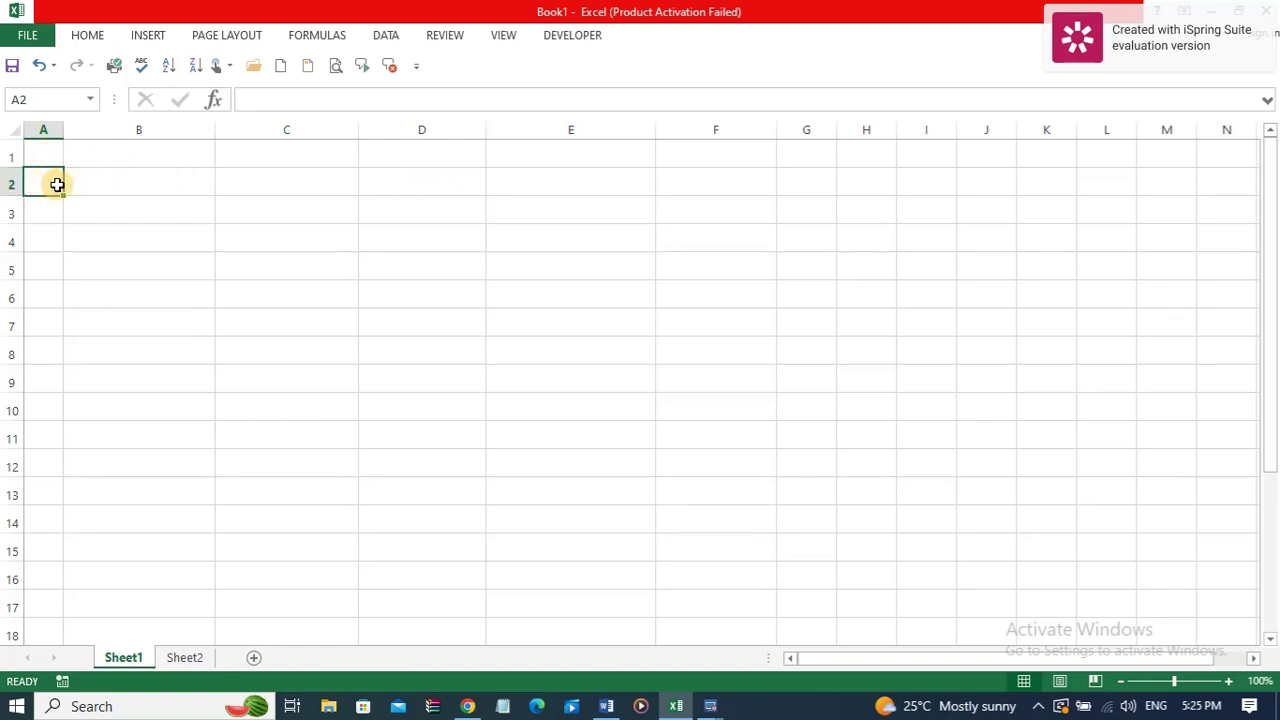
- Copy the header row A3:F3 from Sheet2 and paste it into Sheet1 at cell A2
click(188, 662)
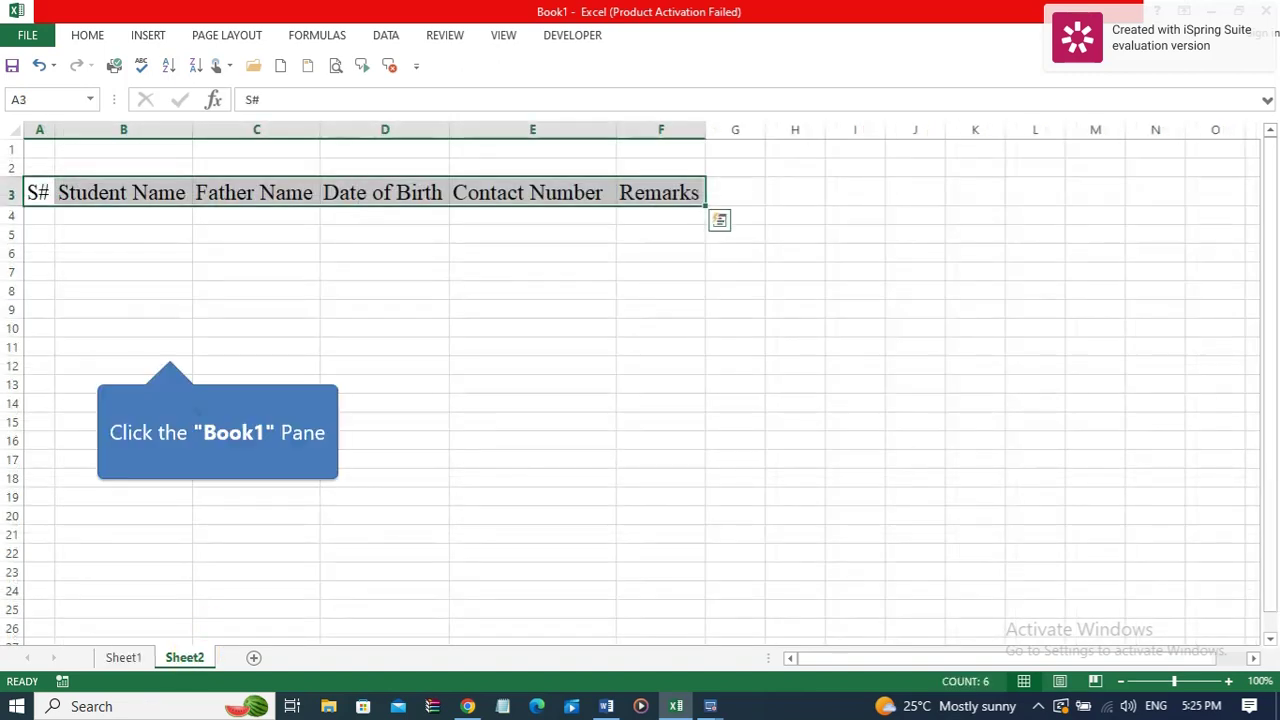
drag(36, 192, 628, 199)
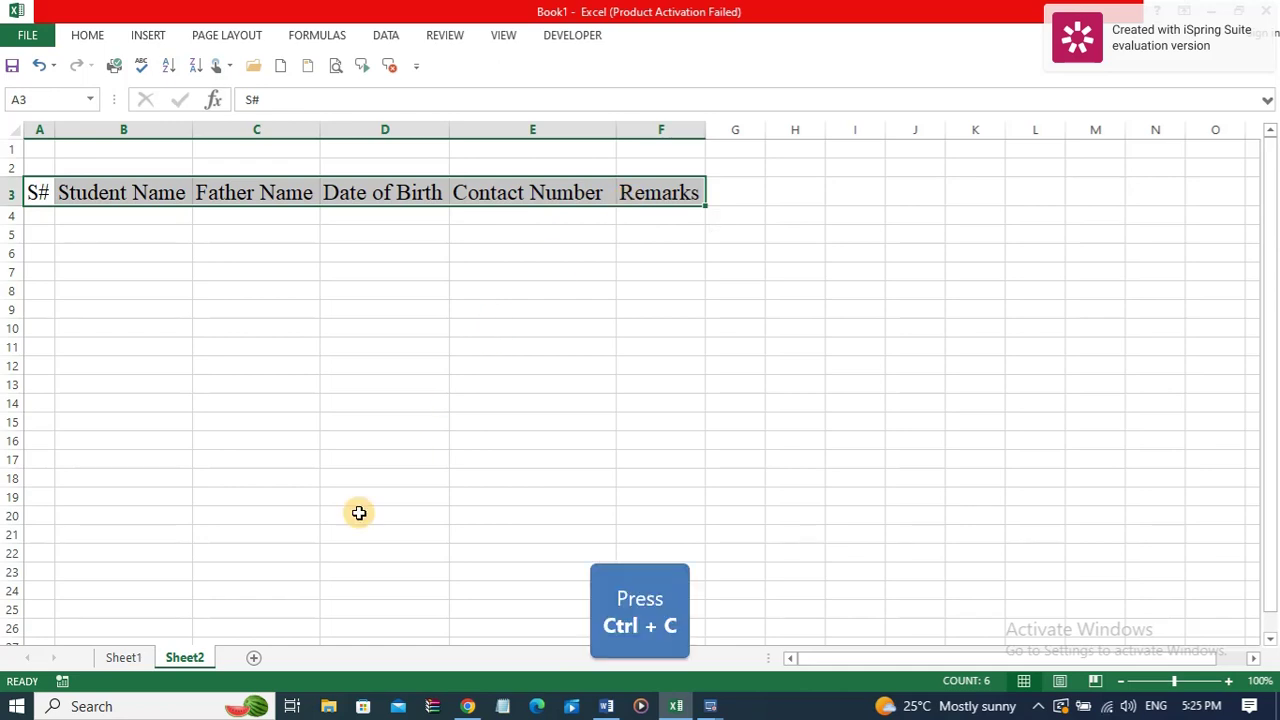
key(ctrl+c)
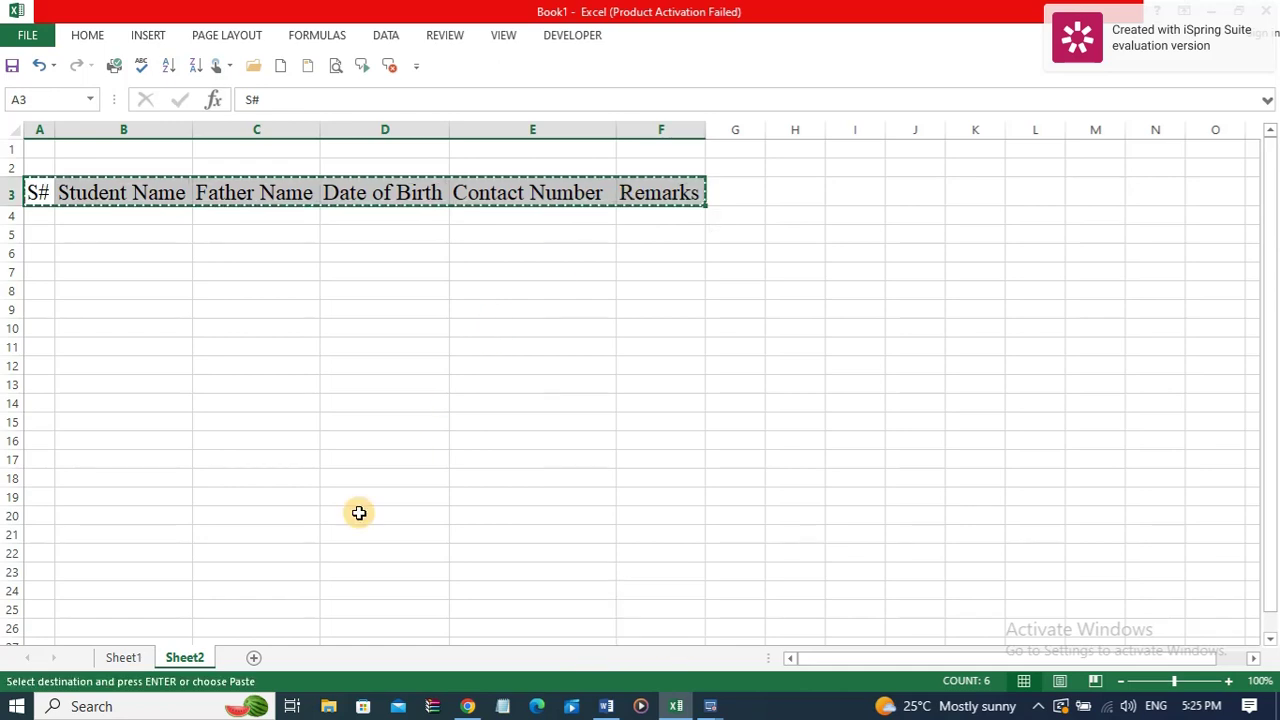
click(120, 660)
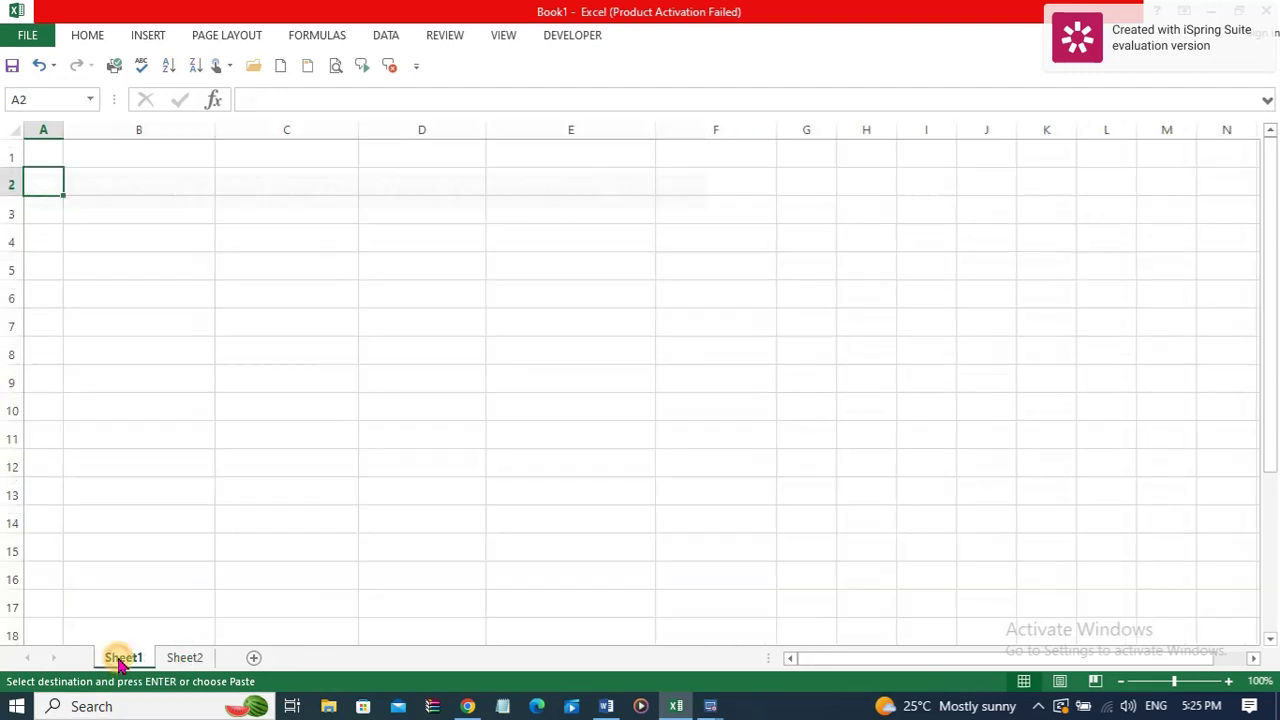
click(40, 180)
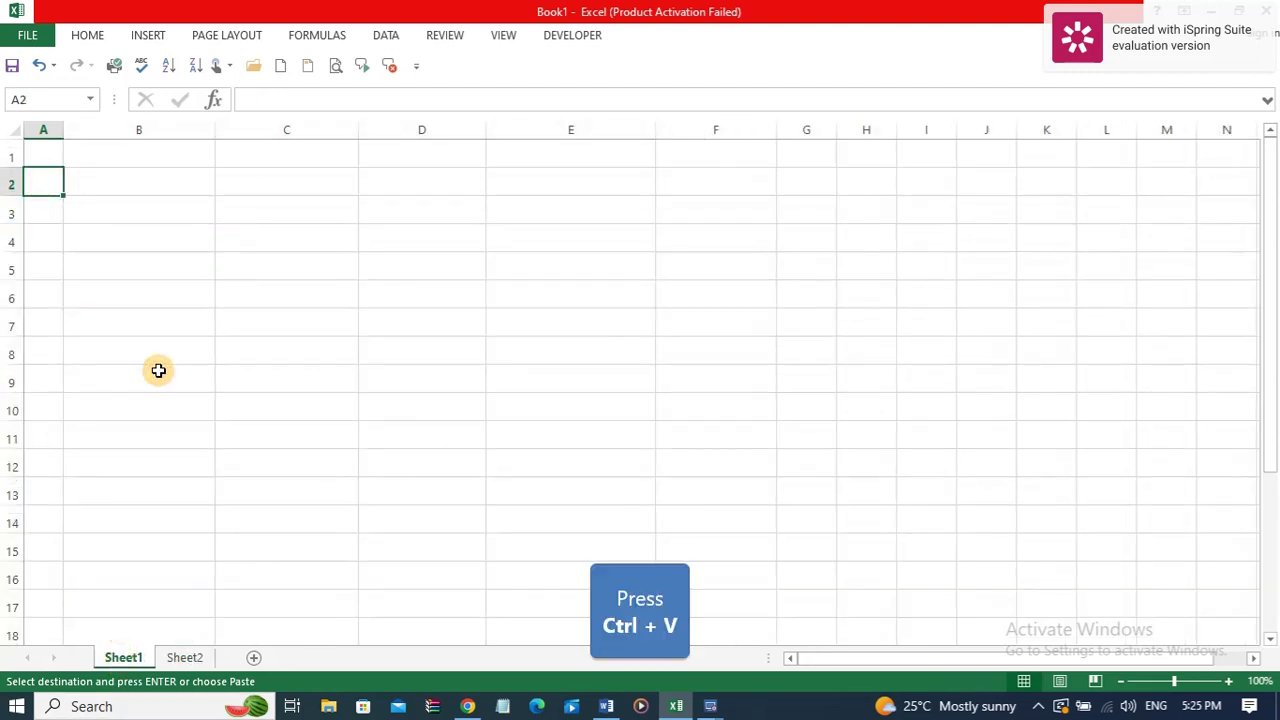
key(ctrl+v)
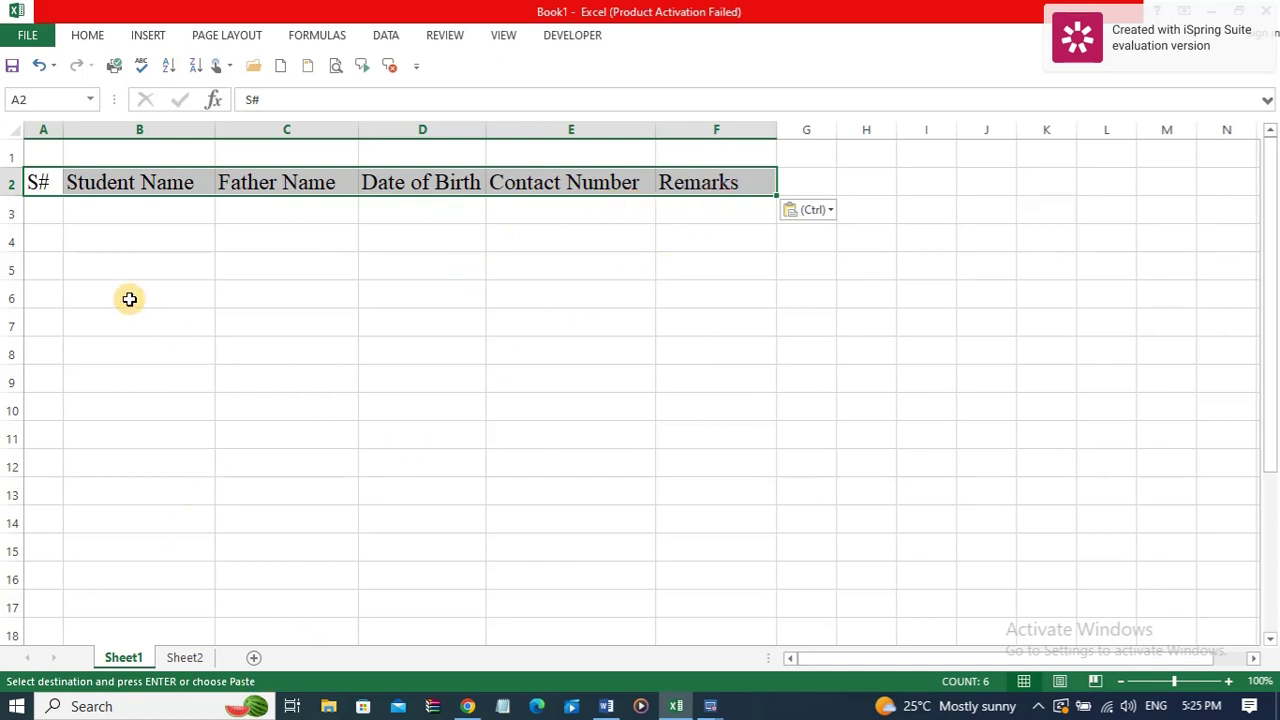
- Merge and center cells A1:F1 with Home > Merge & Center
mouse_move(77, 169)
mouse_down()
mouse_move(53, 151)
mouse_move(651, 157)
mouse_up()
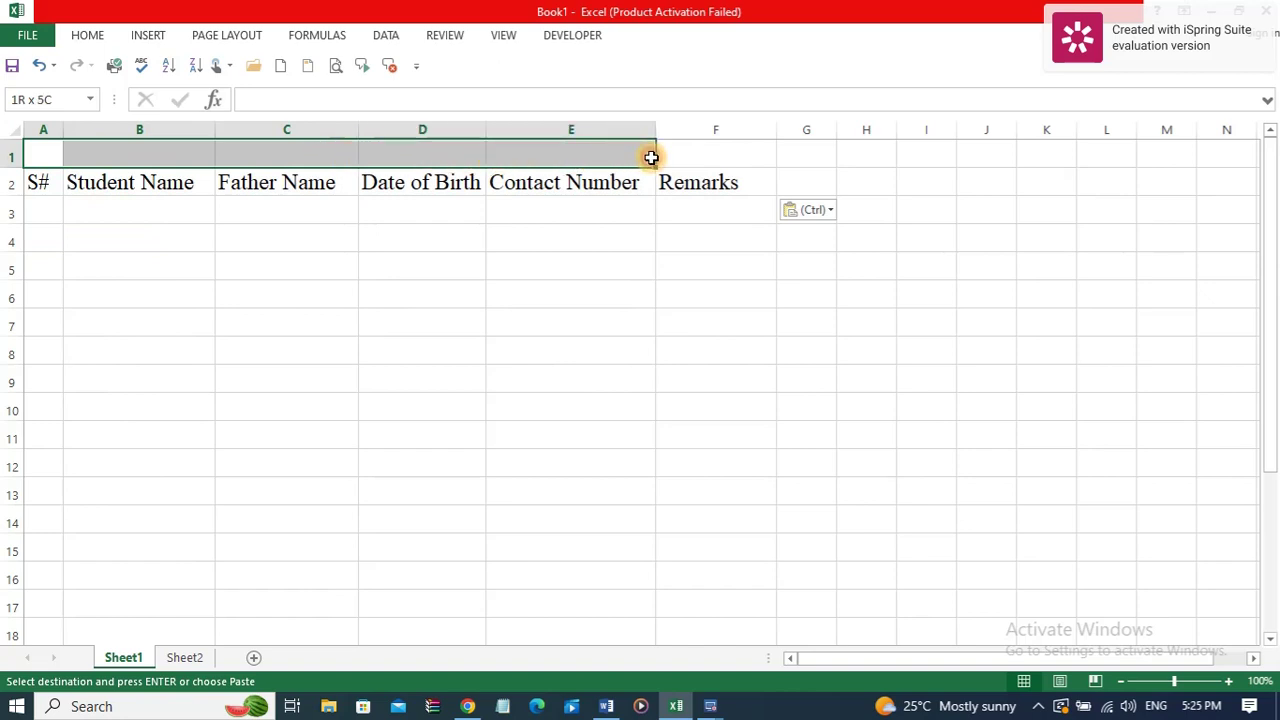
drag(651, 157, 697, 157)
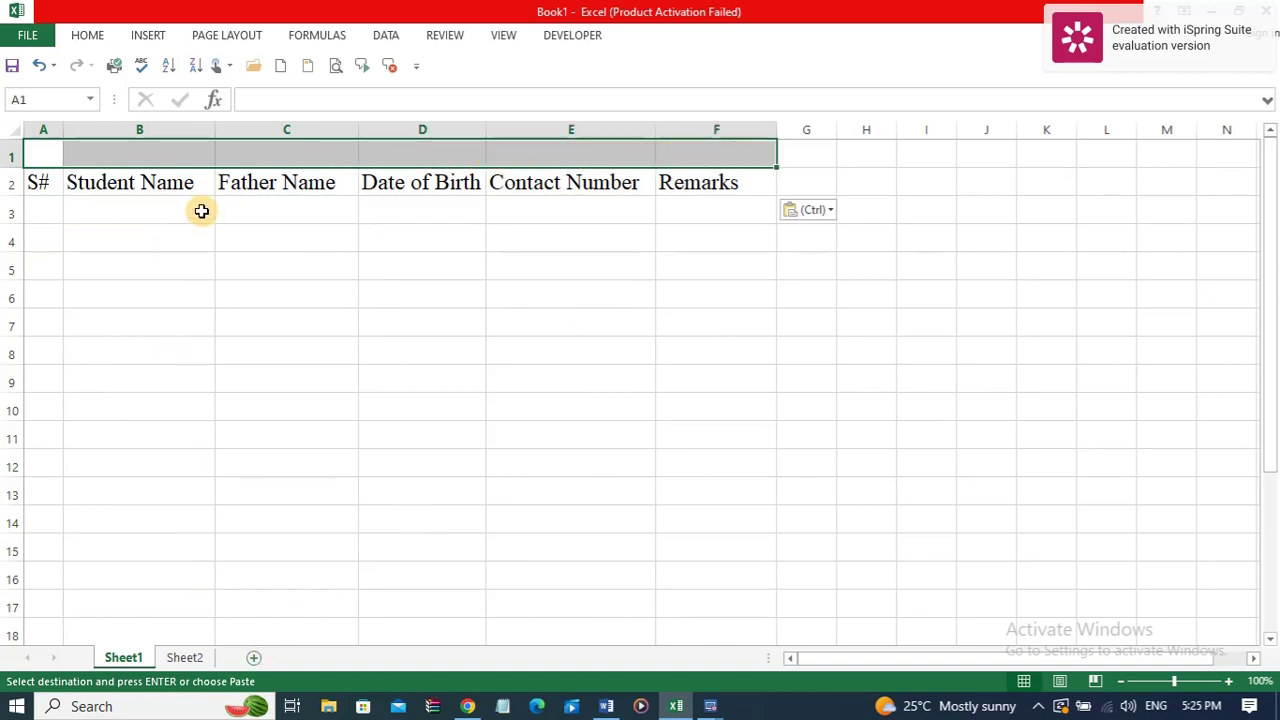
click(87, 35)
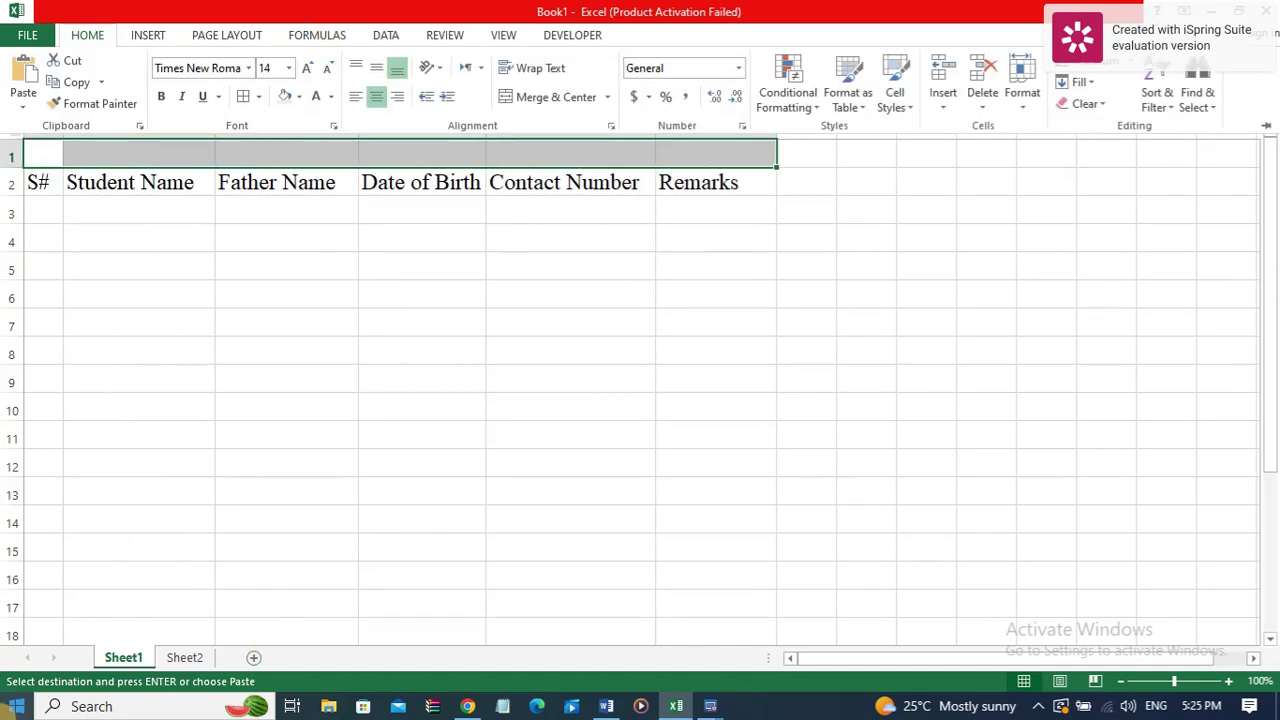
click(545, 100)
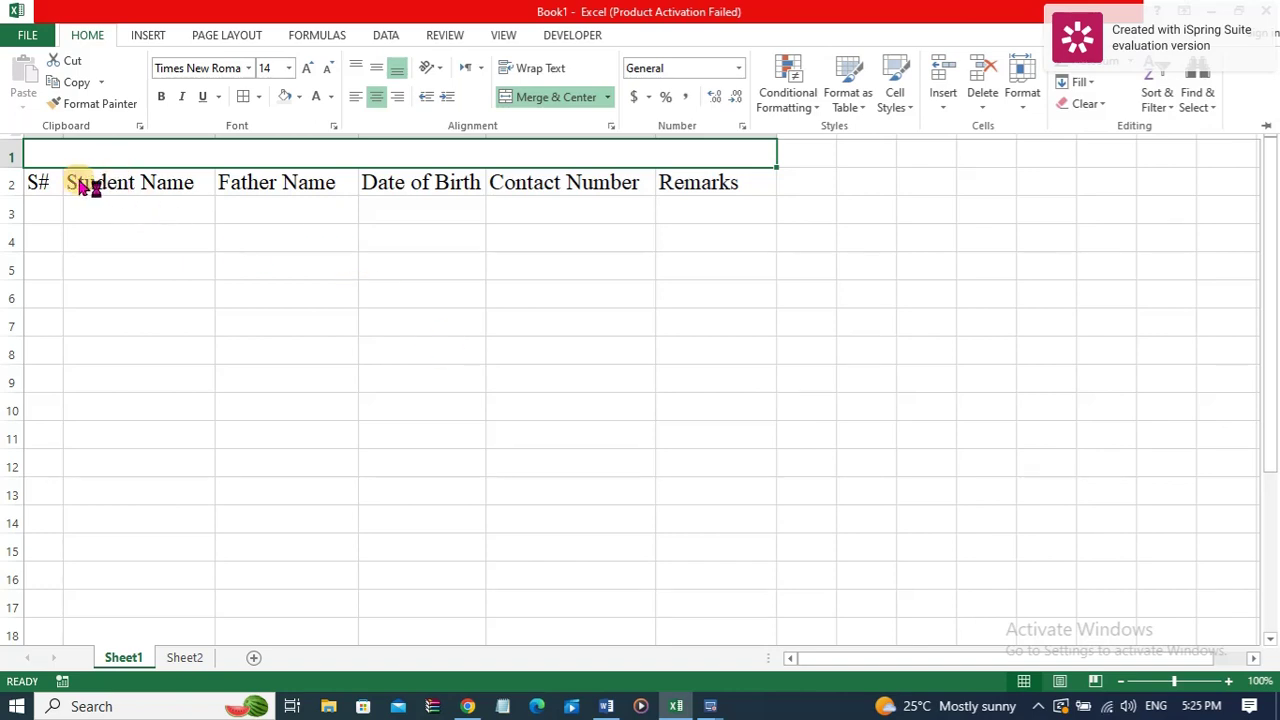
- Enter 1 in A3, fill the series 1–10 down to A12, then select table A2:F12
click(43, 212)
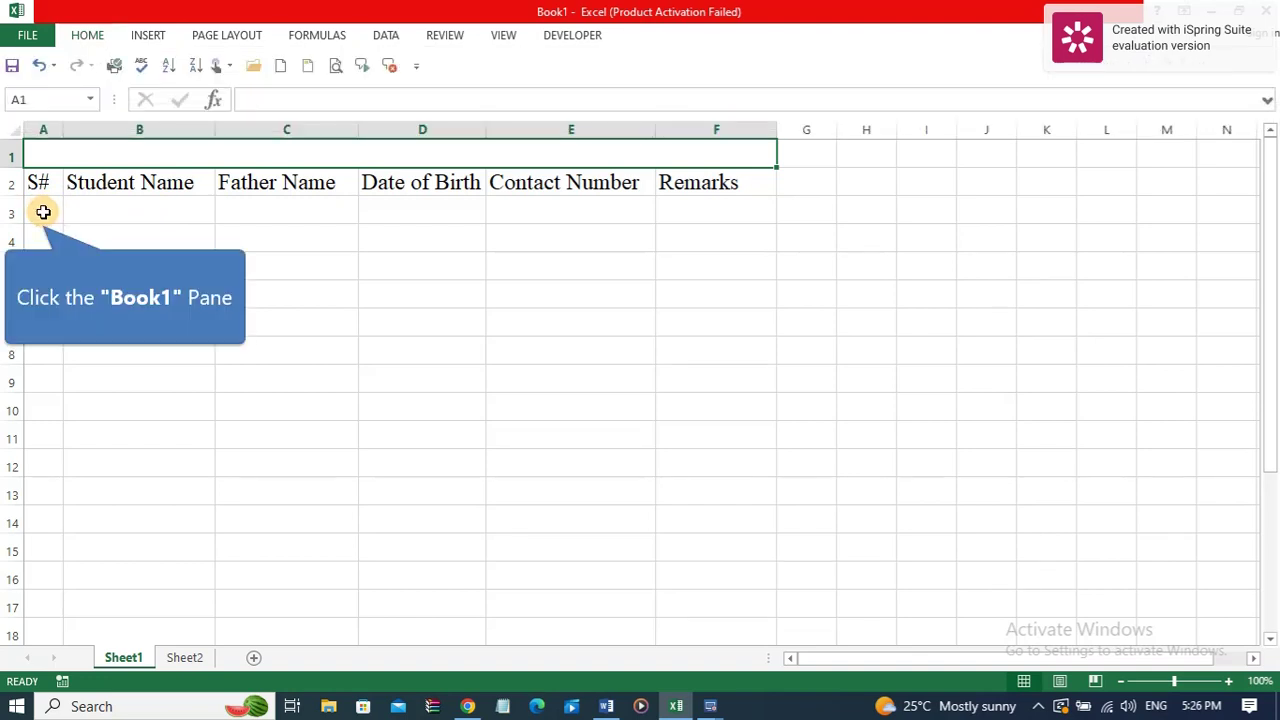
click(44, 212)
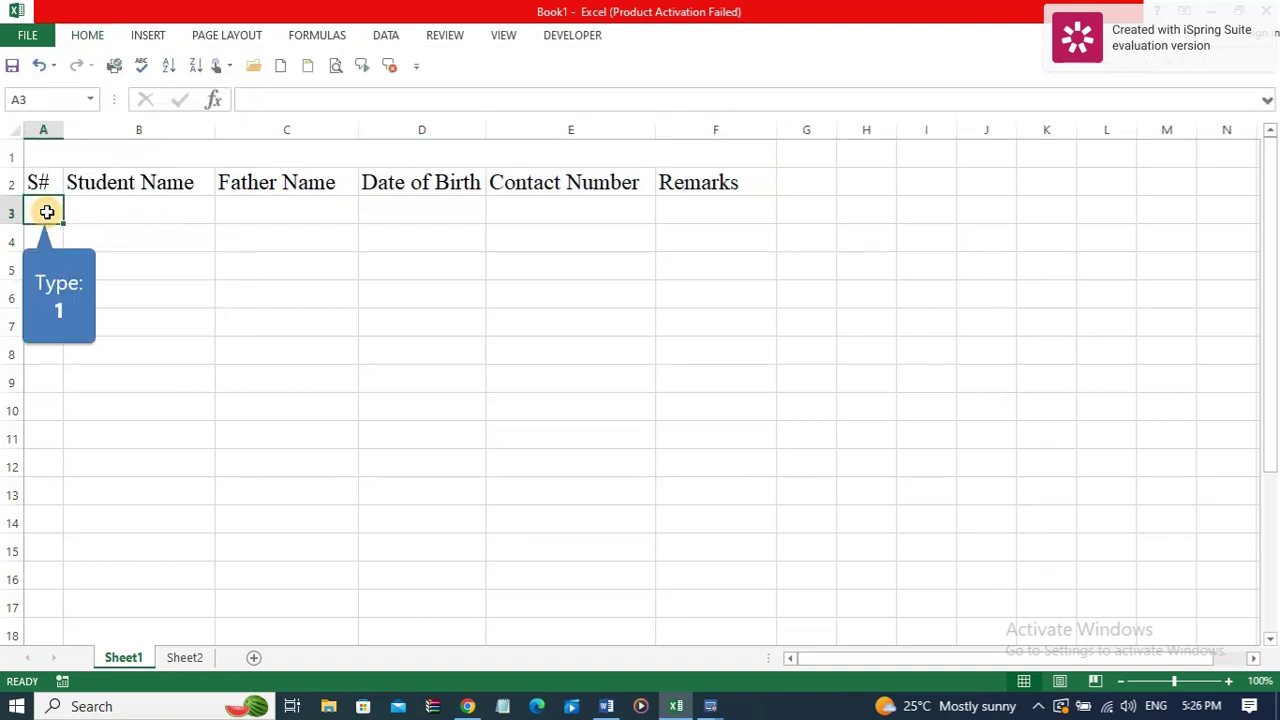
text(1)
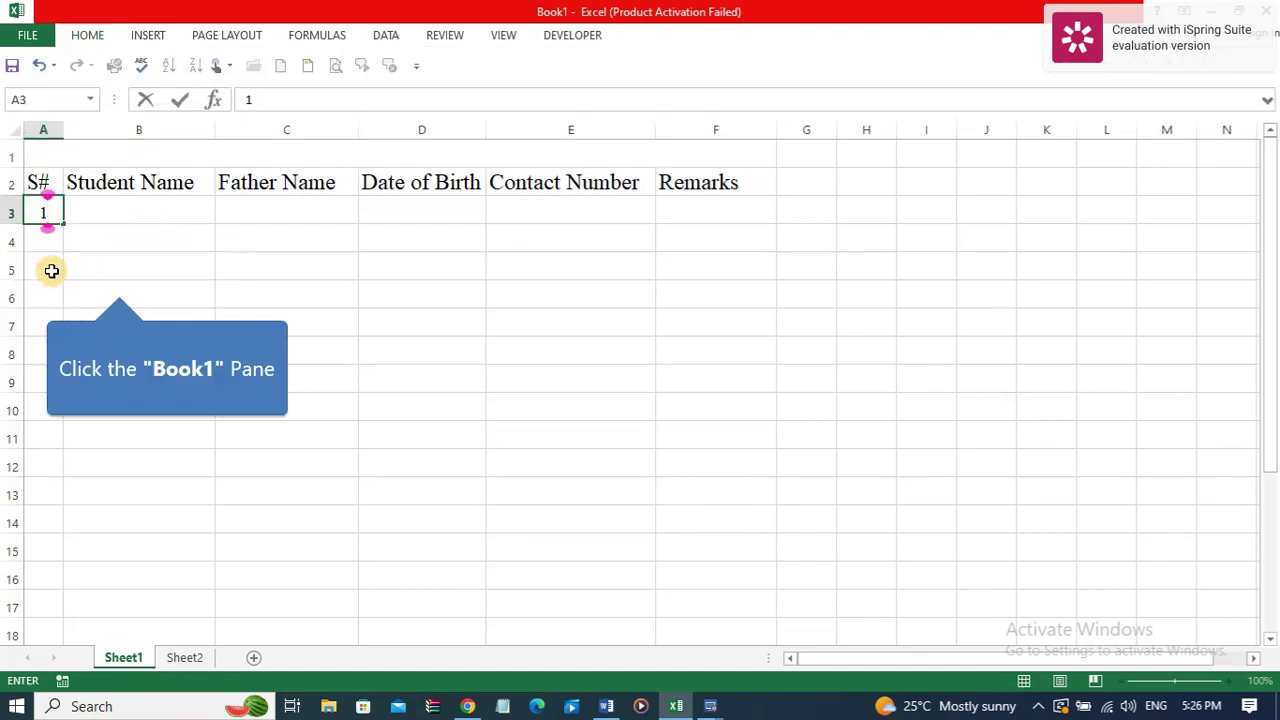
click(43, 214)
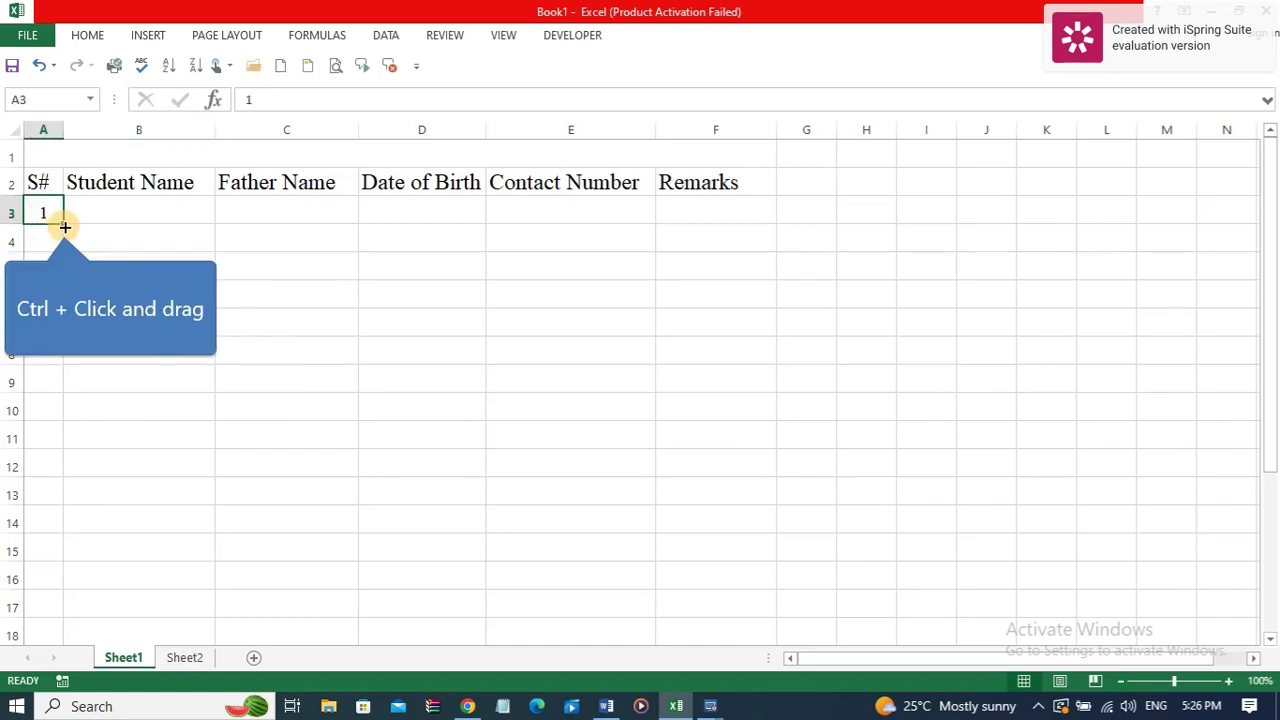
drag(65, 227, 48, 493)
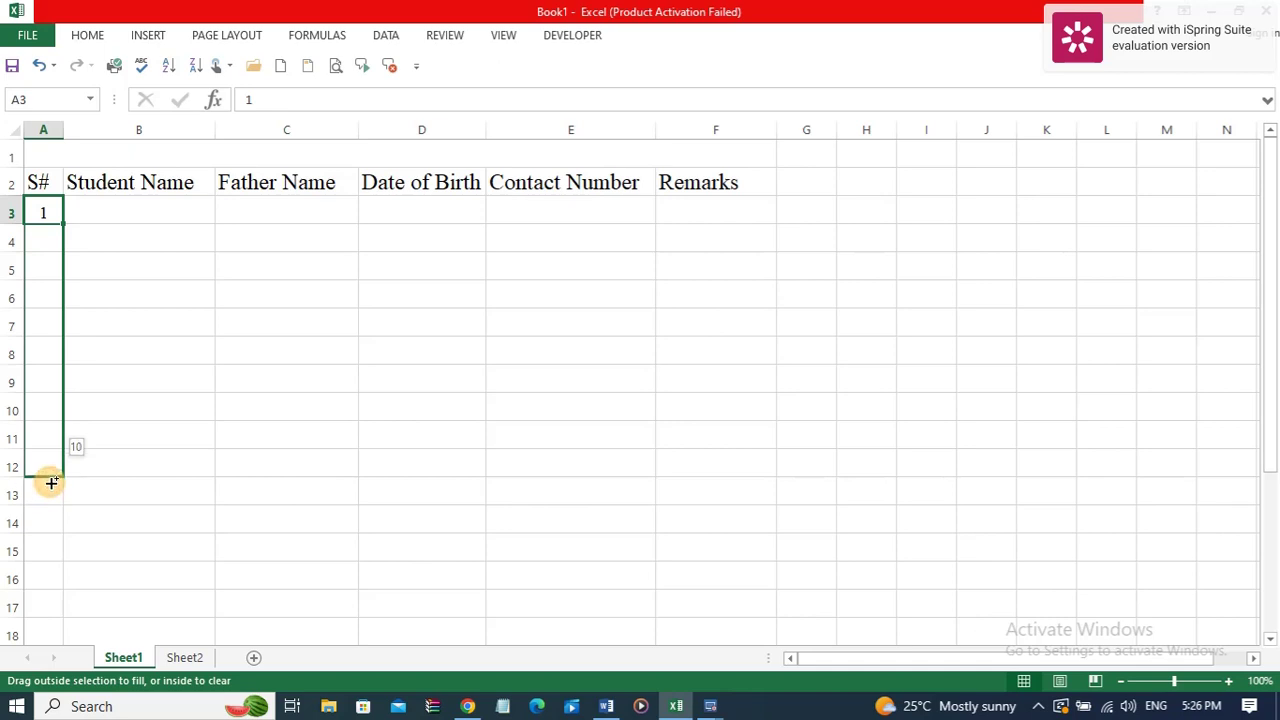
drag(48, 493, 48, 472)
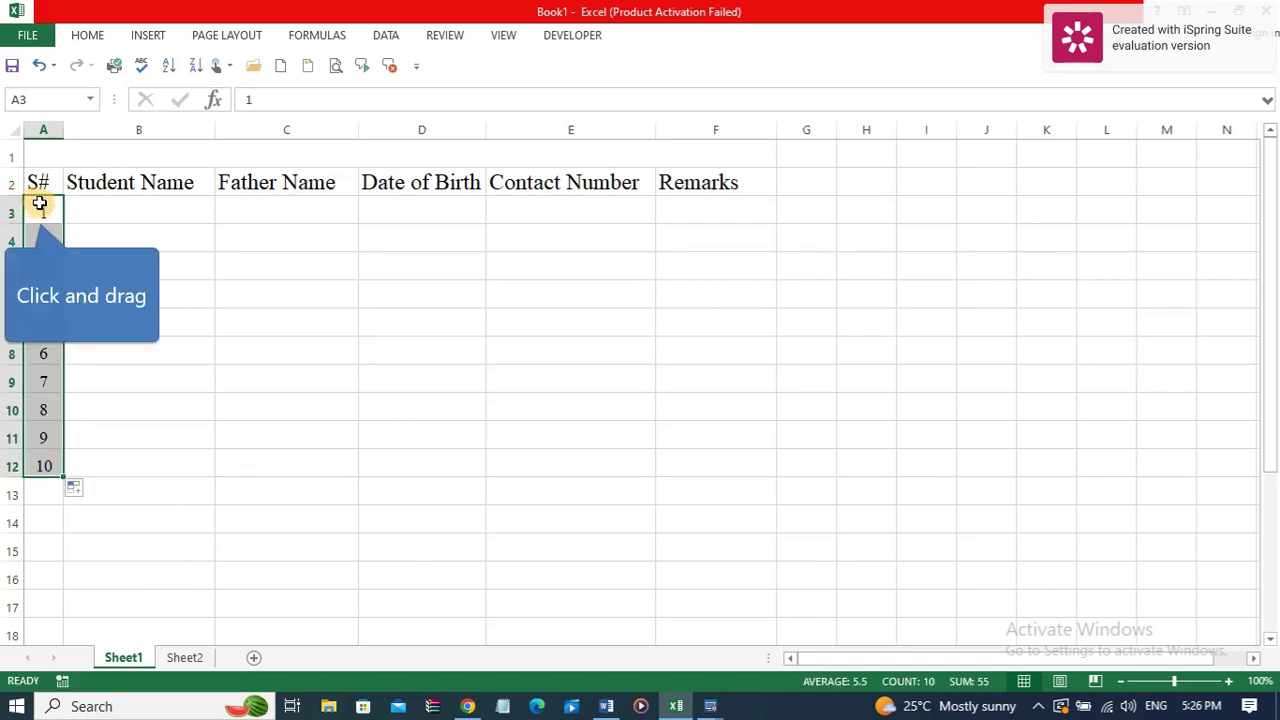
mouse_move(40, 212)
mouse_down()
mouse_move(591, 404)
mouse_move(666, 443)
mouse_up()
drag(52, 183, 714, 476)
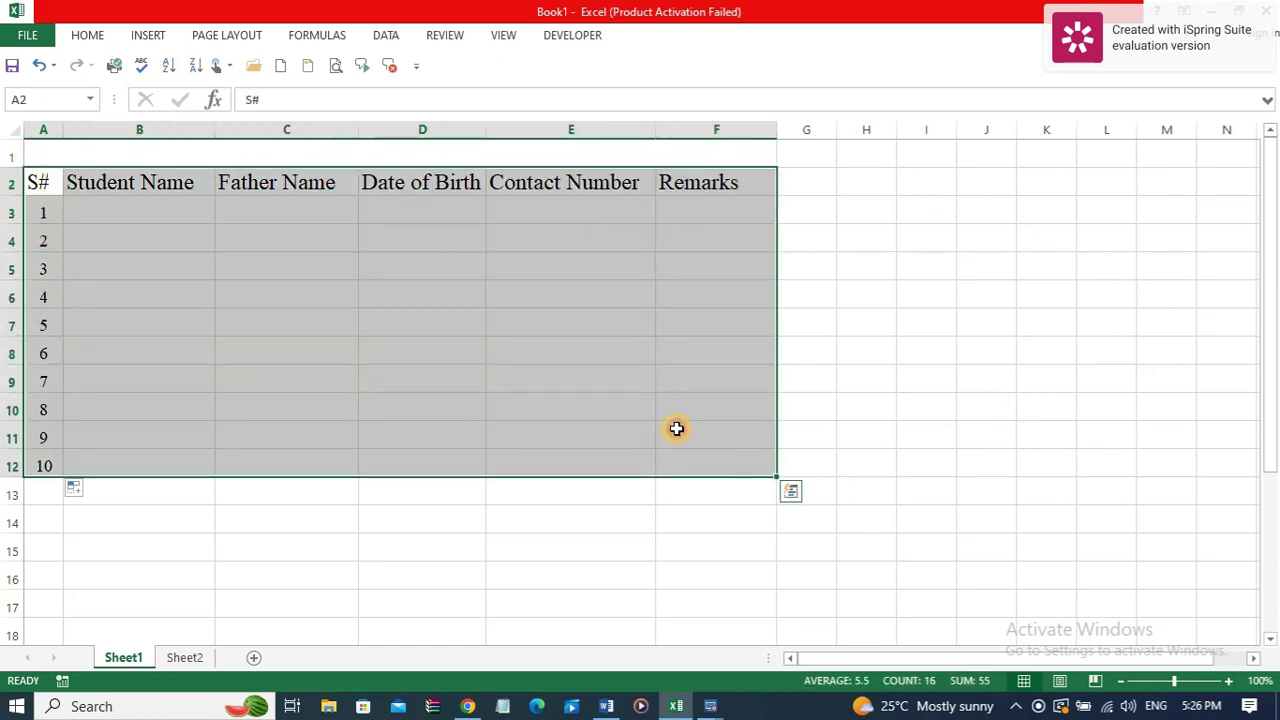
- Apply borders to every cell of the table A2:F12
click(89, 36)
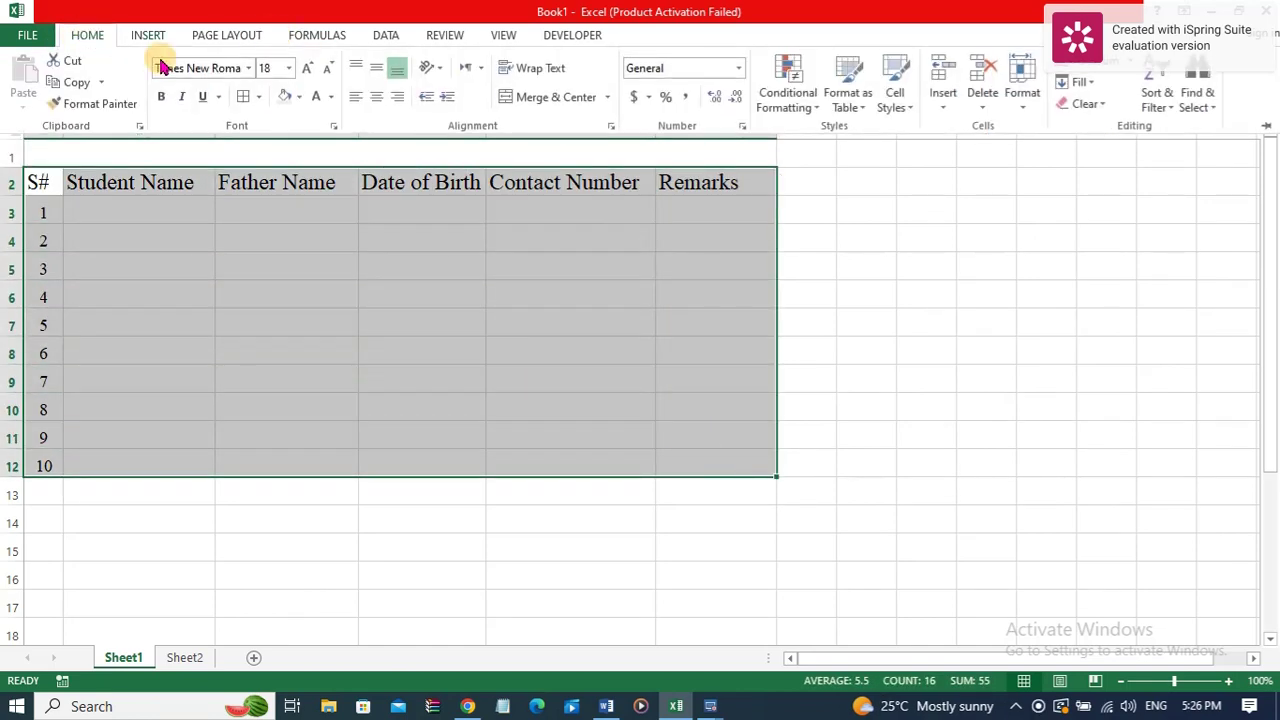
click(243, 97)
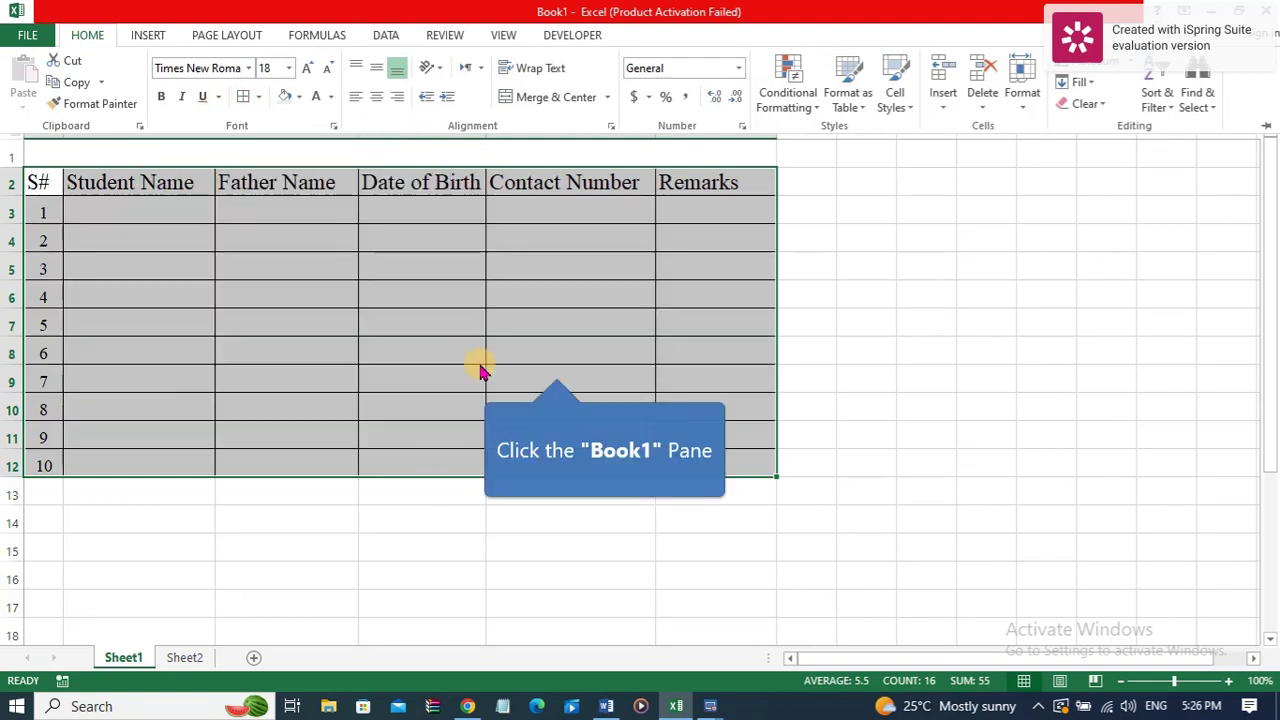
click(272, 326)
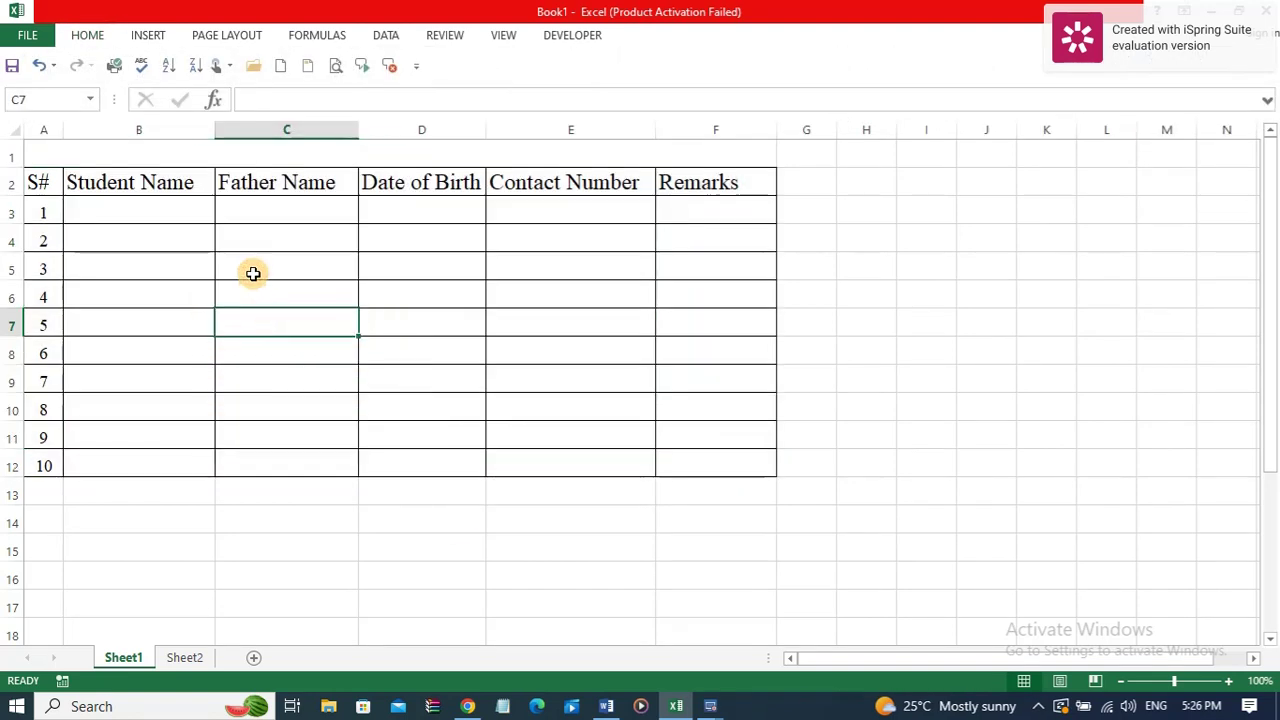
- Select header row A2:F2 and try purple, then white, as its fill colour
drag(49, 186, 694, 186)
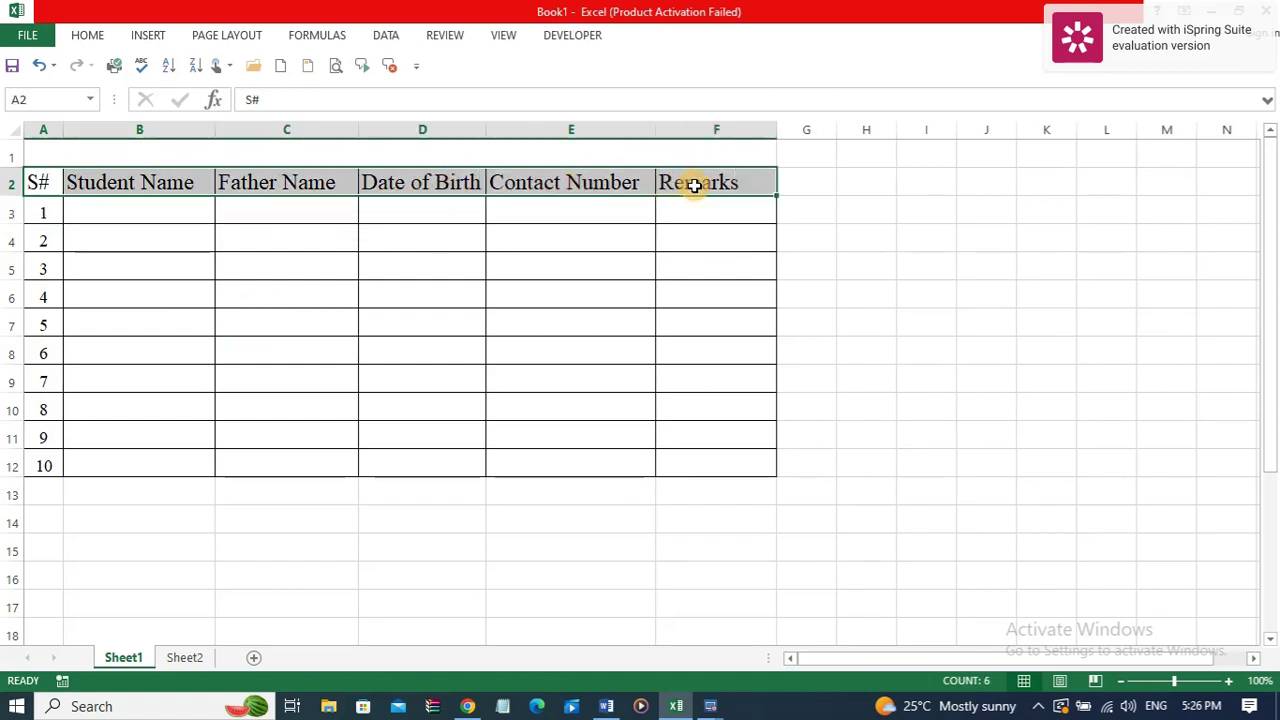
click(90, 36)
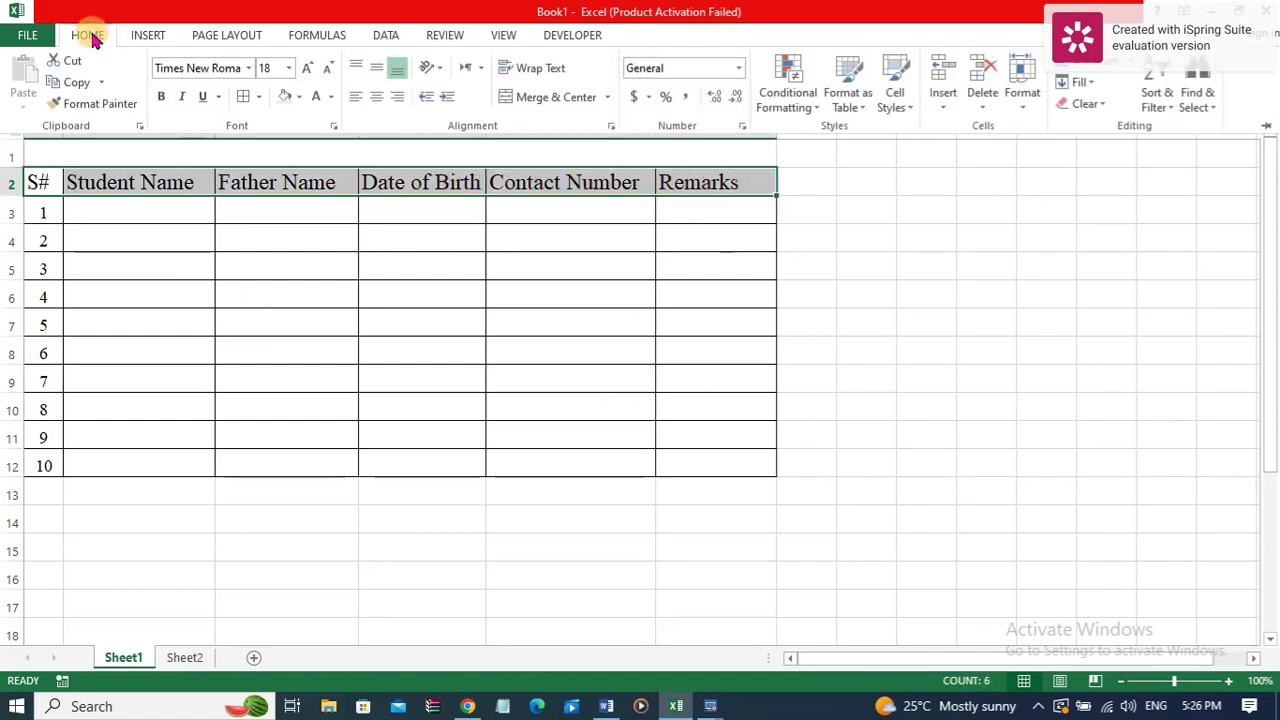
click(298, 97)
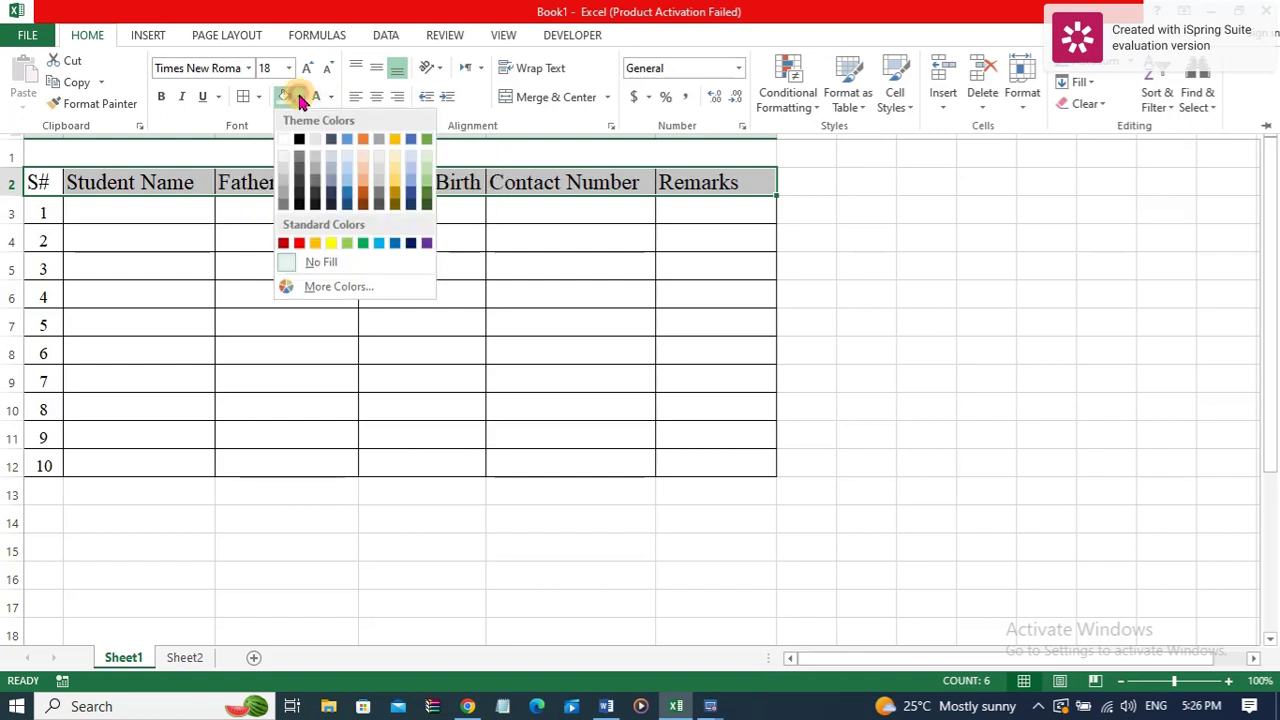
click(428, 244)
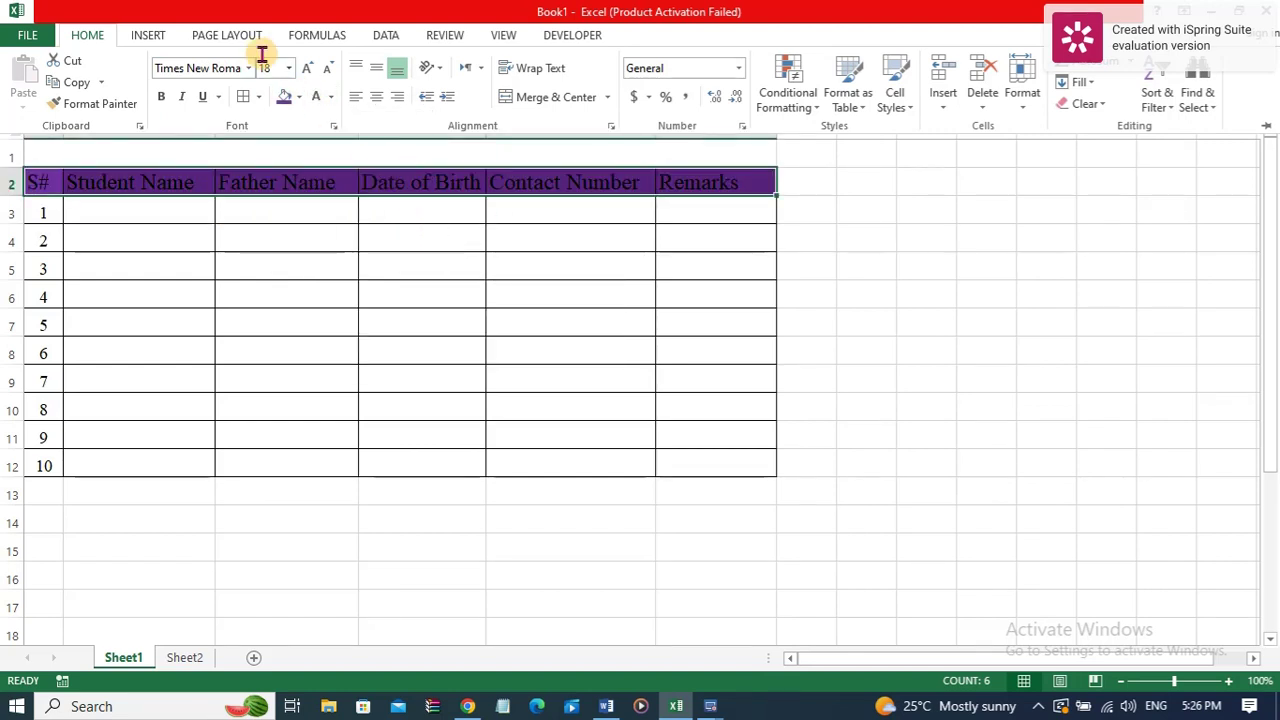
click(297, 101)
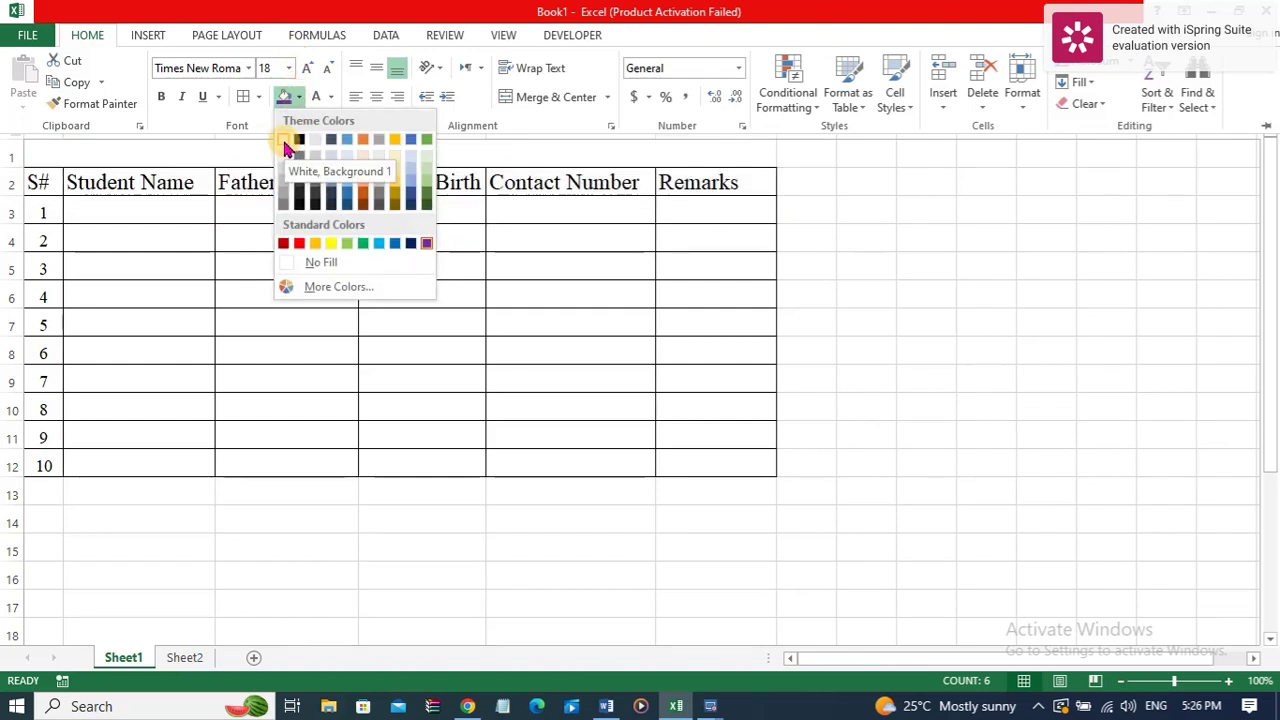
click(284, 97)
click(261, 99)
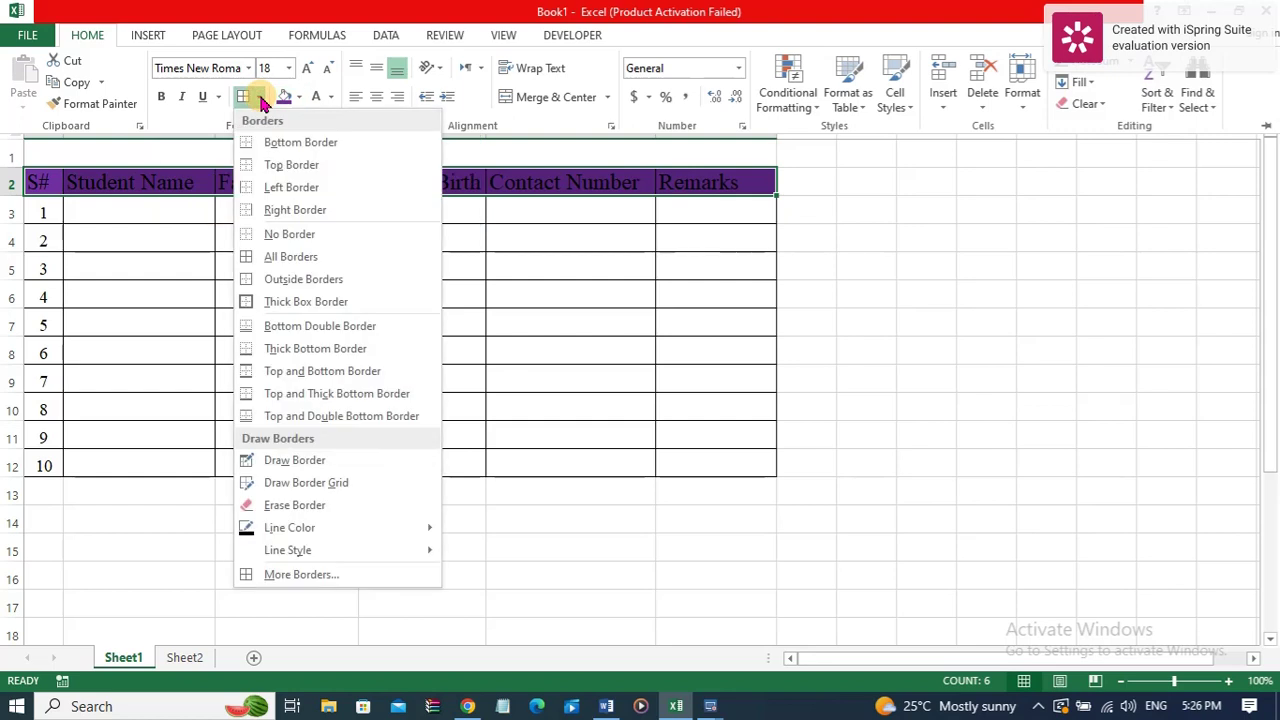
click(297, 101)
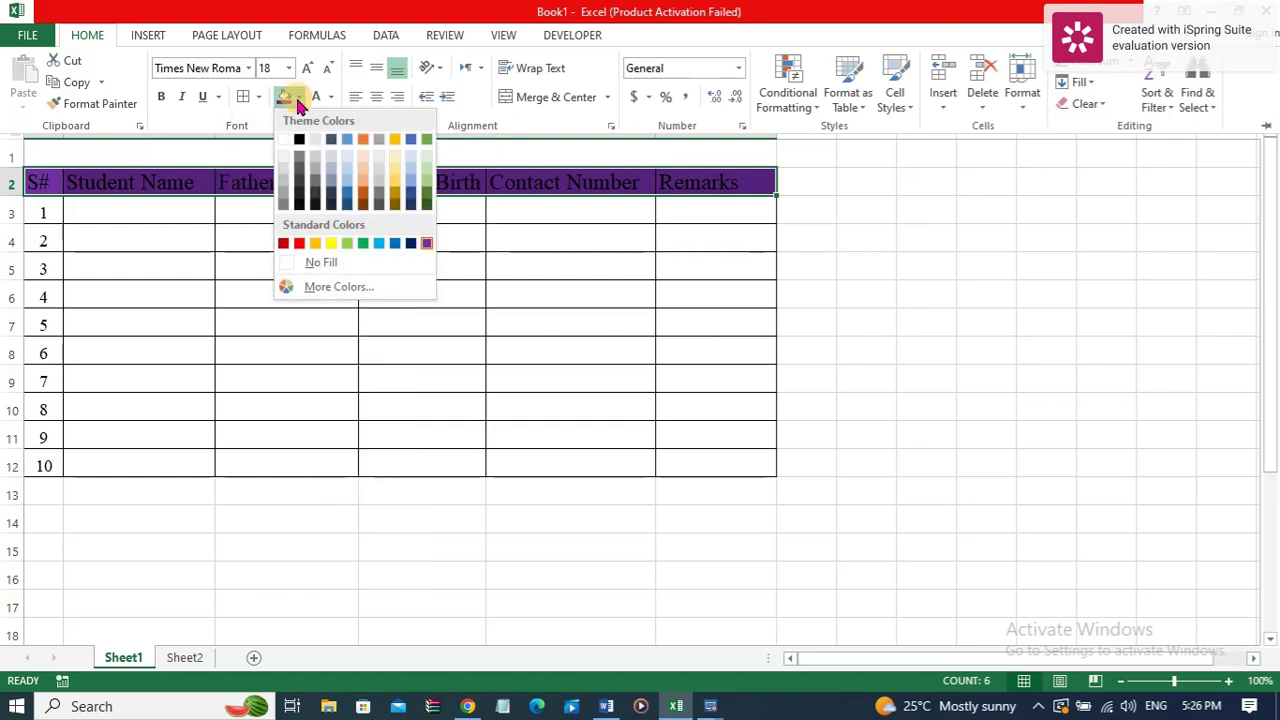
click(287, 140)
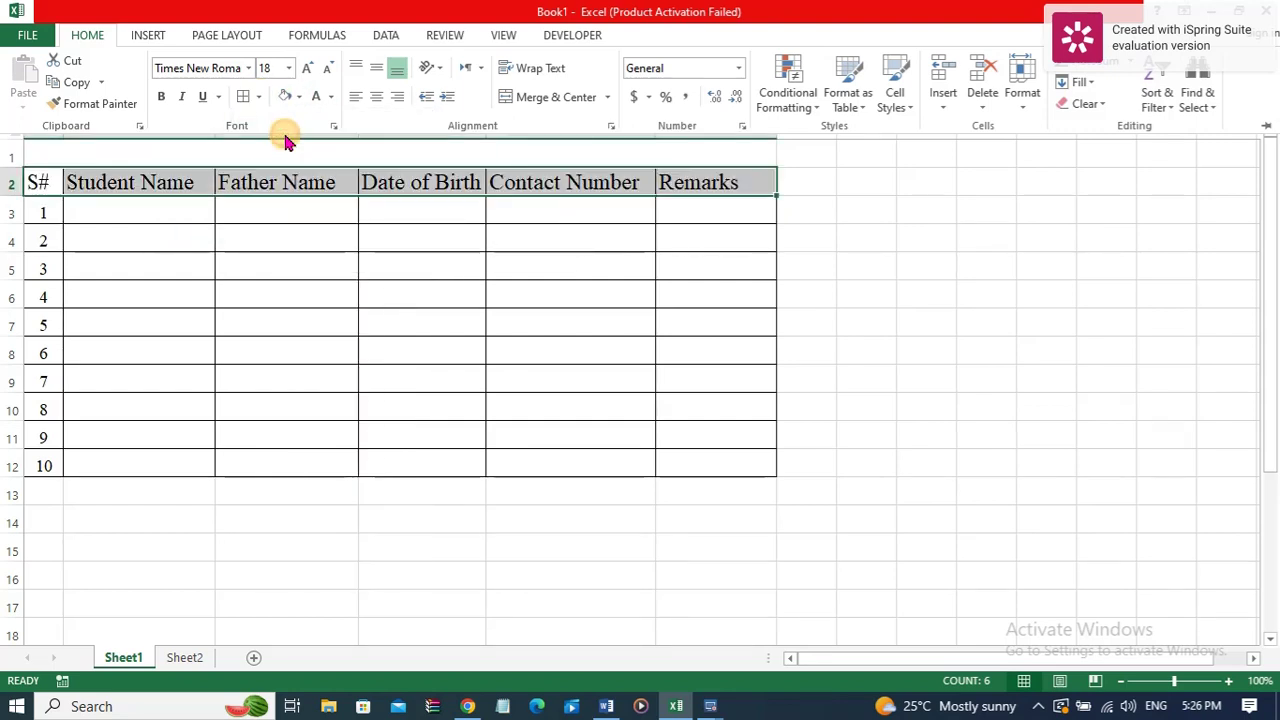
- Make the header text white and fill the header row purple
click(331, 100)
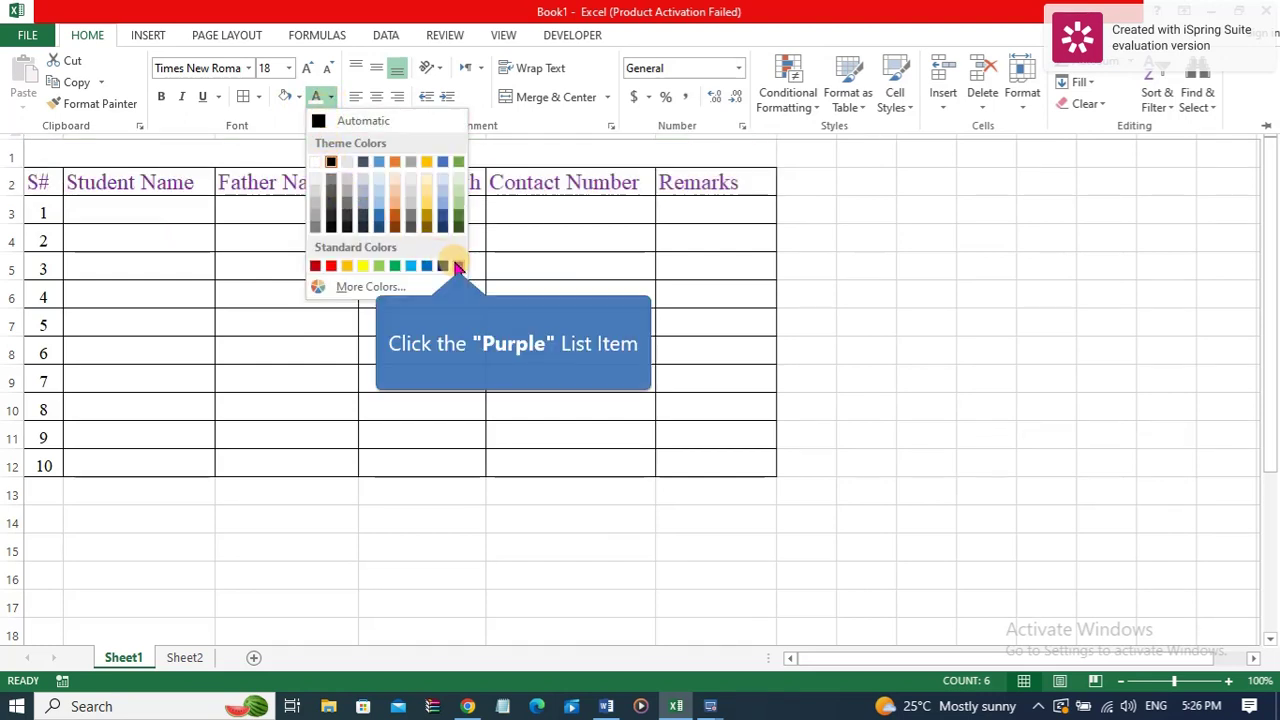
click(455, 267)
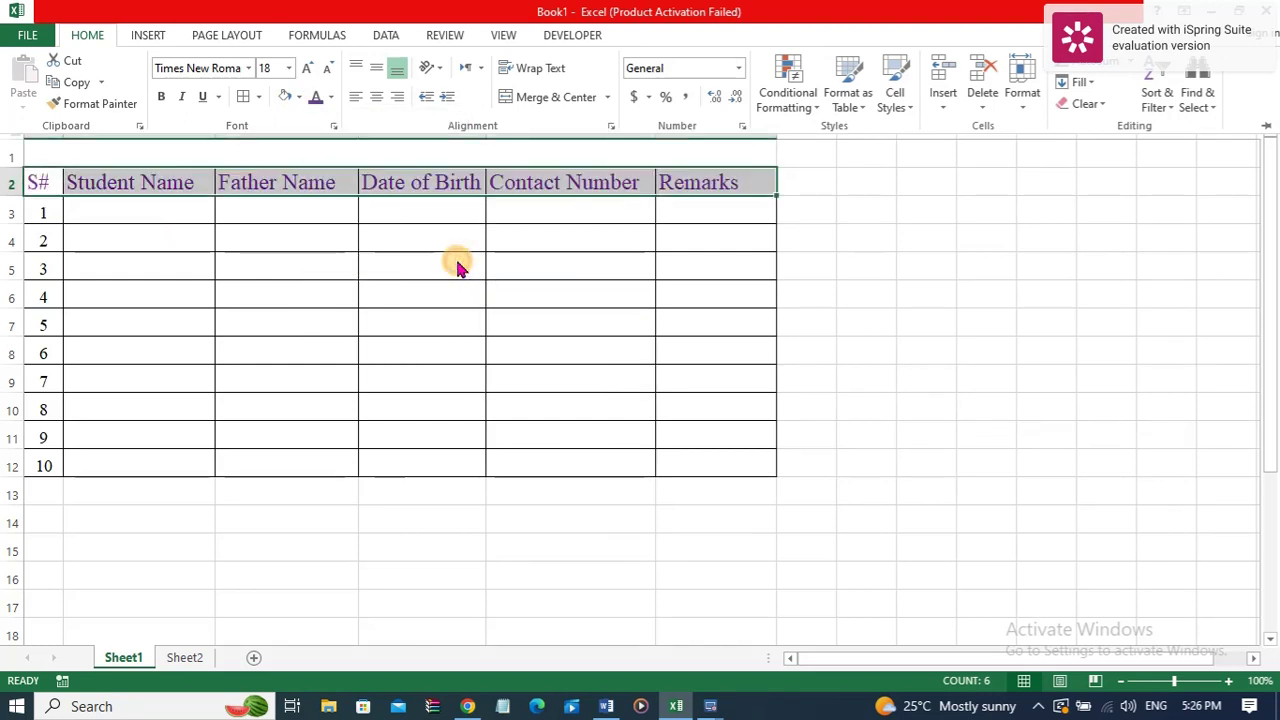
click(333, 99)
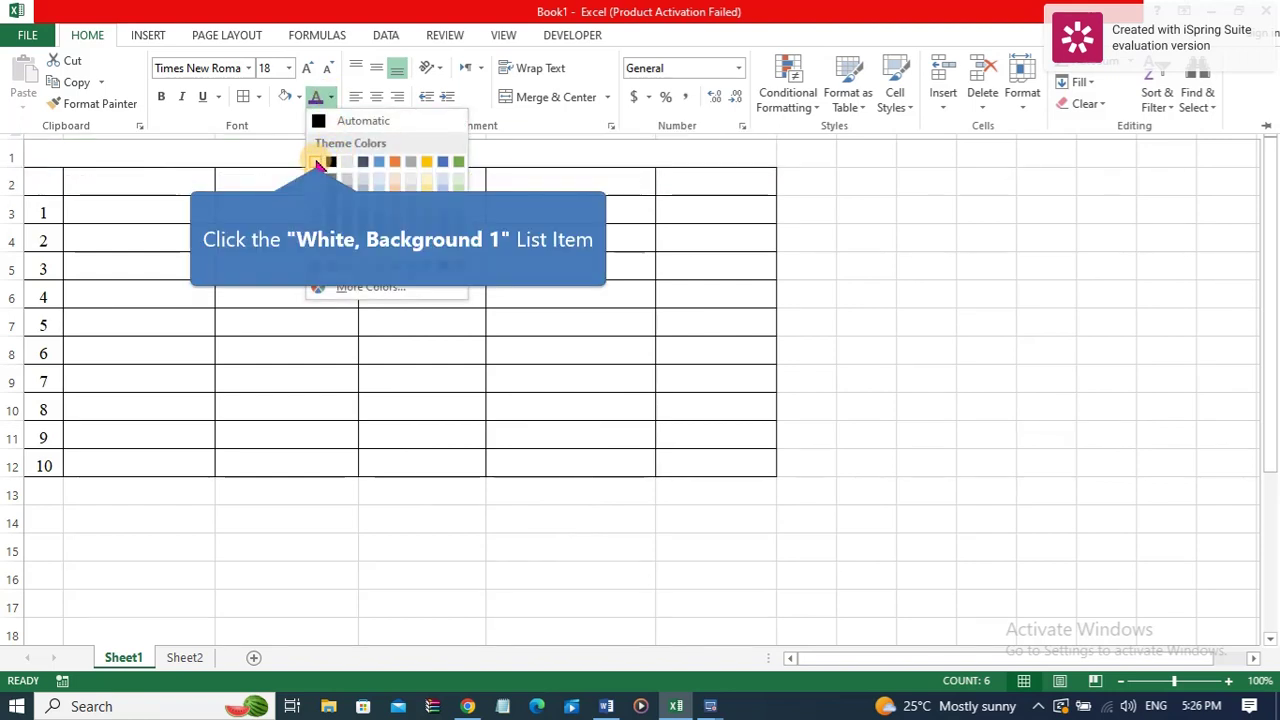
click(318, 163)
click(299, 98)
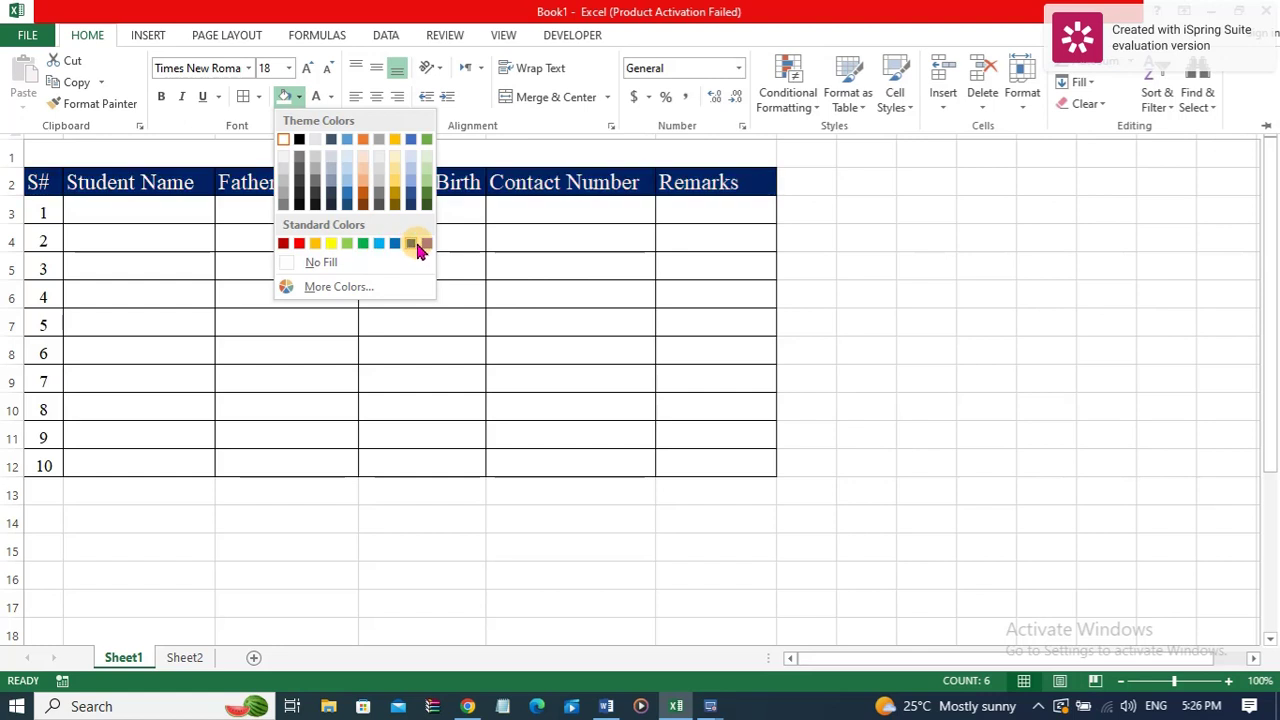
click(427, 244)
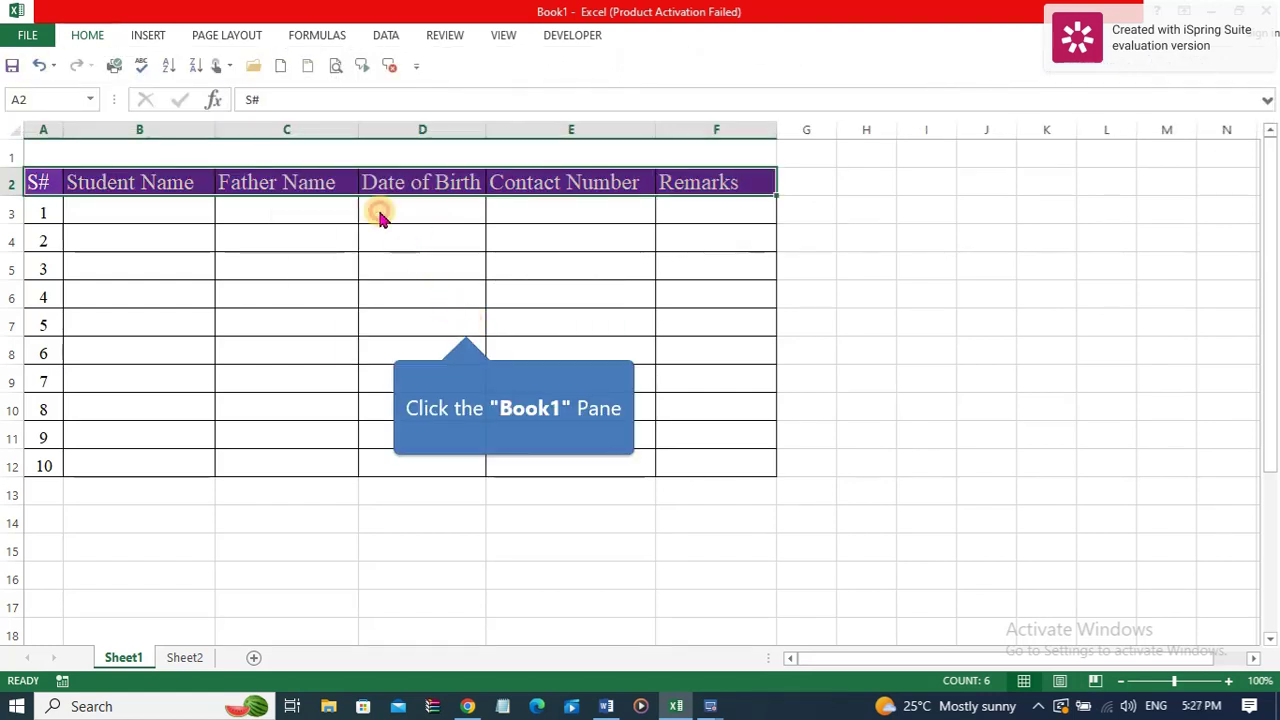
- Type the title 'Student Admission Detail' into merged cell A1
click(311, 154)
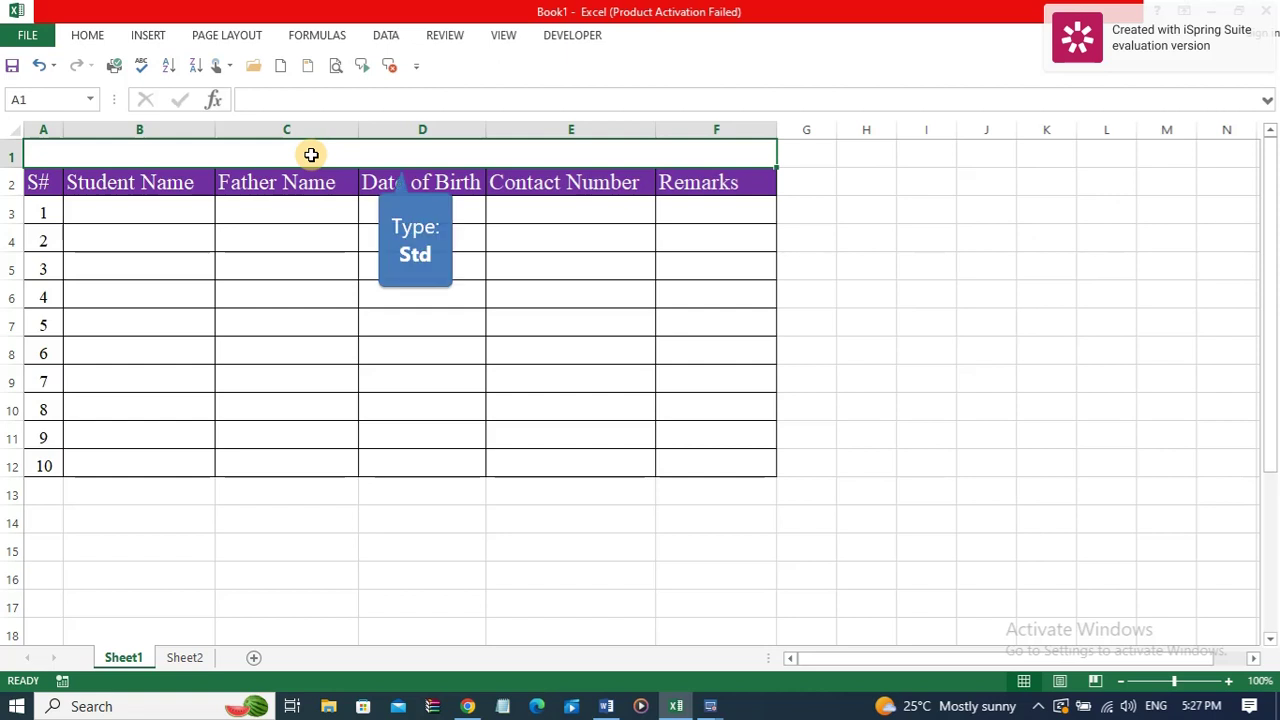
text(Std)
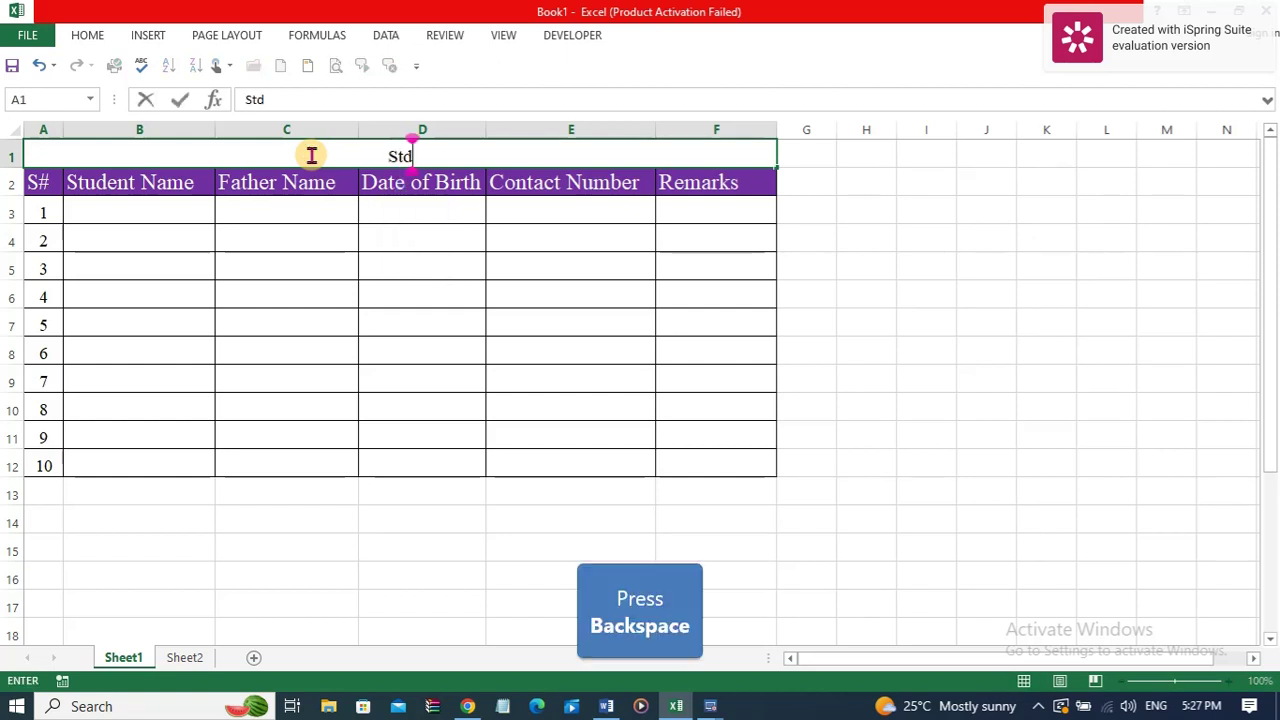
key(BackSpace)
text(den)
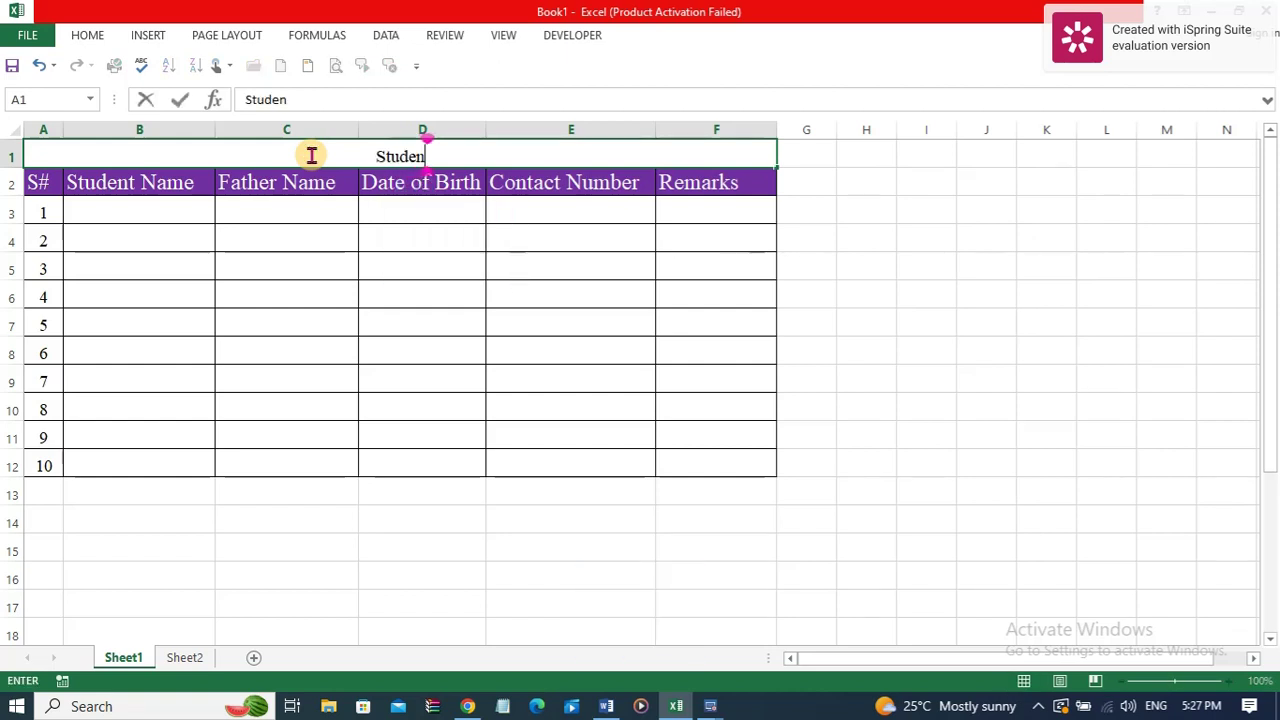
text(t Add)
key(BackSpace)
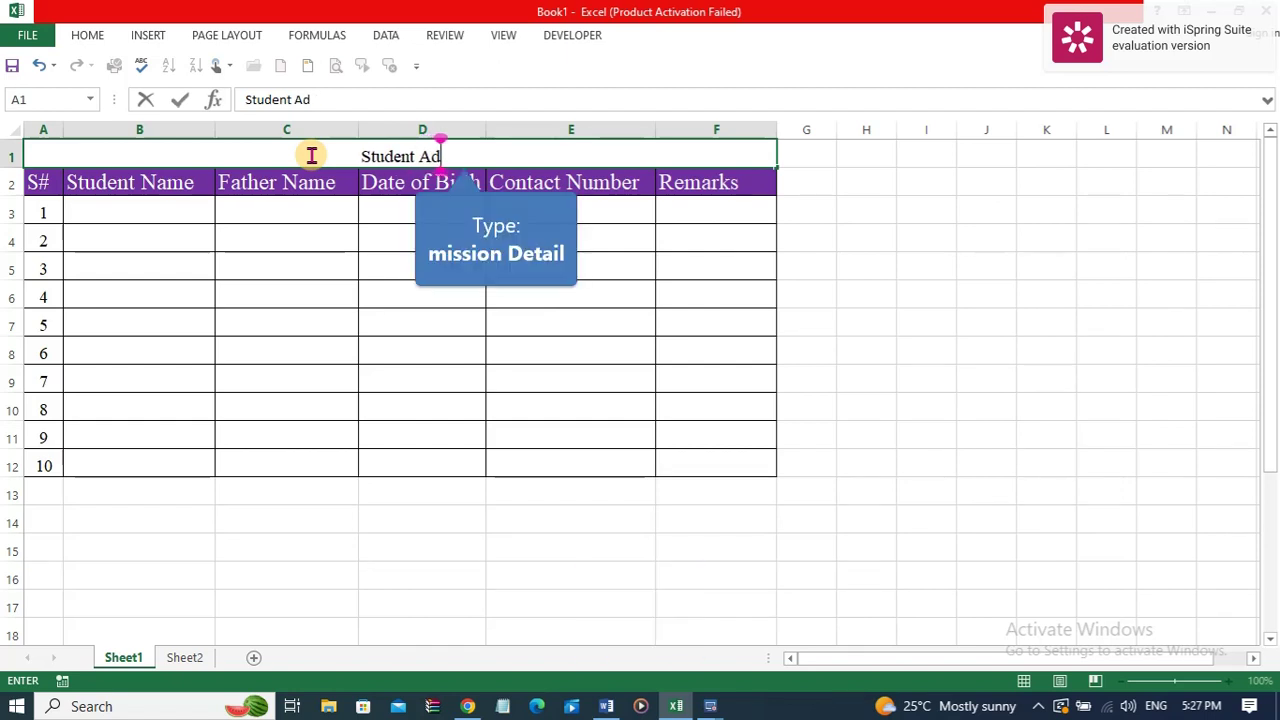
text(mission )
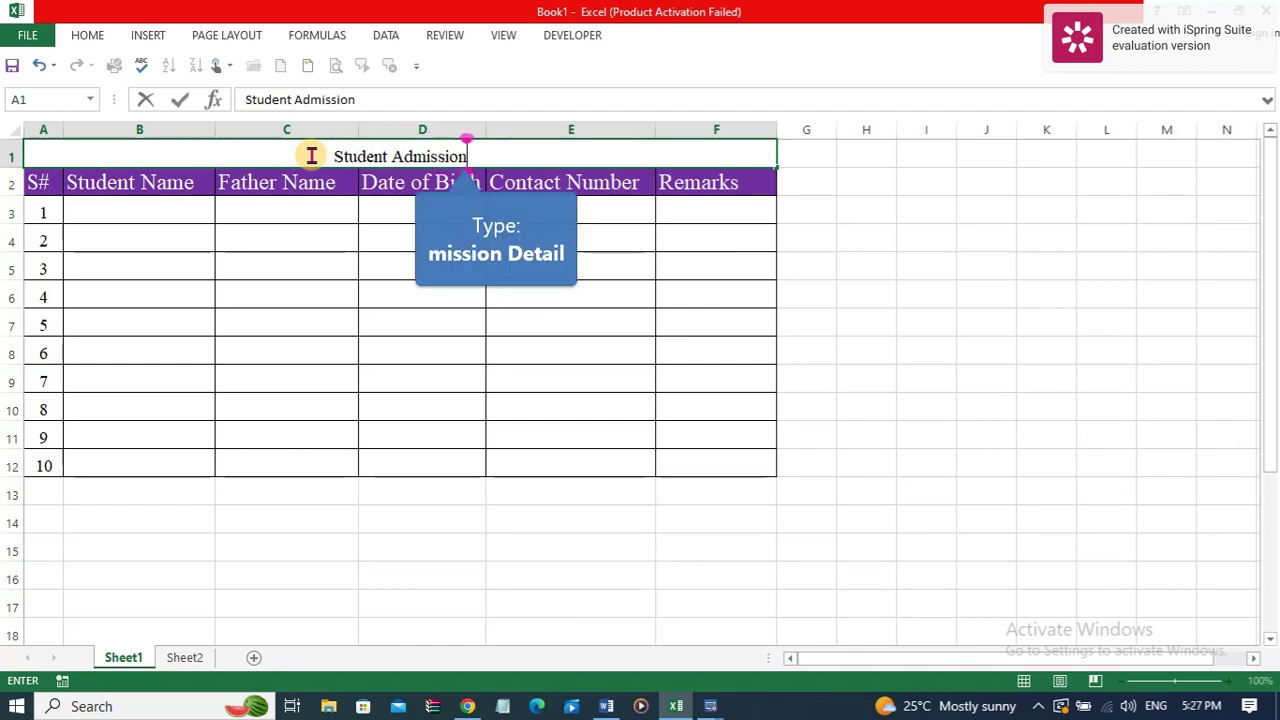
text(Det)
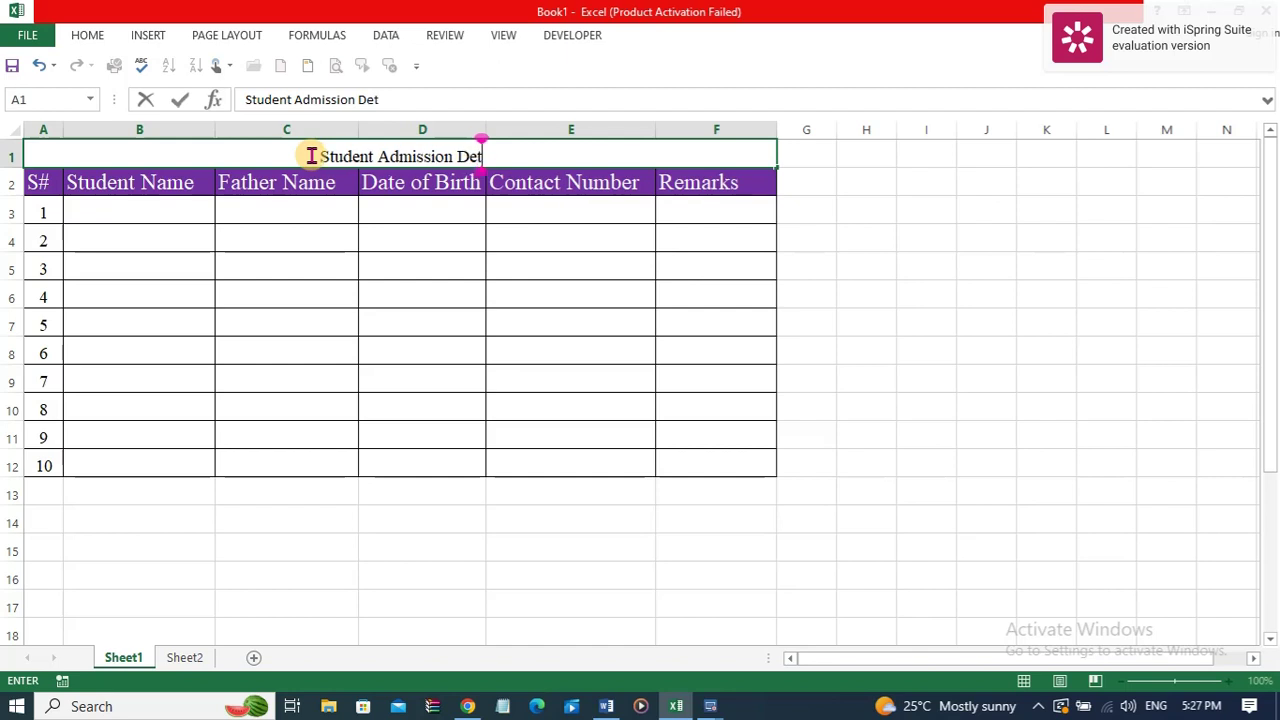
text(ail)
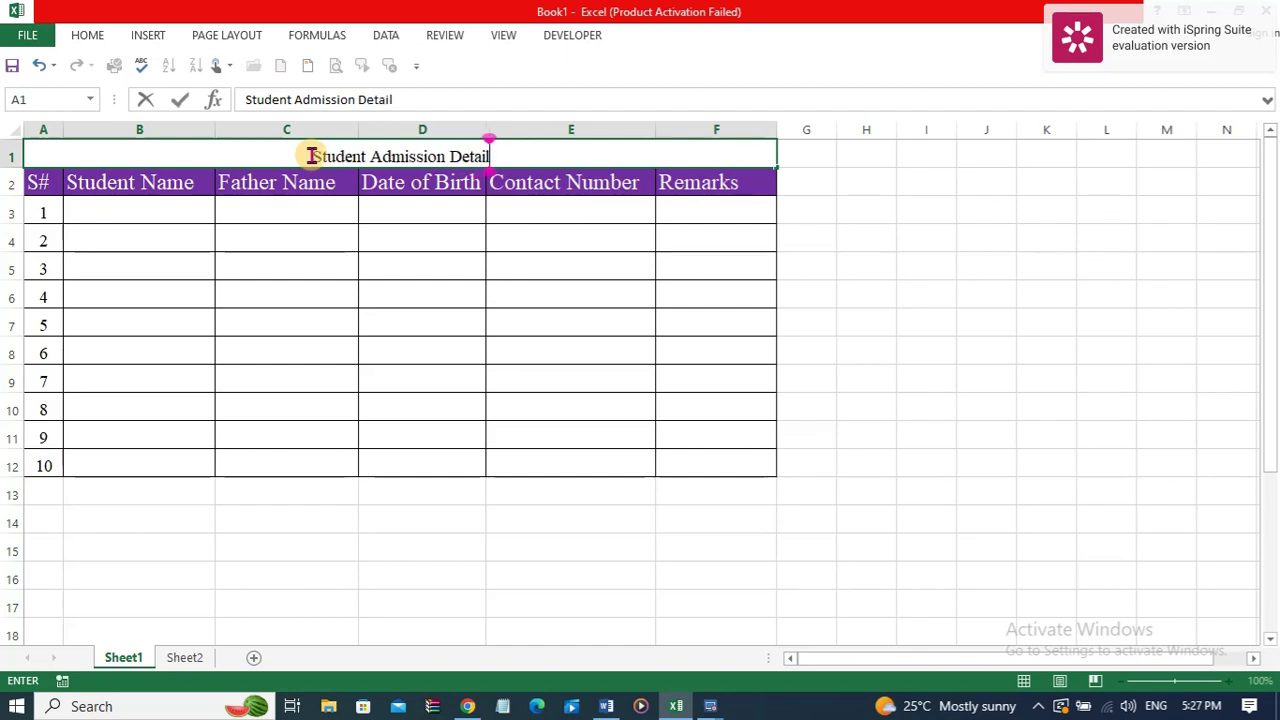
click(385, 321)
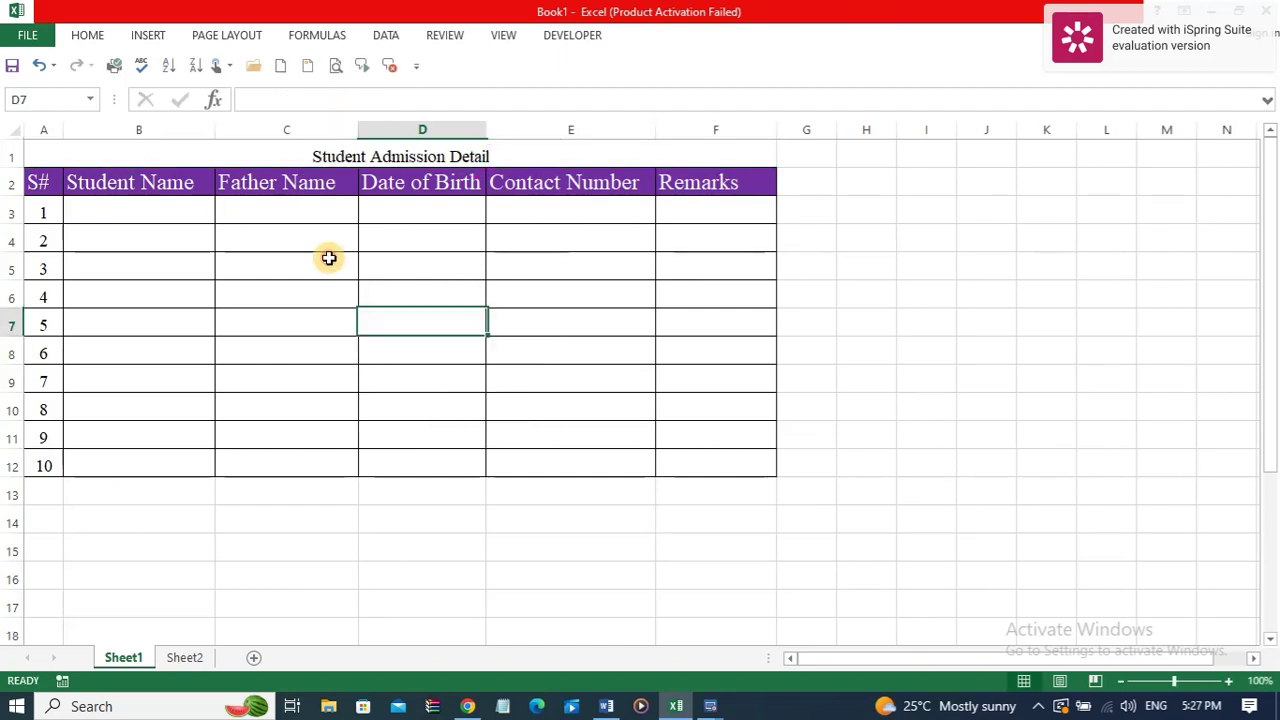
- Set the title's font size to 20
click(274, 157)
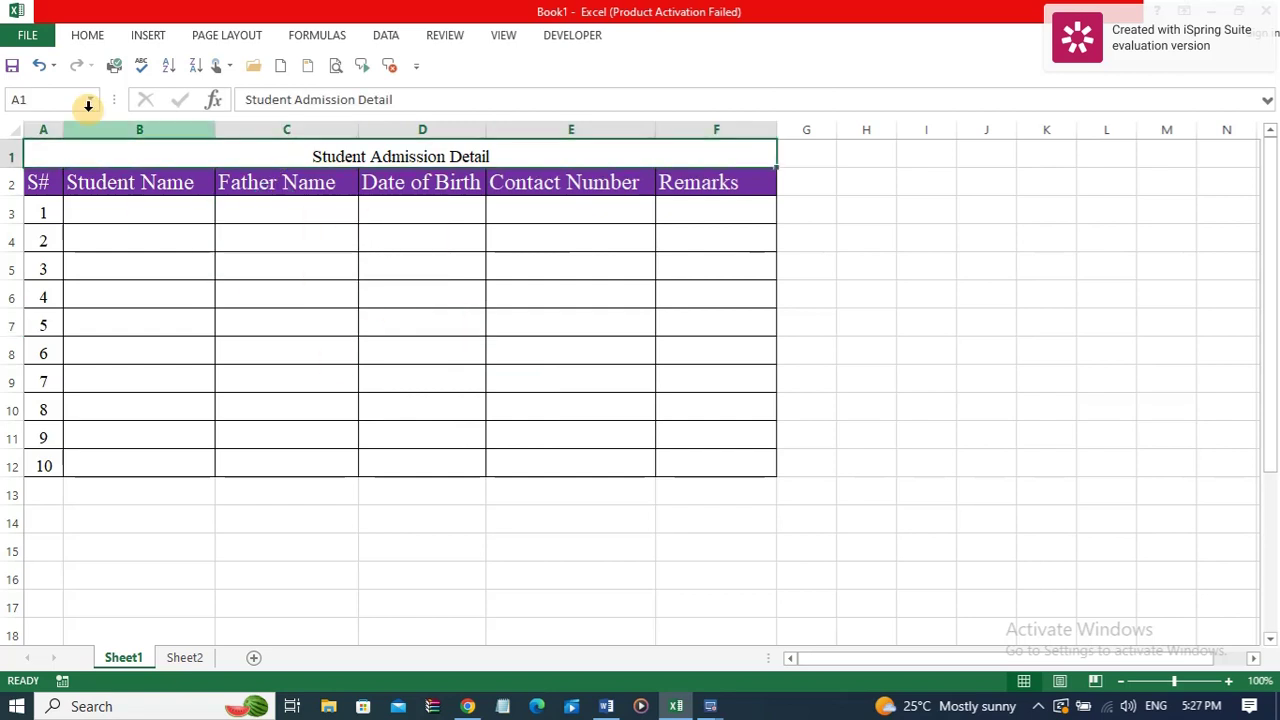
click(88, 36)
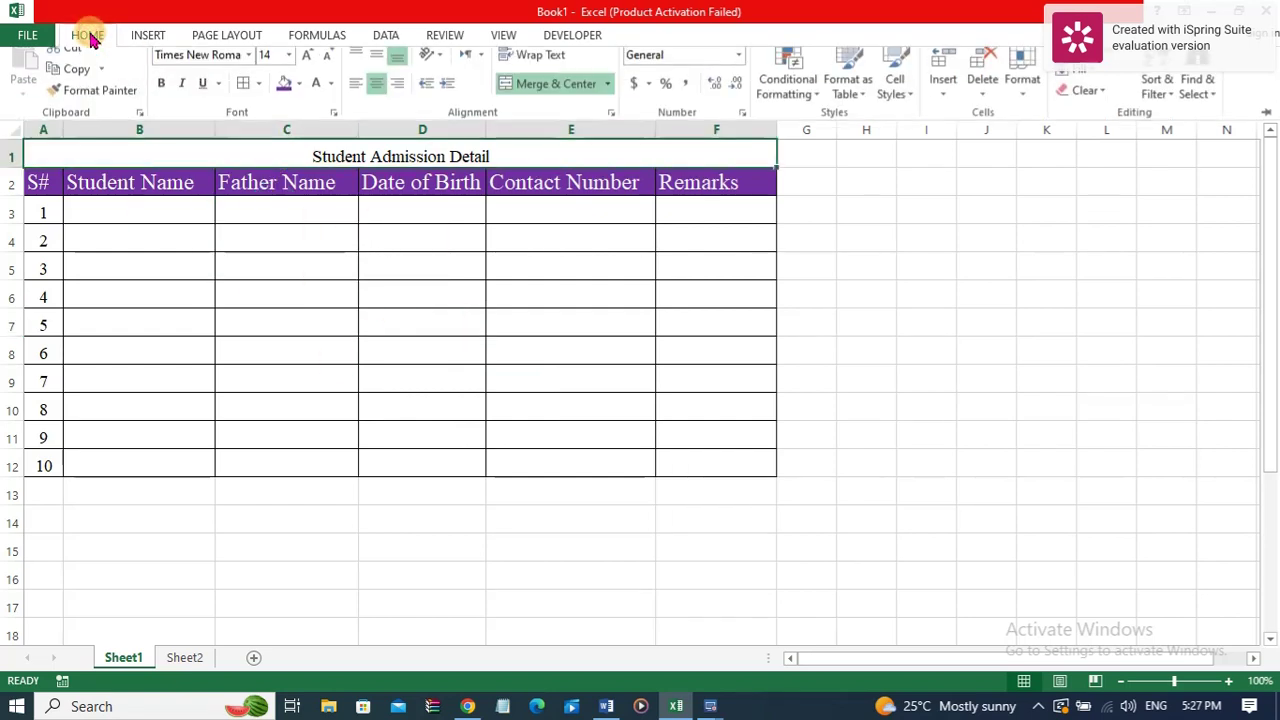
click(290, 72)
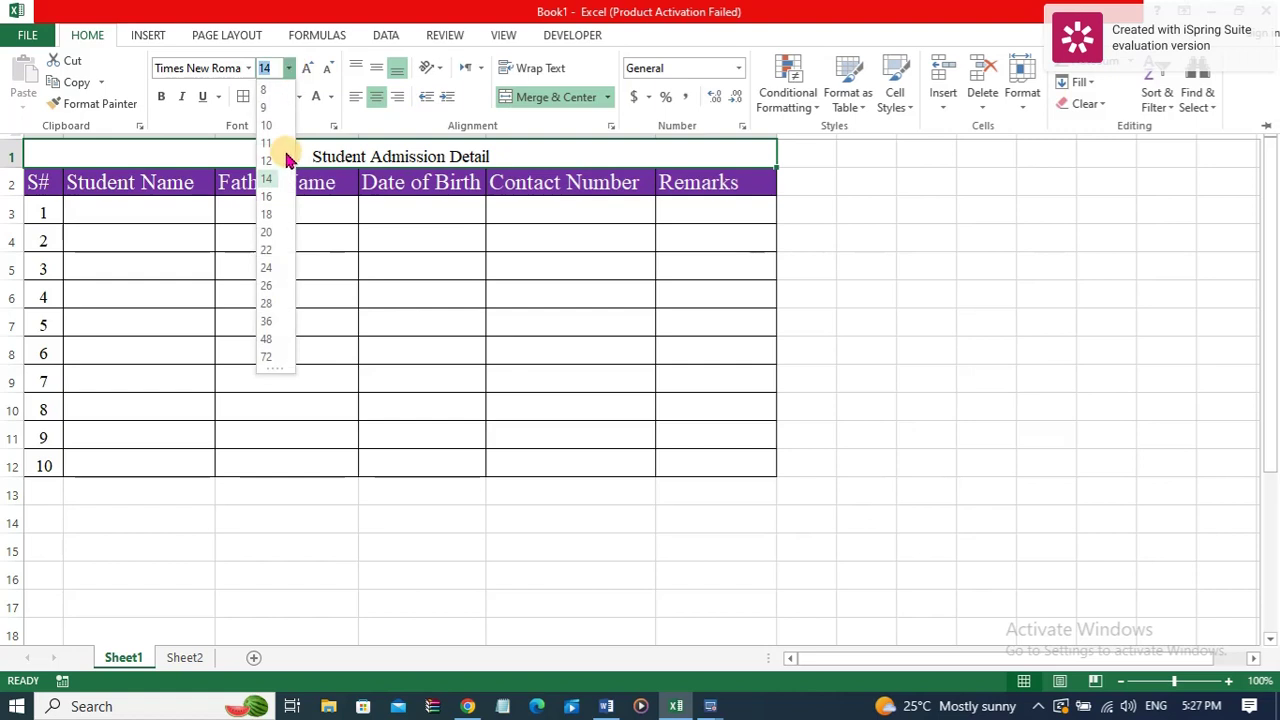
click(267, 232)
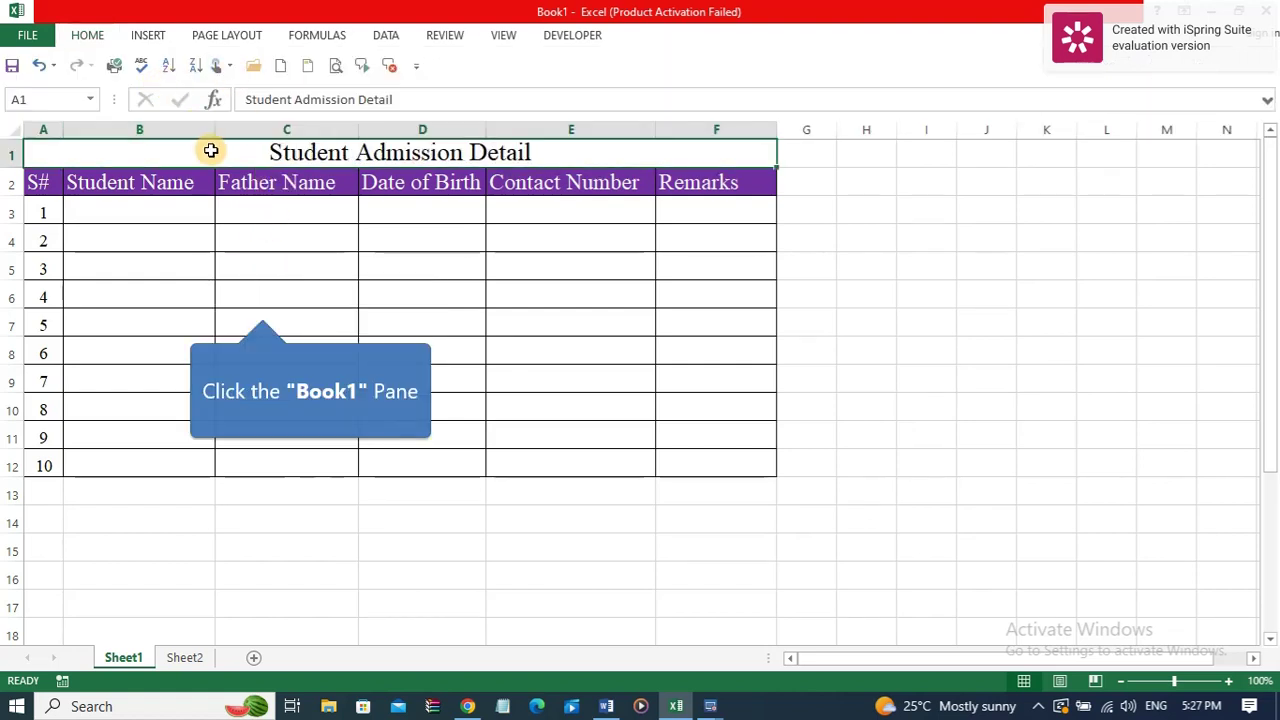
click(260, 303)
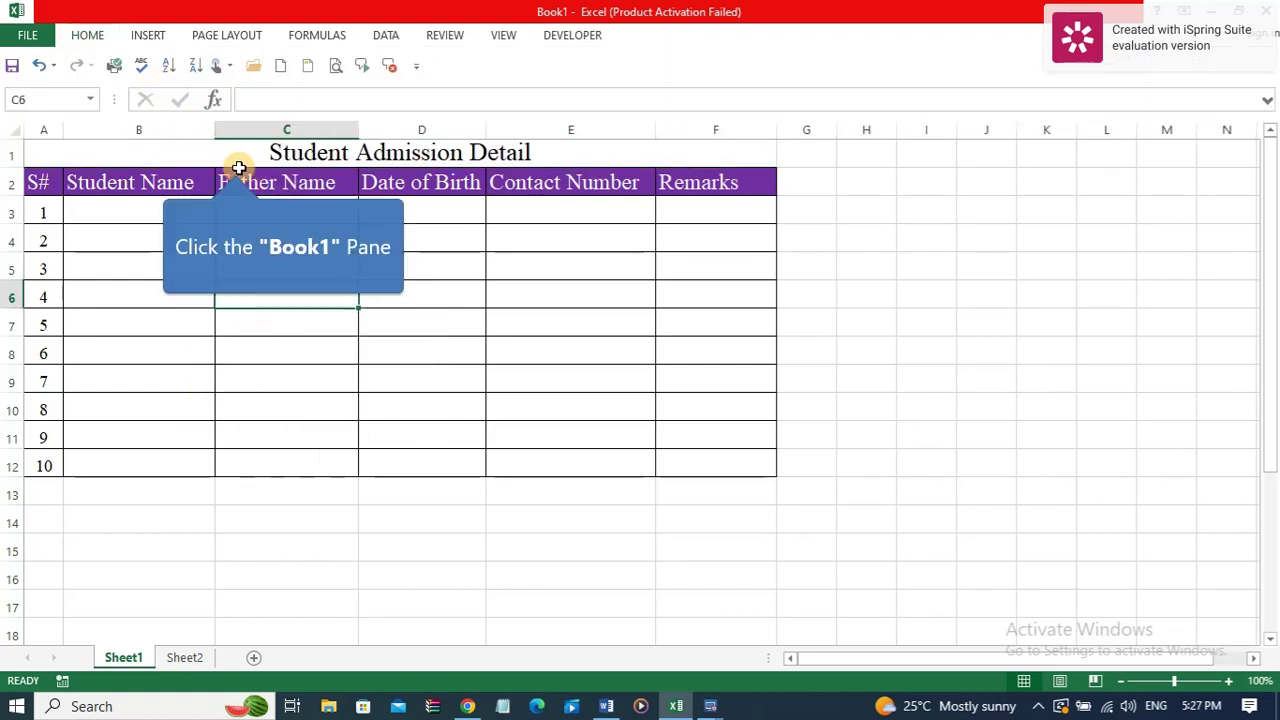
click(90, 38)
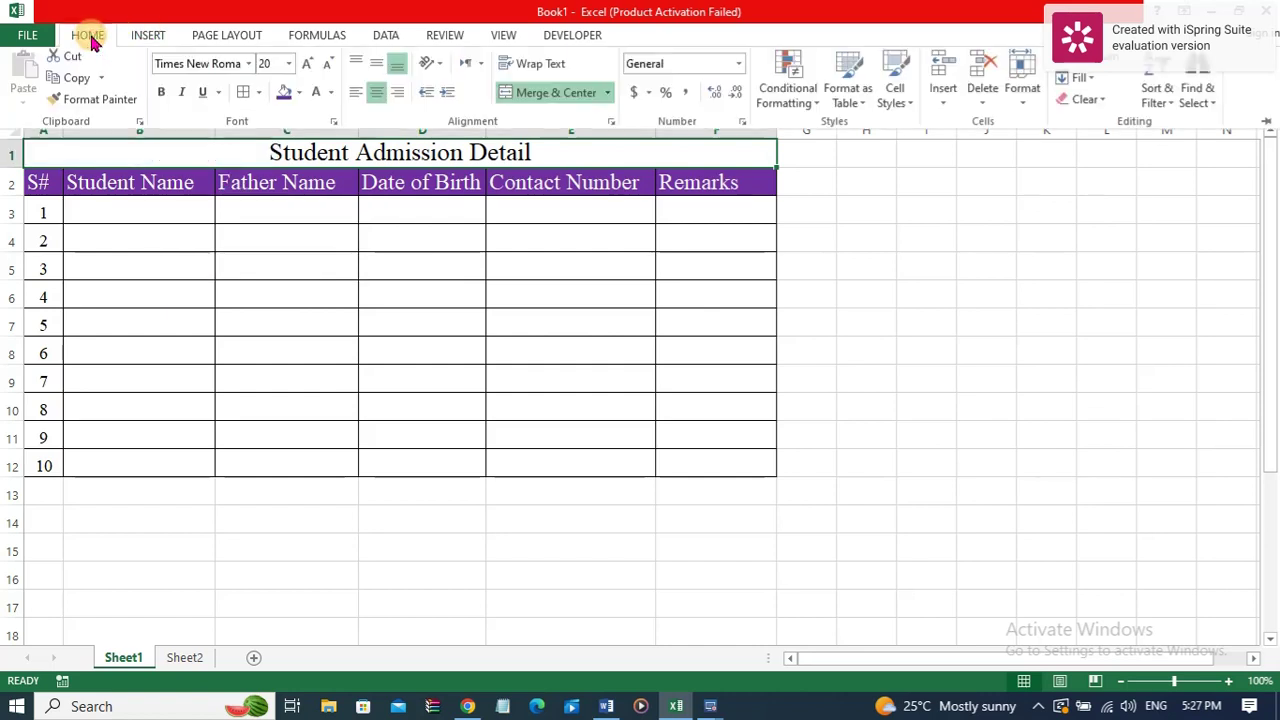
- Give title cell A1 an orange fill and serial-number cells A3:A12 a yellow fill
click(296, 98)
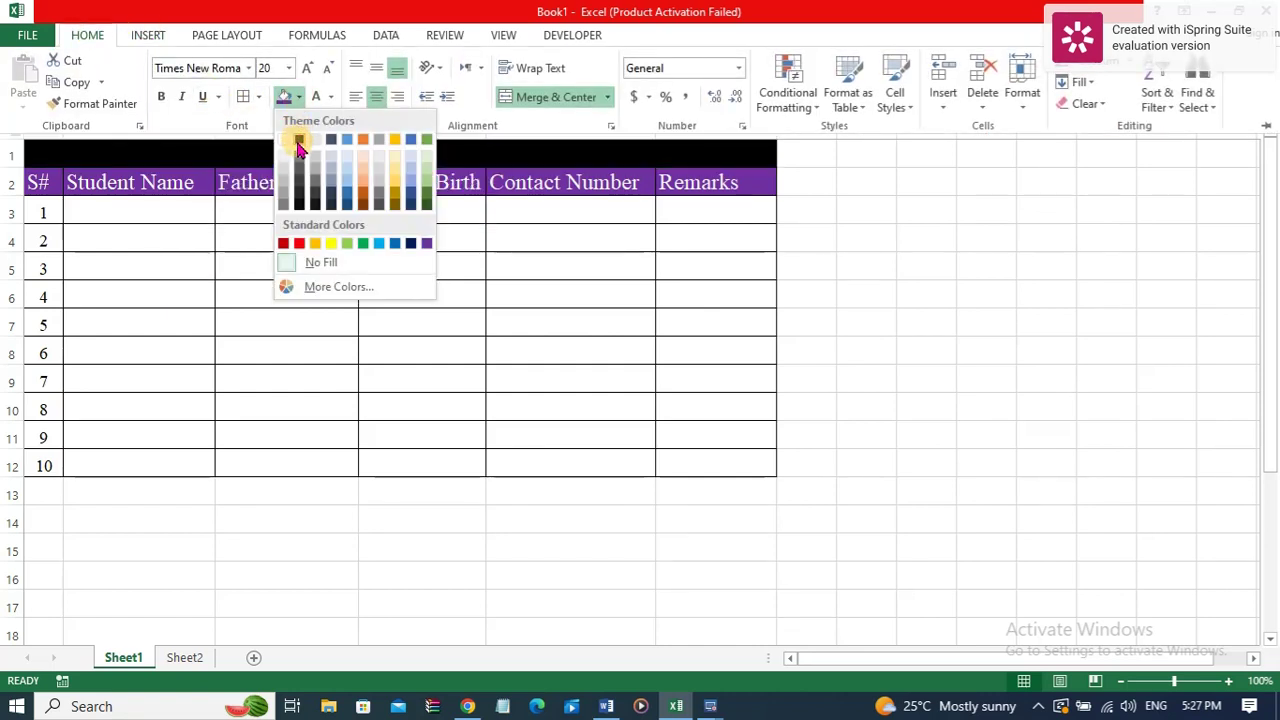
click(314, 245)
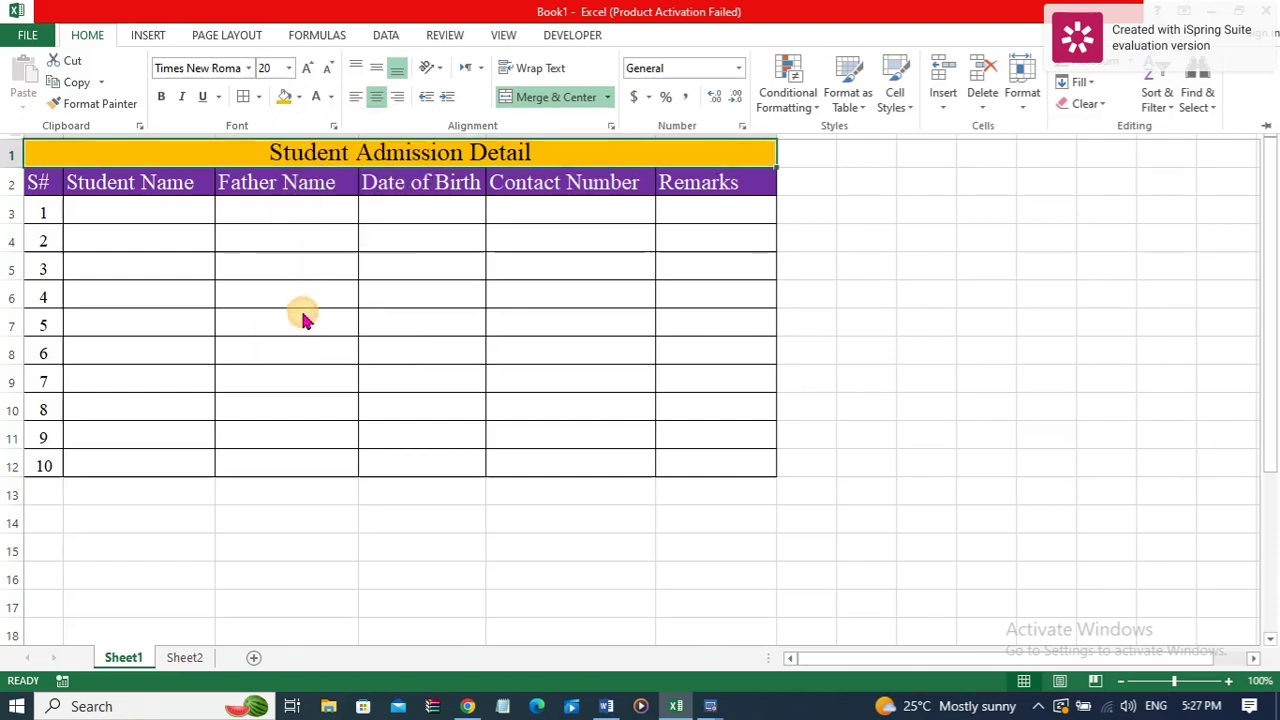
click(306, 216)
drag(38, 210, 28, 462)
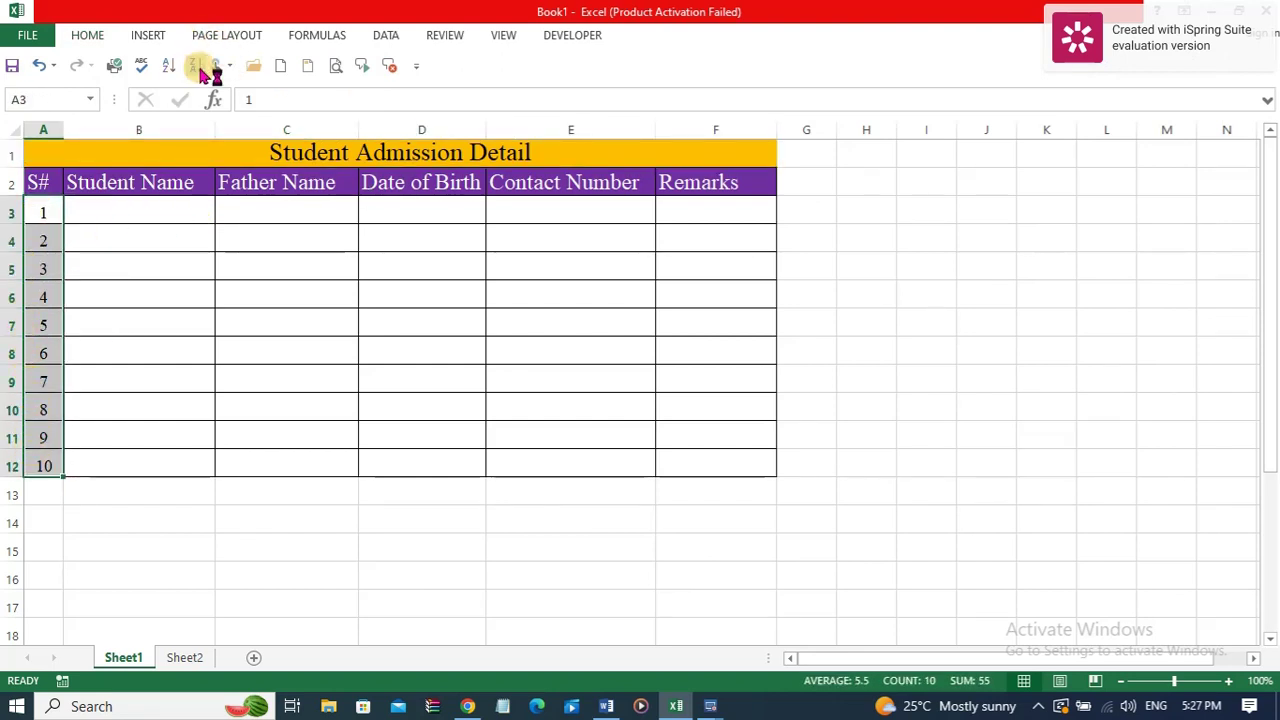
click(88, 35)
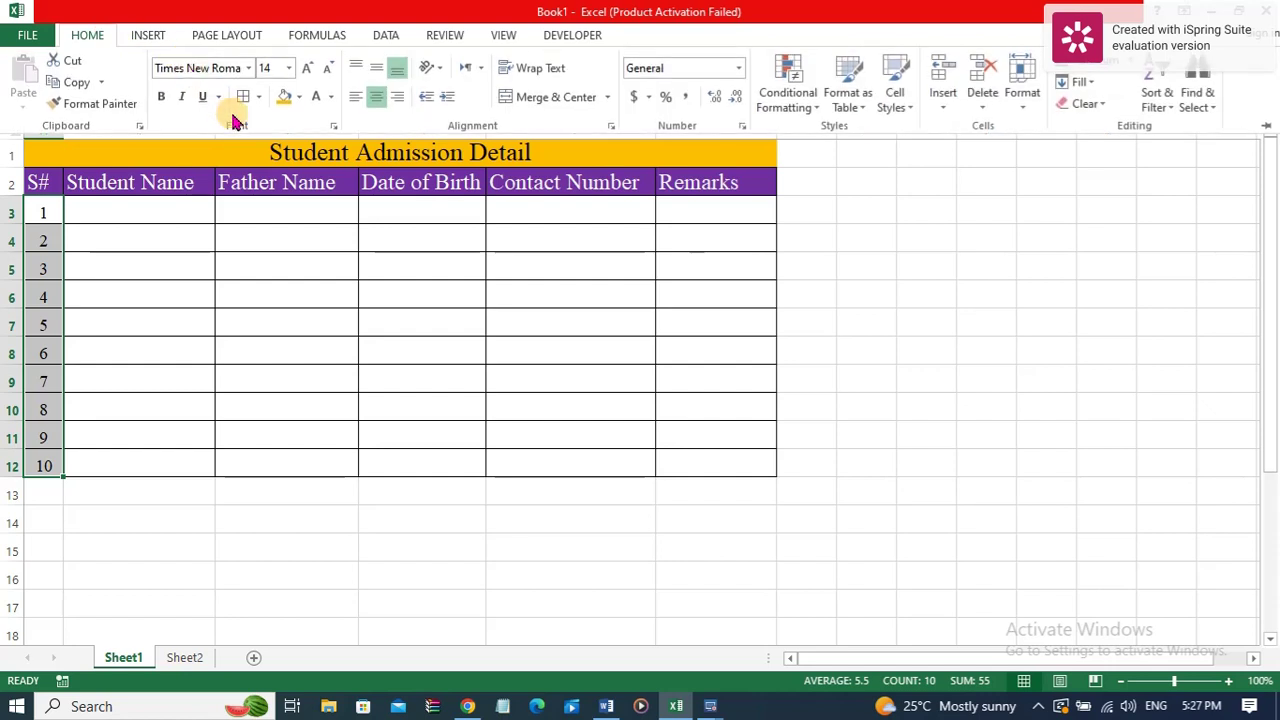
click(298, 96)
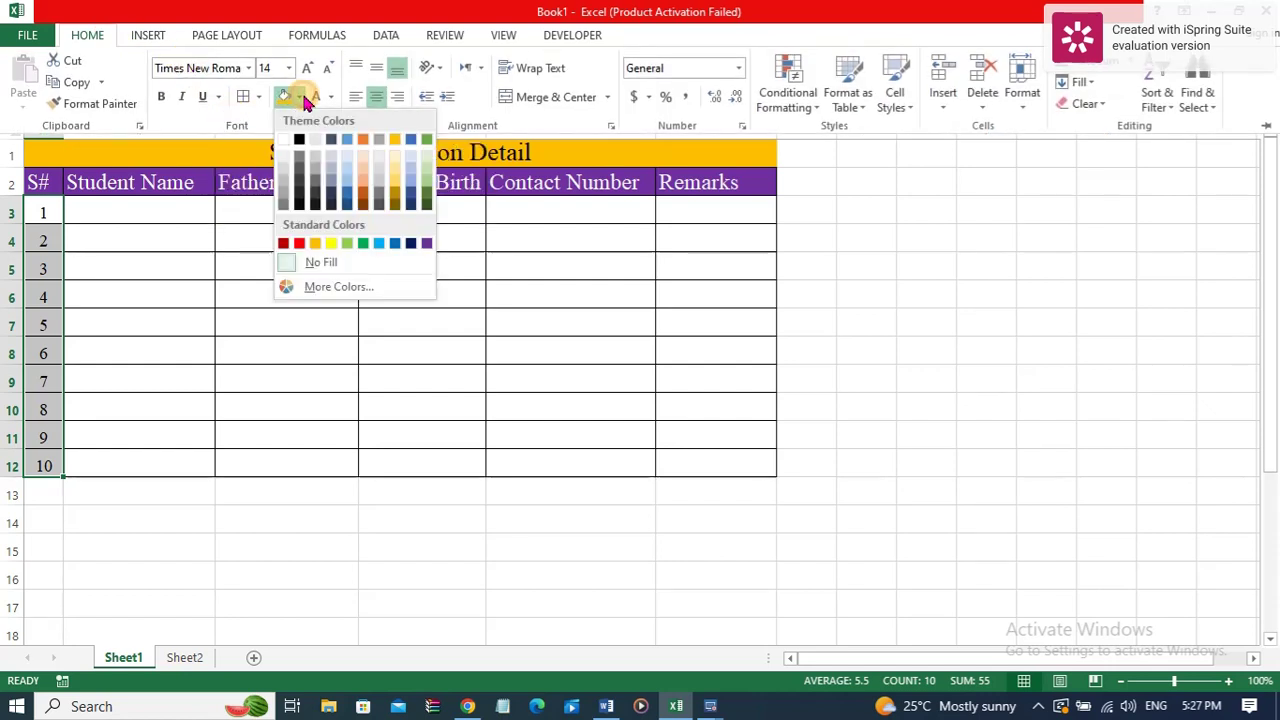
click(330, 243)
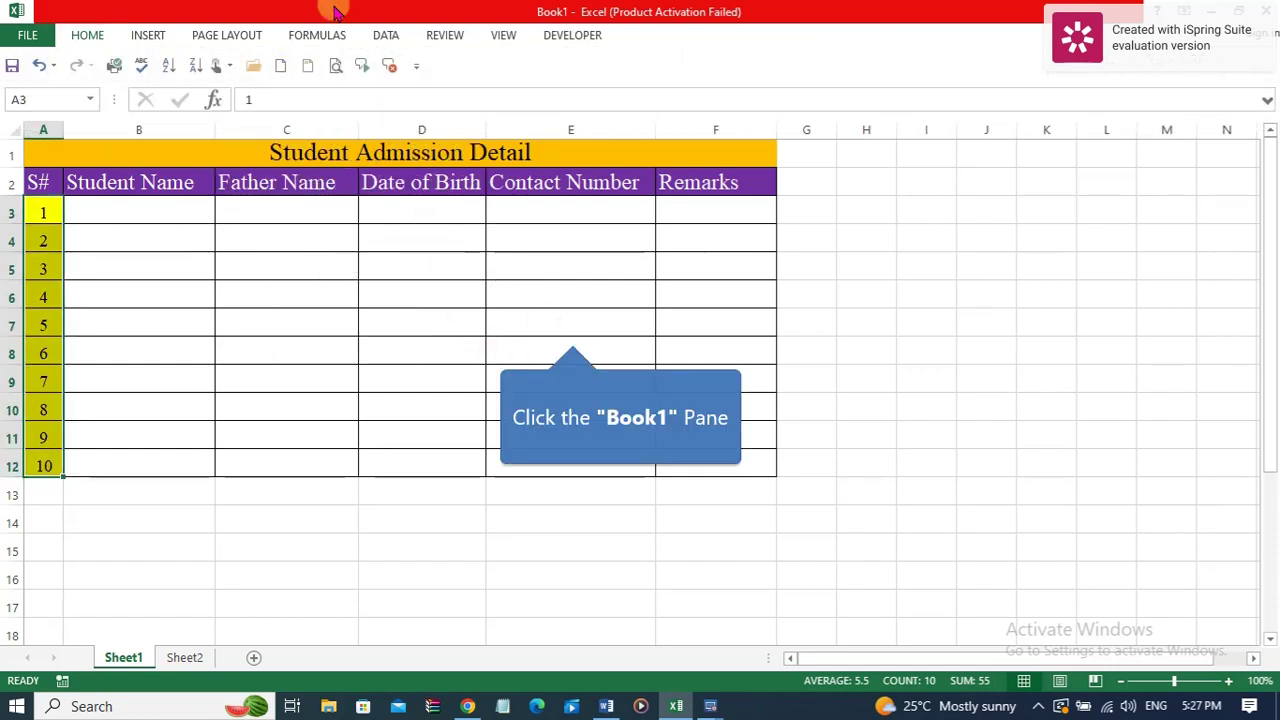
click(368, 320)
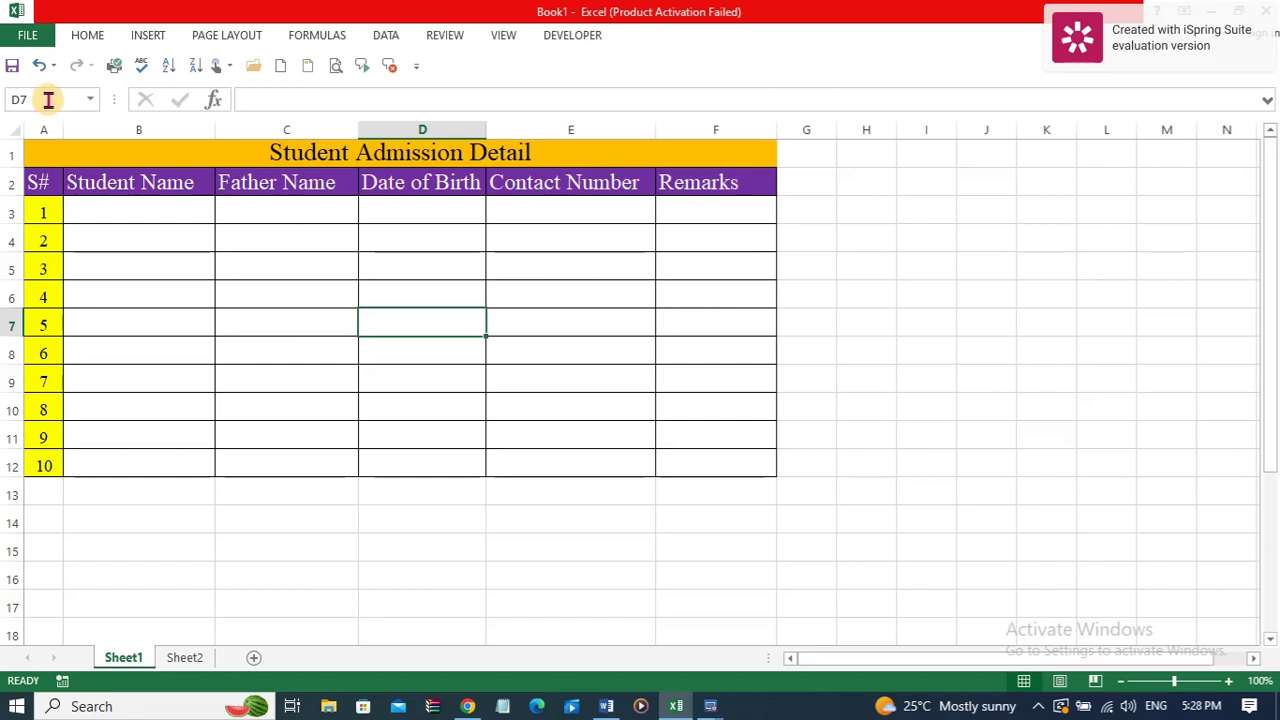
- In Excel Options, add Form from All Commands to the Quick Access Toolbar
click(33, 40)
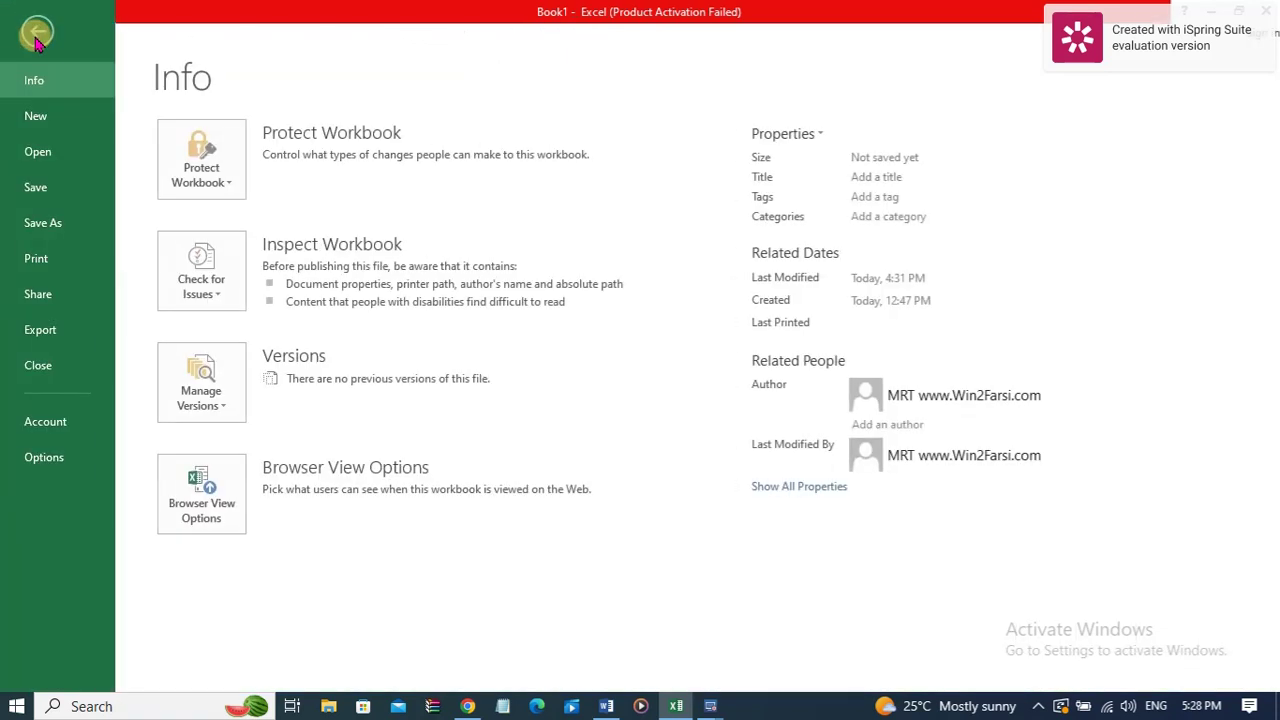
click(35, 460)
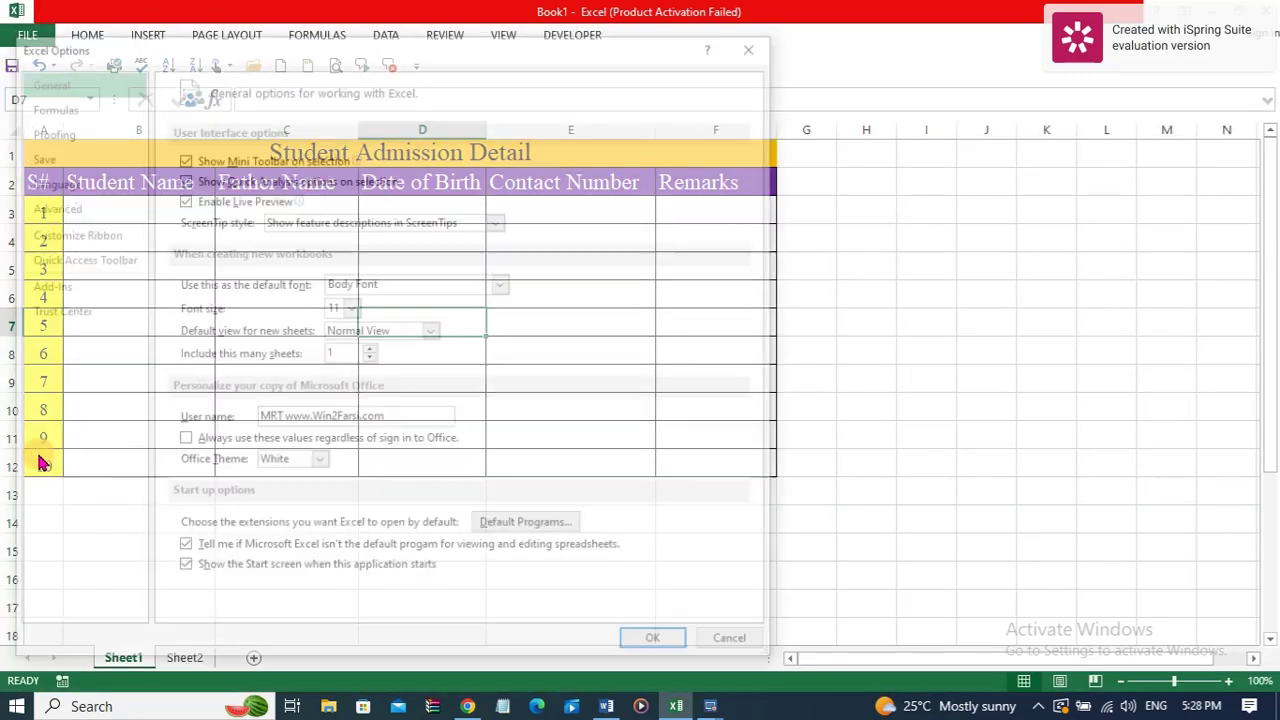
click(80, 262)
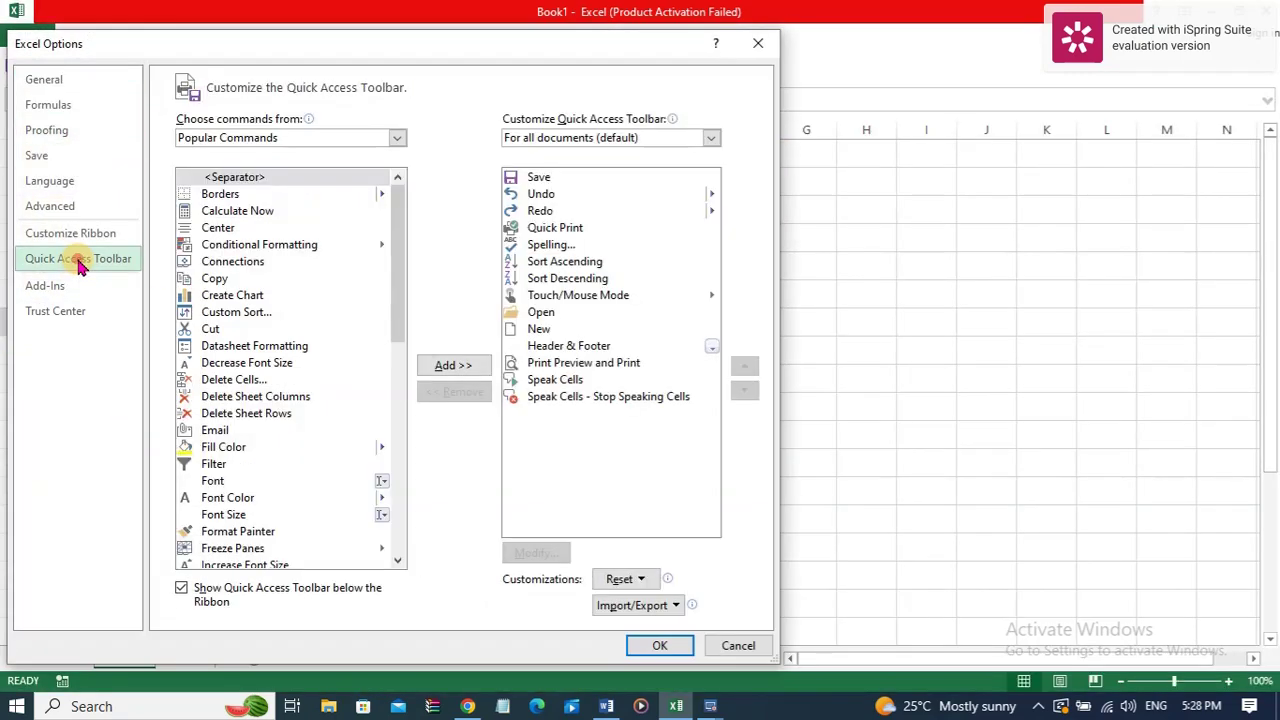
click(224, 140)
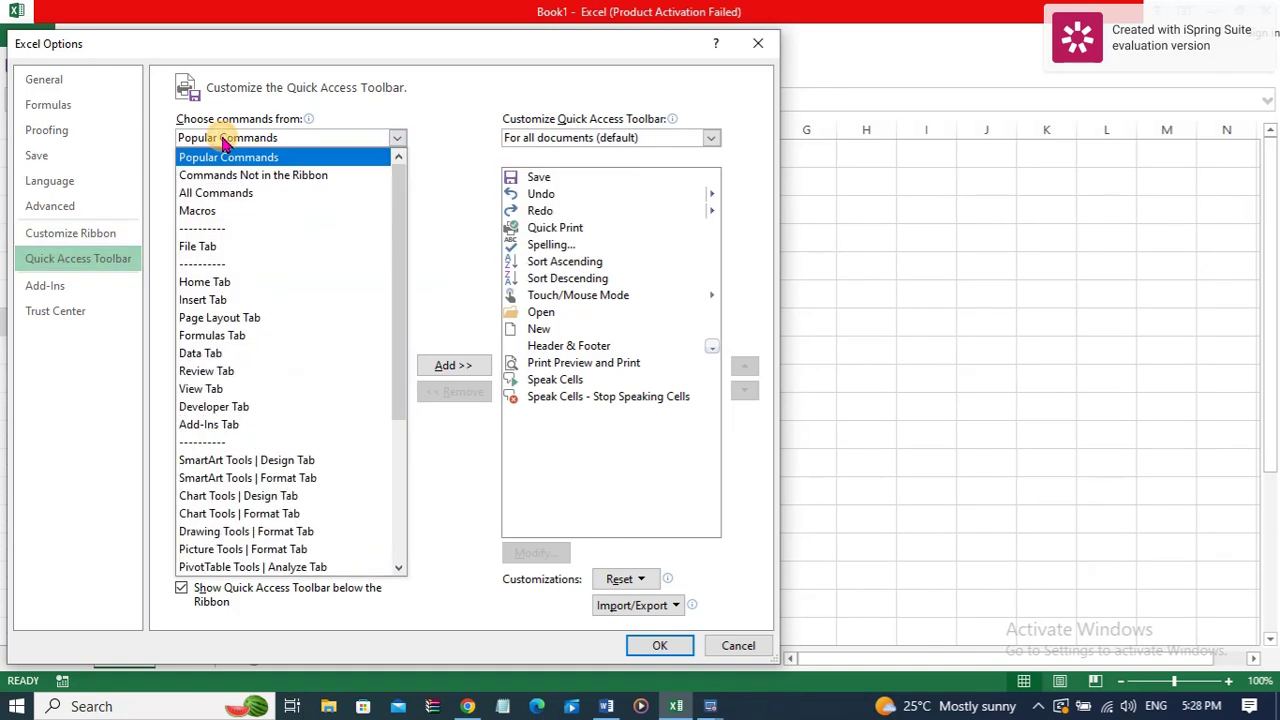
click(226, 193)
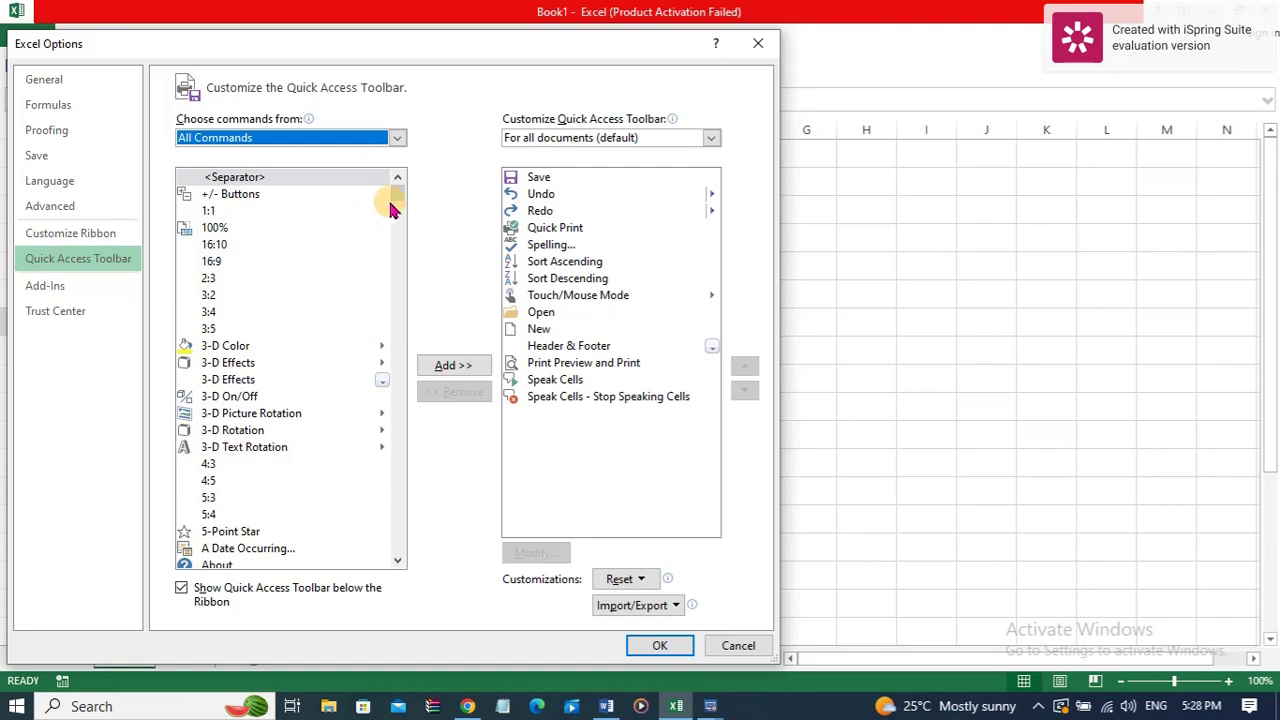
drag(398, 192, 401, 329)
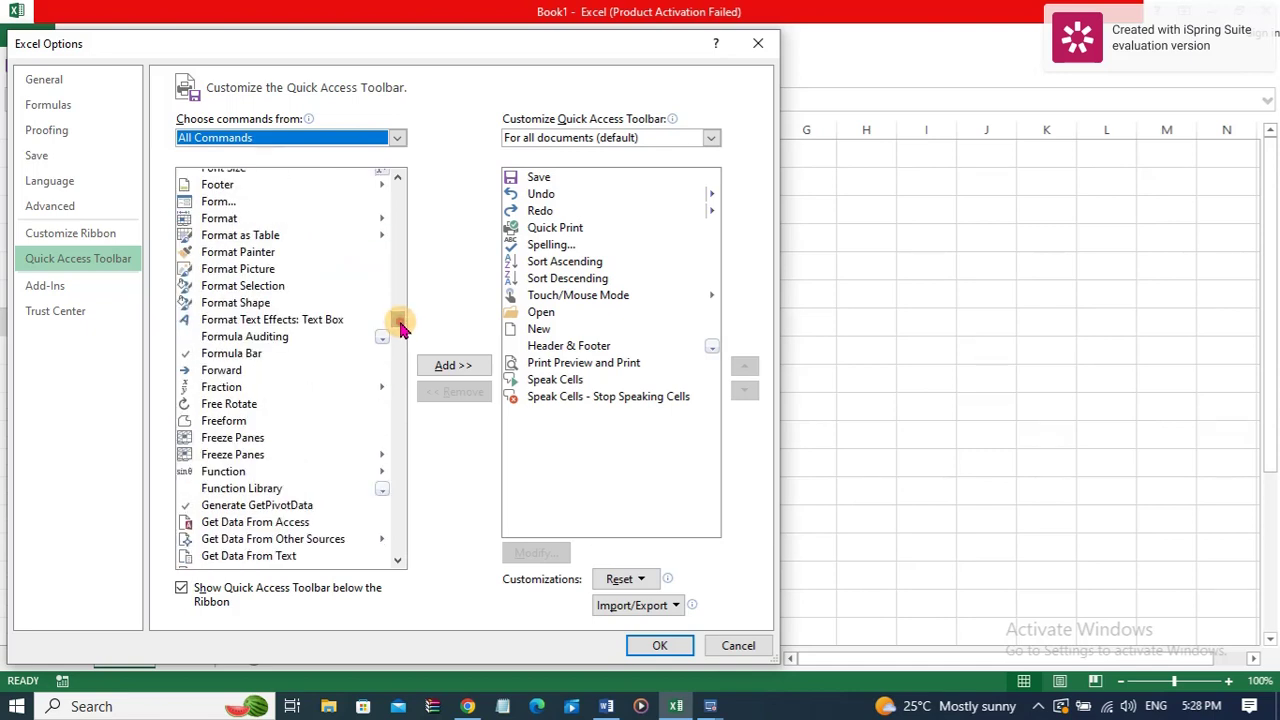
click(212, 202)
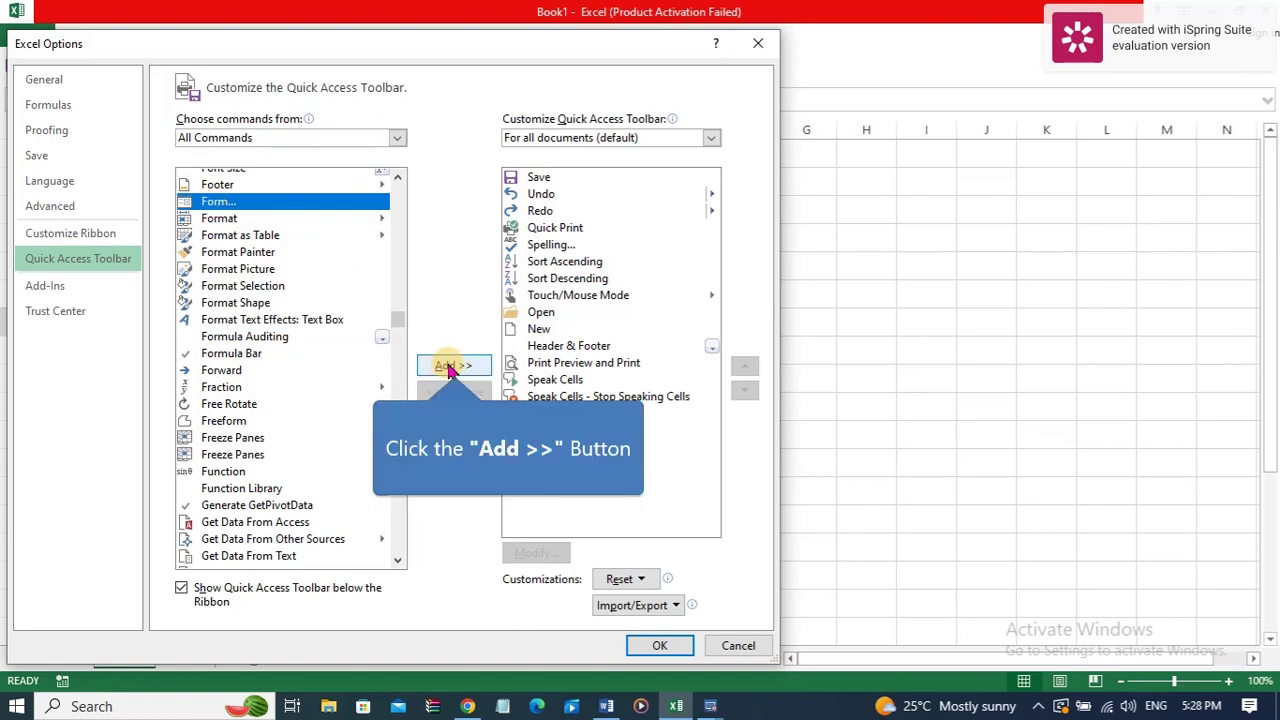
click(450, 368)
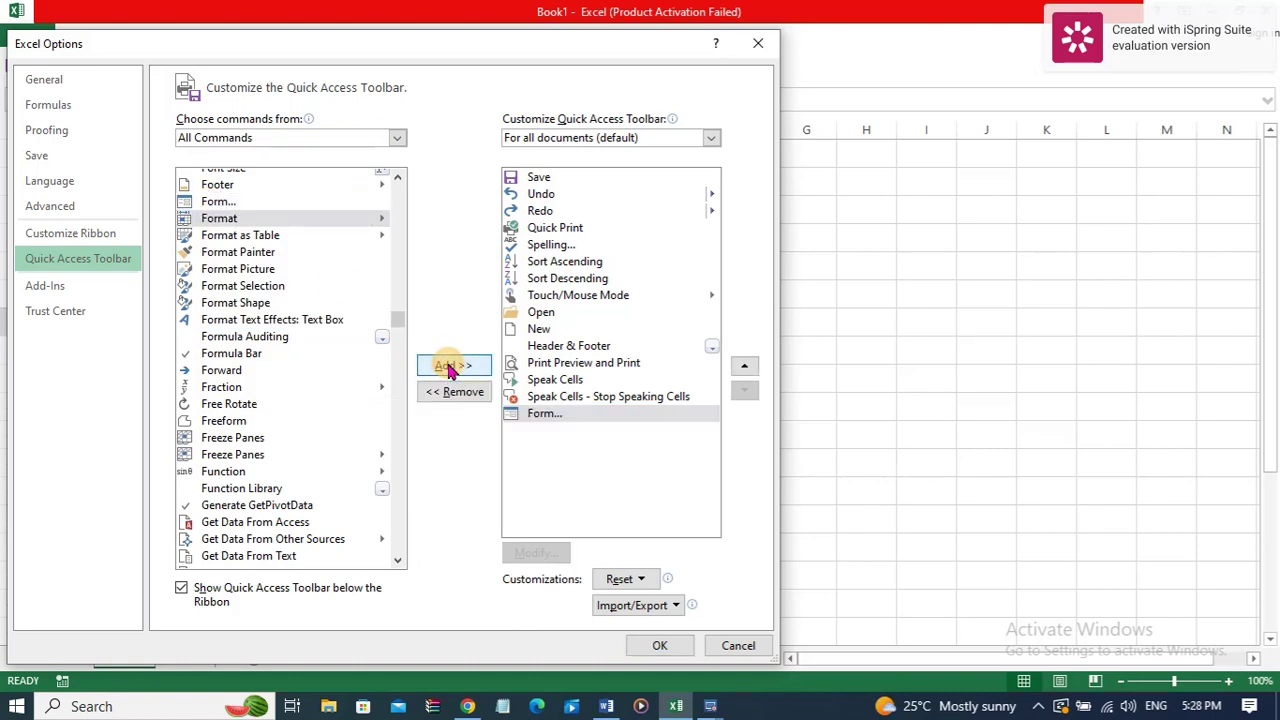
click(655, 646)
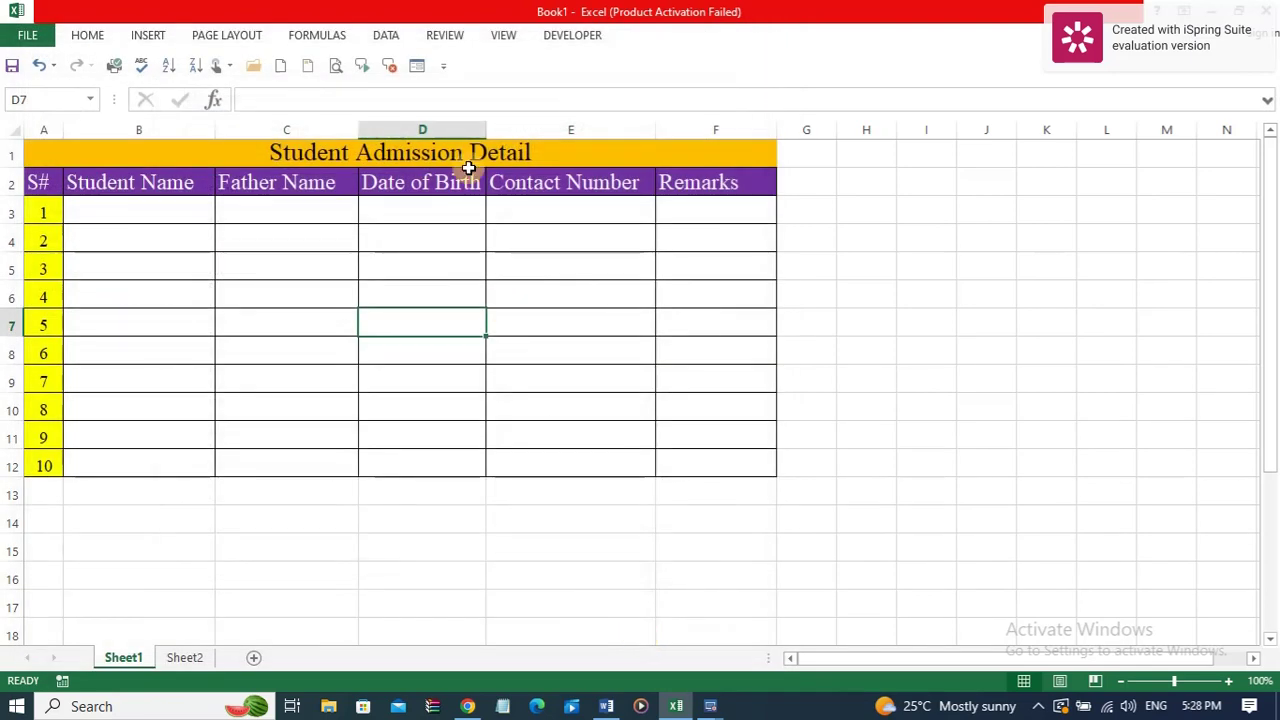
click(443, 70)
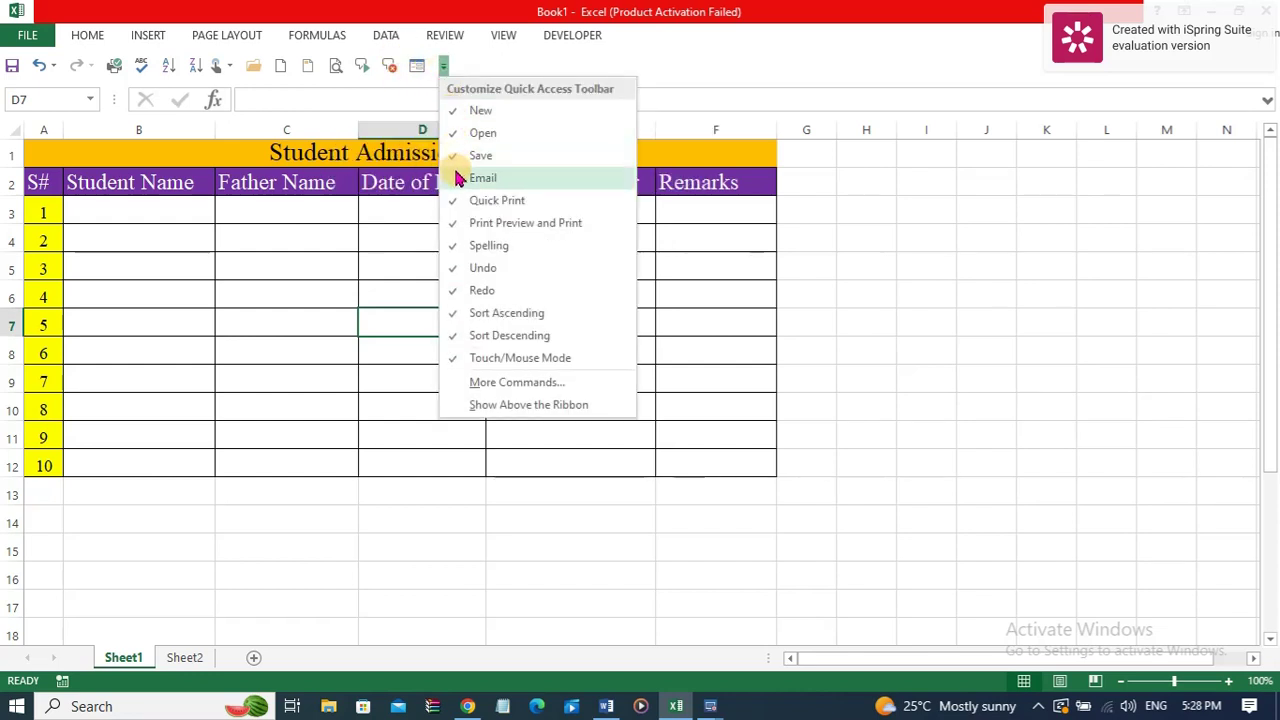
click(512, 406)
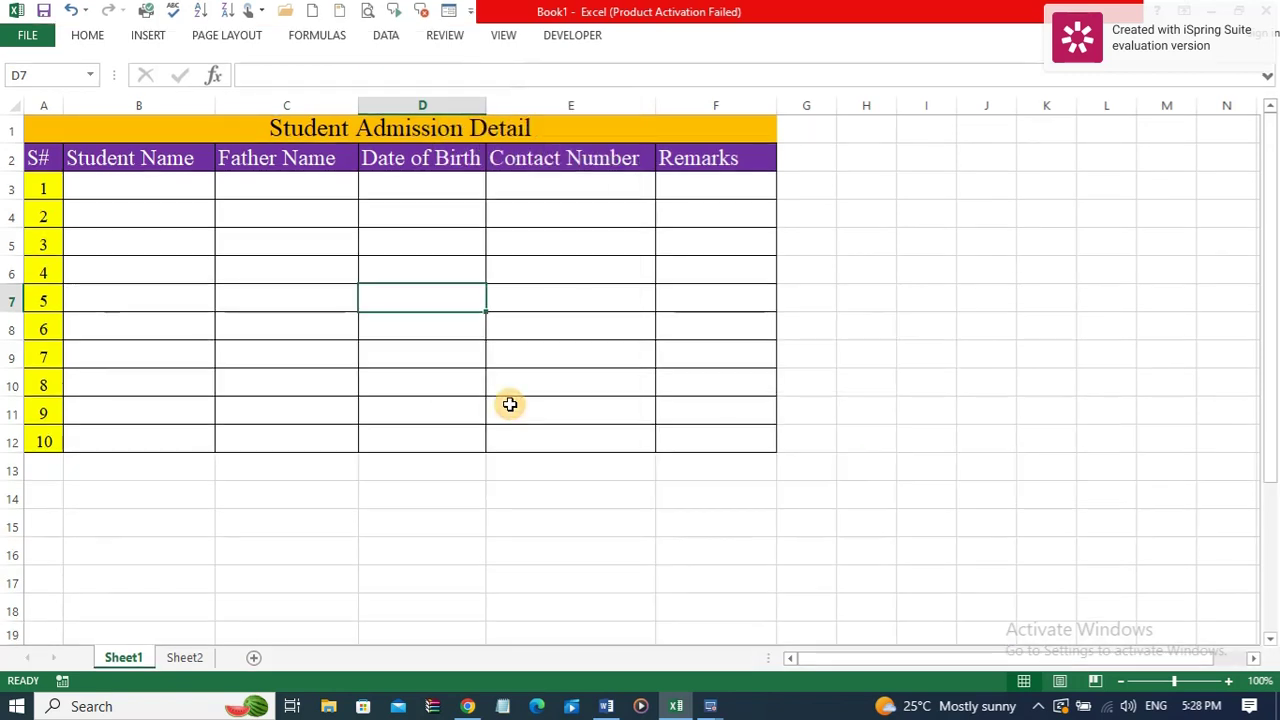
click(470, 14)
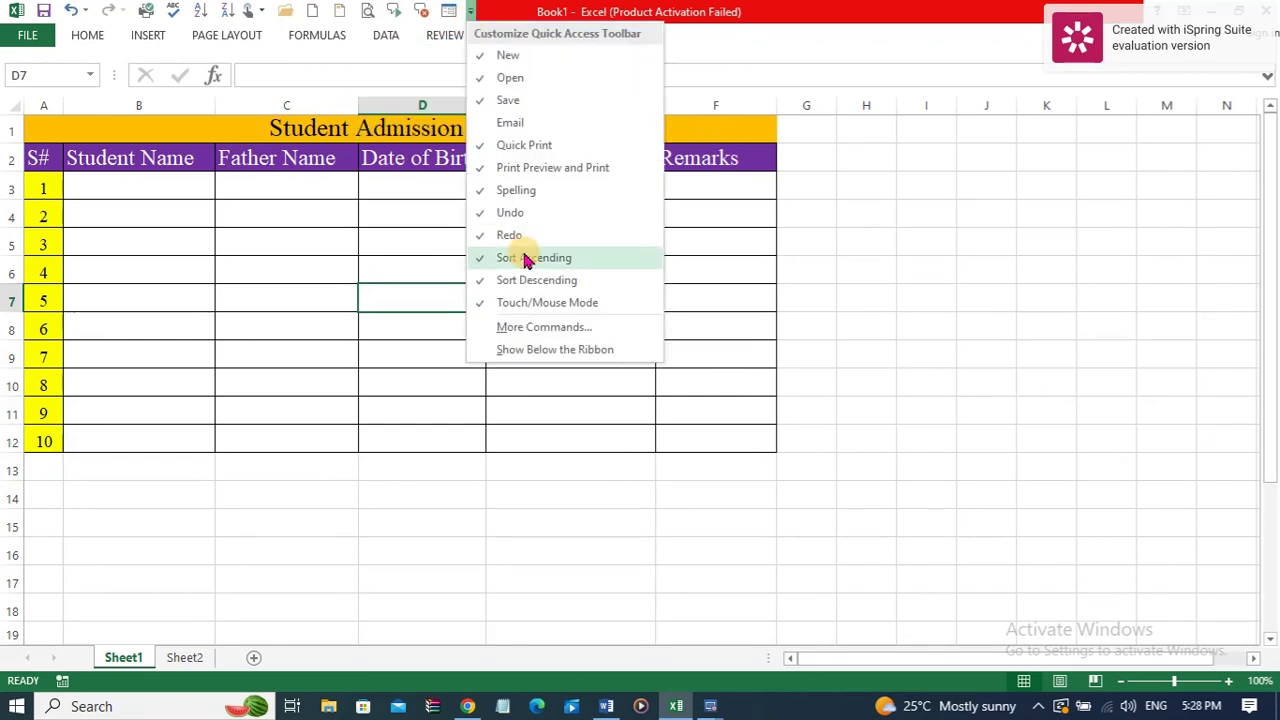
click(512, 350)
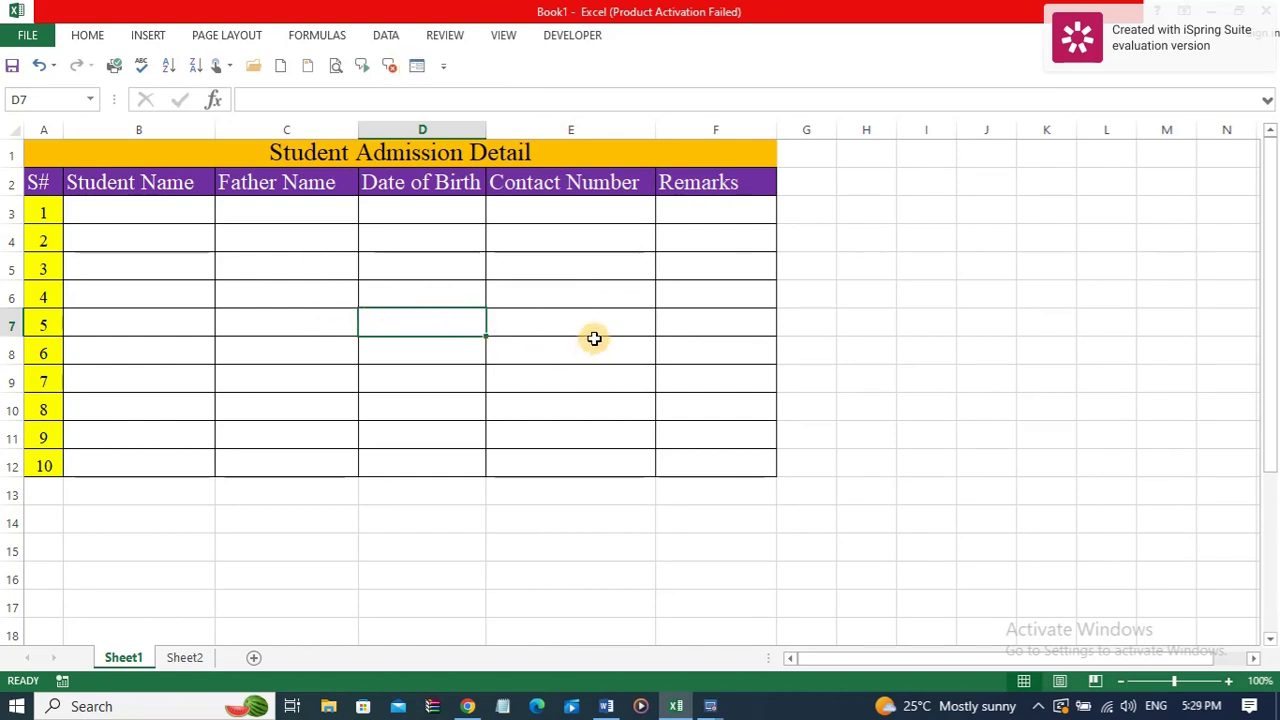
drag(726, 195, 165, 192)
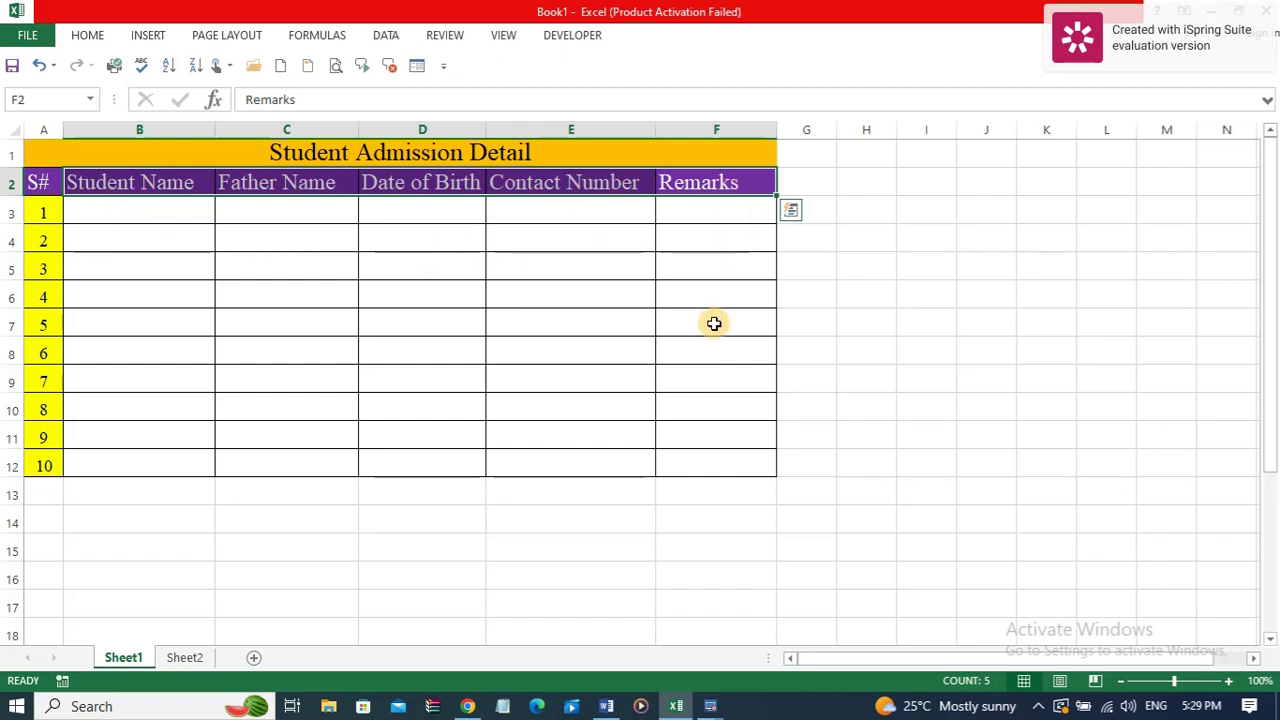
- Launch Form from the Quick Access Toolbar, accept the header-row prompt, and move the form aside
click(418, 68)
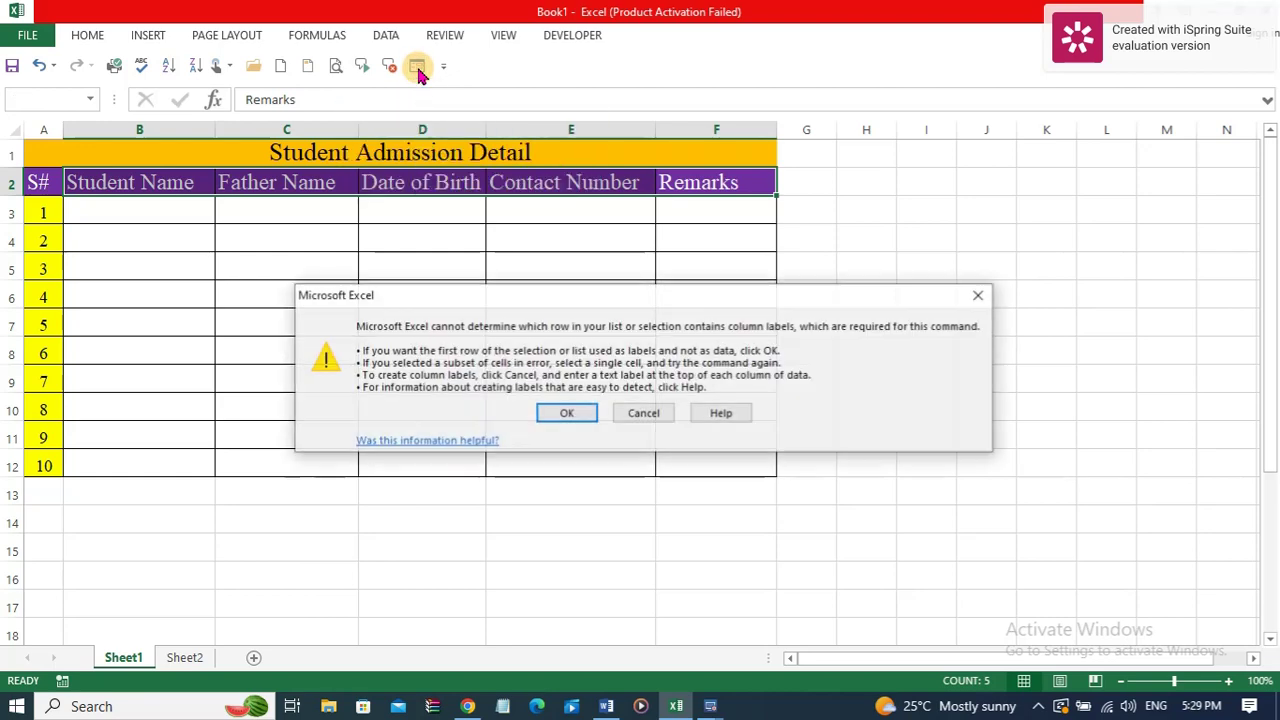
click(566, 416)
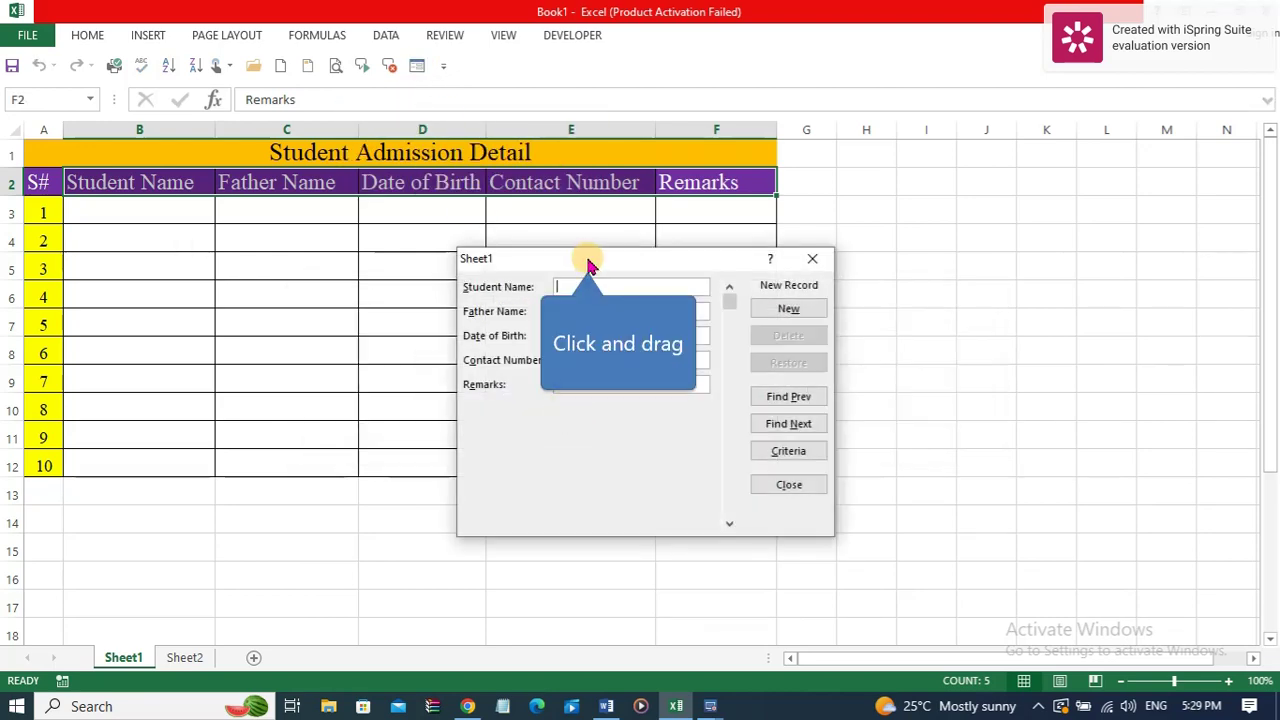
mouse_move(588, 265)
mouse_down()
mouse_move(420, 248)
mouse_move(294, 211)
mouse_move(557, 243)
mouse_move(562, 280)
mouse_up()
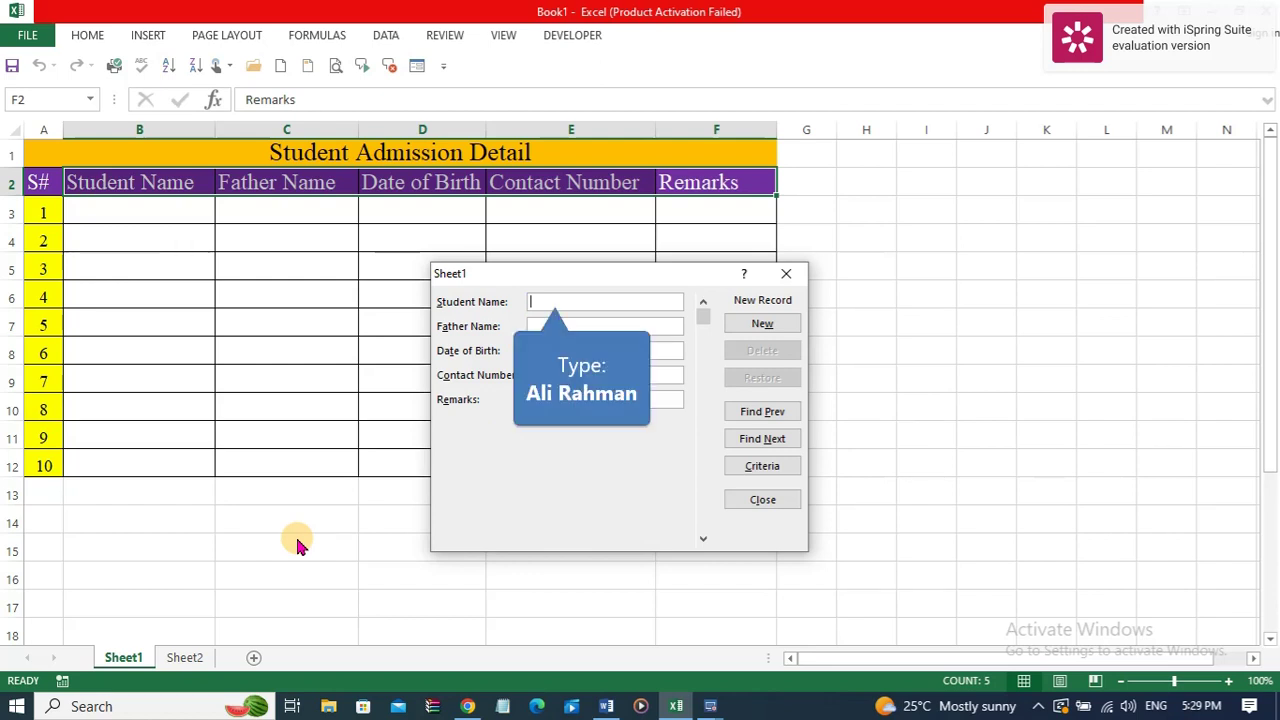
- Fill in the first student's name, father's name, birth date, contact number and remarks, and save it
text(Ali)
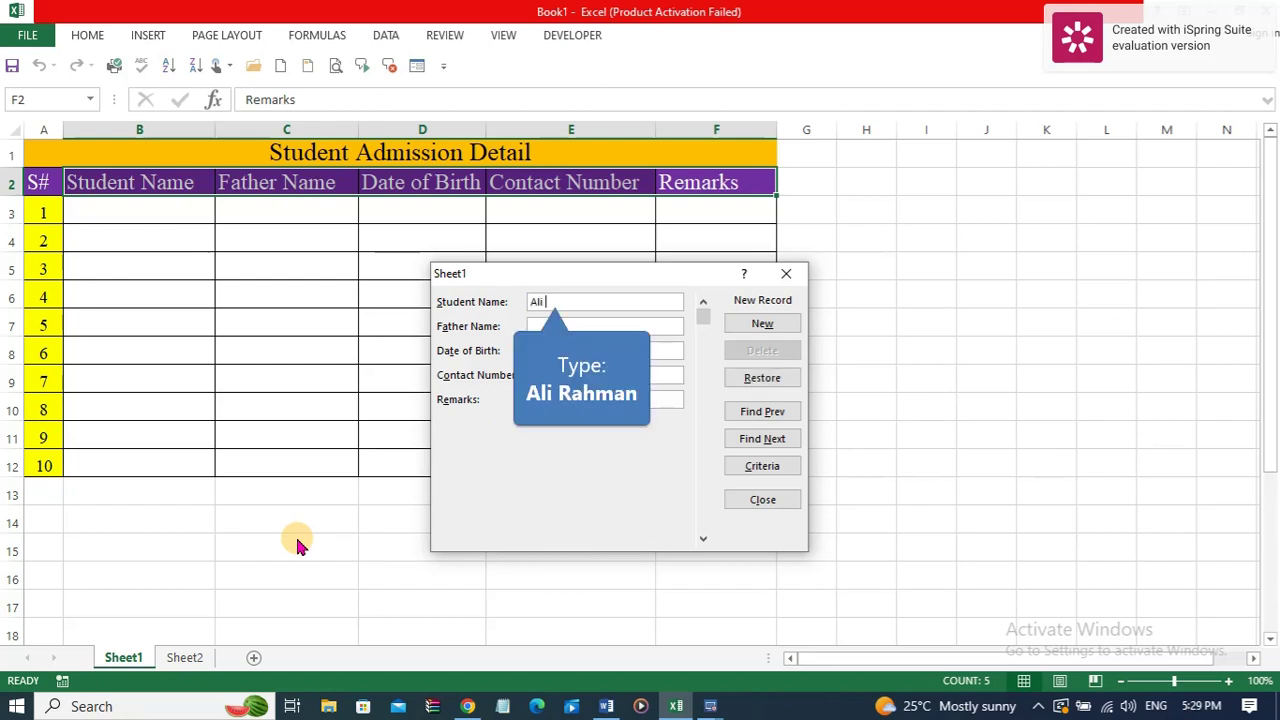
text(a)
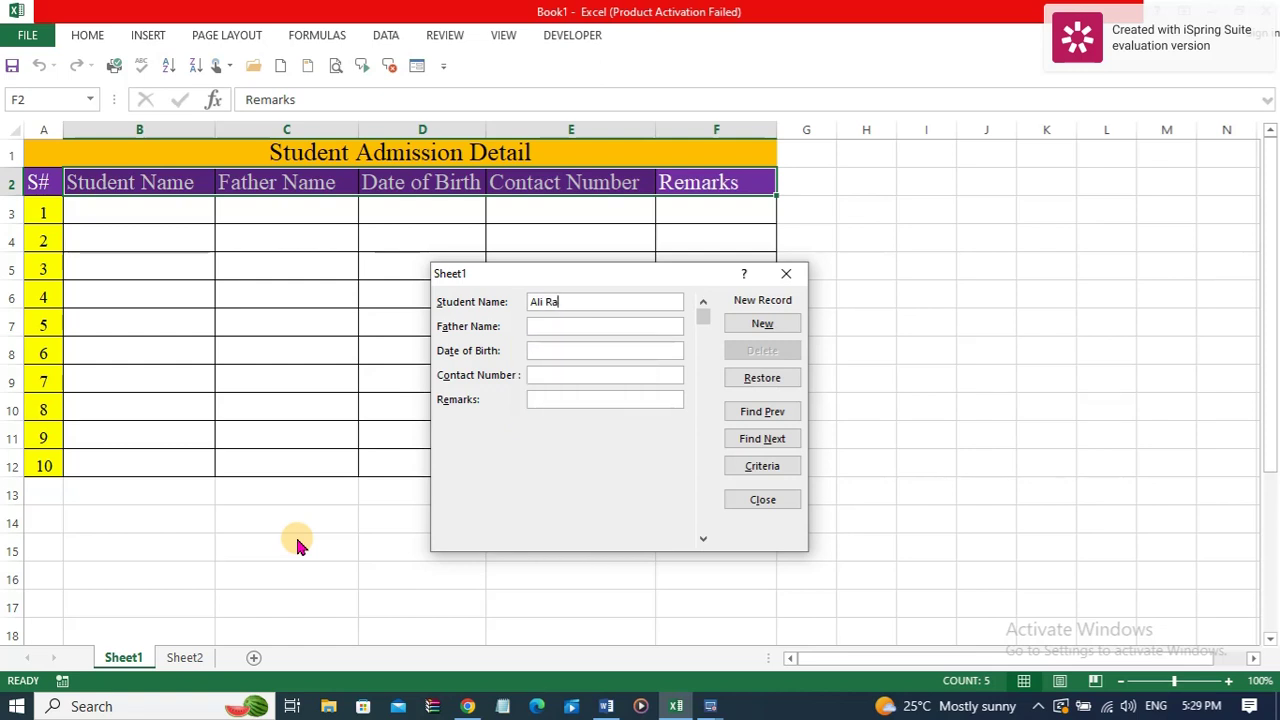
text(man)
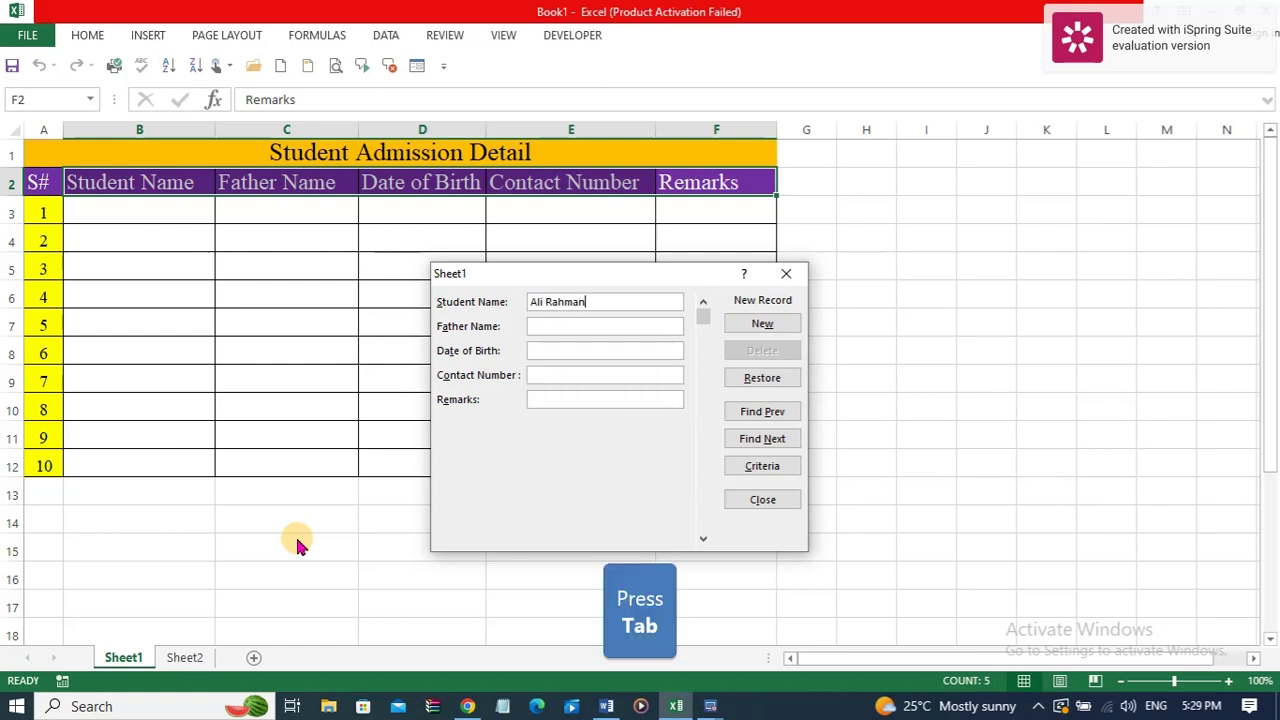
key(Tab)
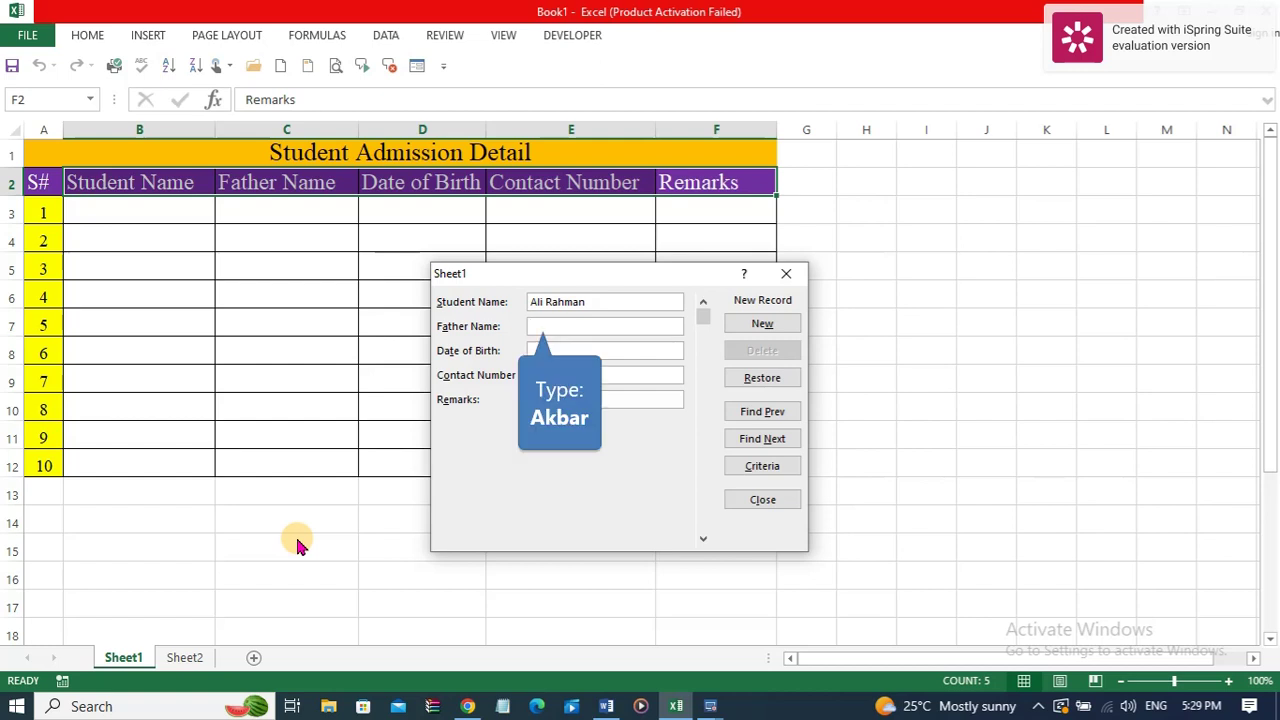
text(Akbar)
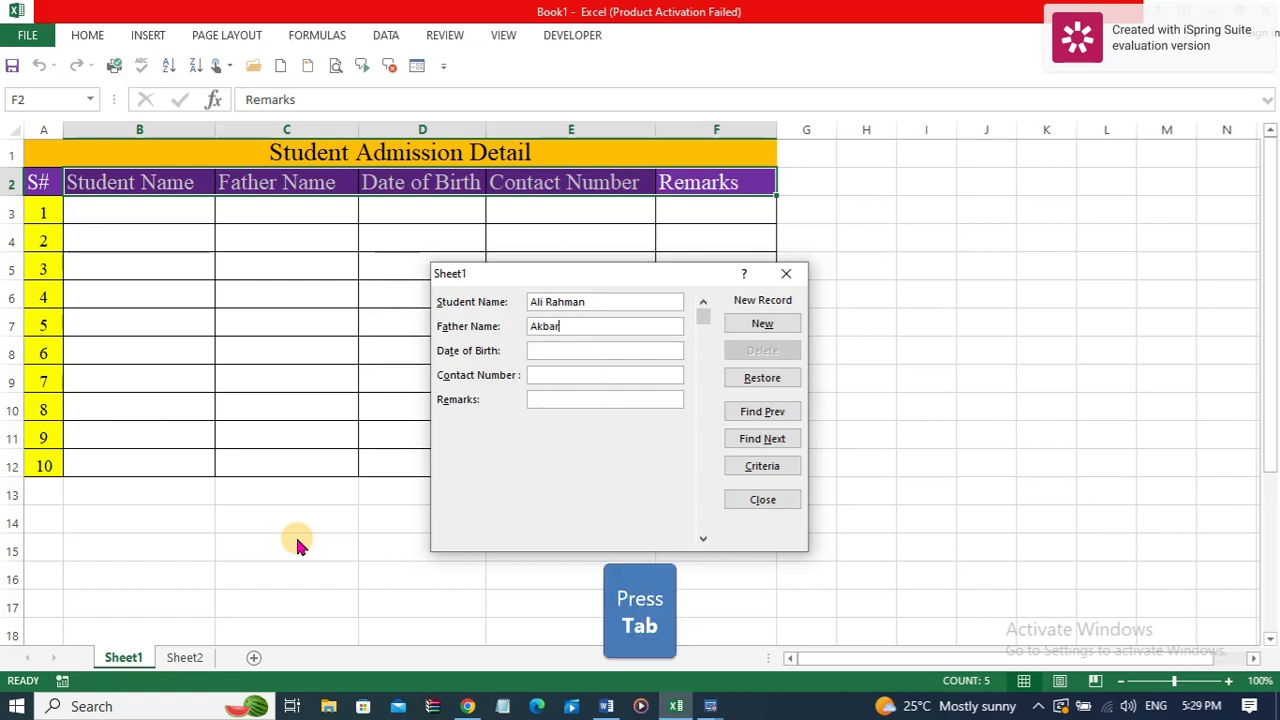
key(Tab)
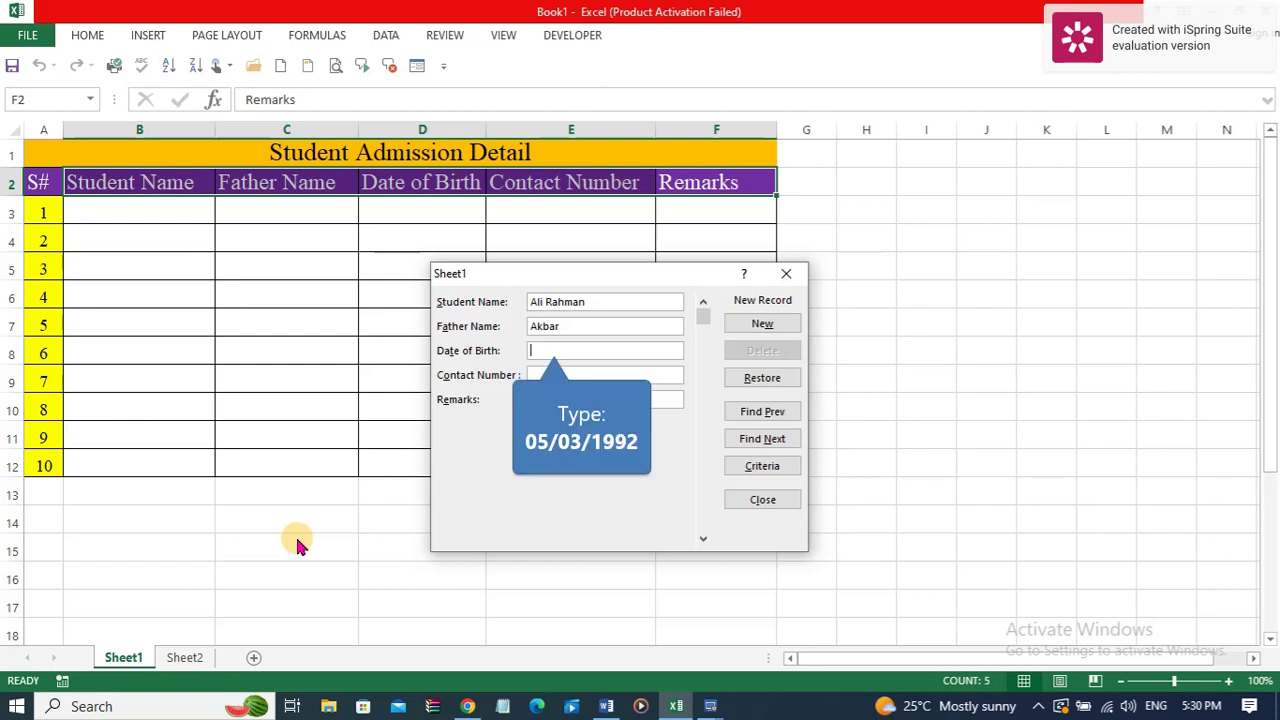
text(3/)
text(1992)
key(Tab)
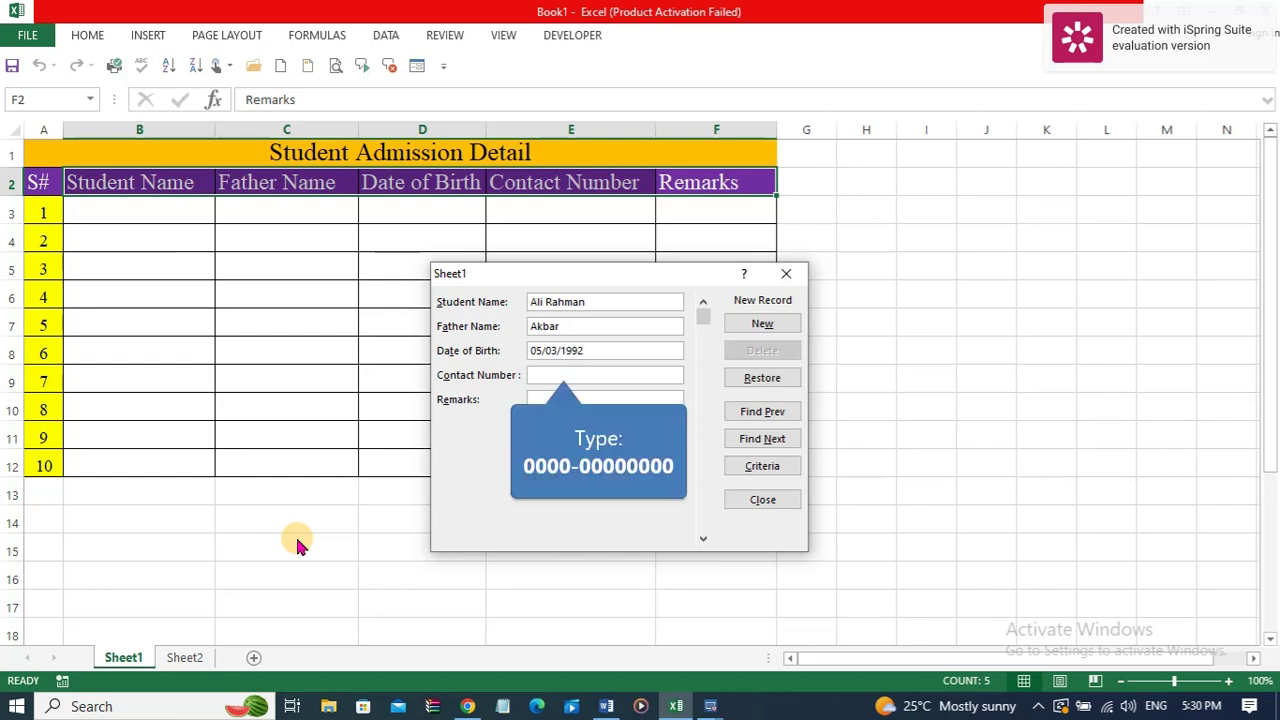
text(0000-0)
text(0000000)
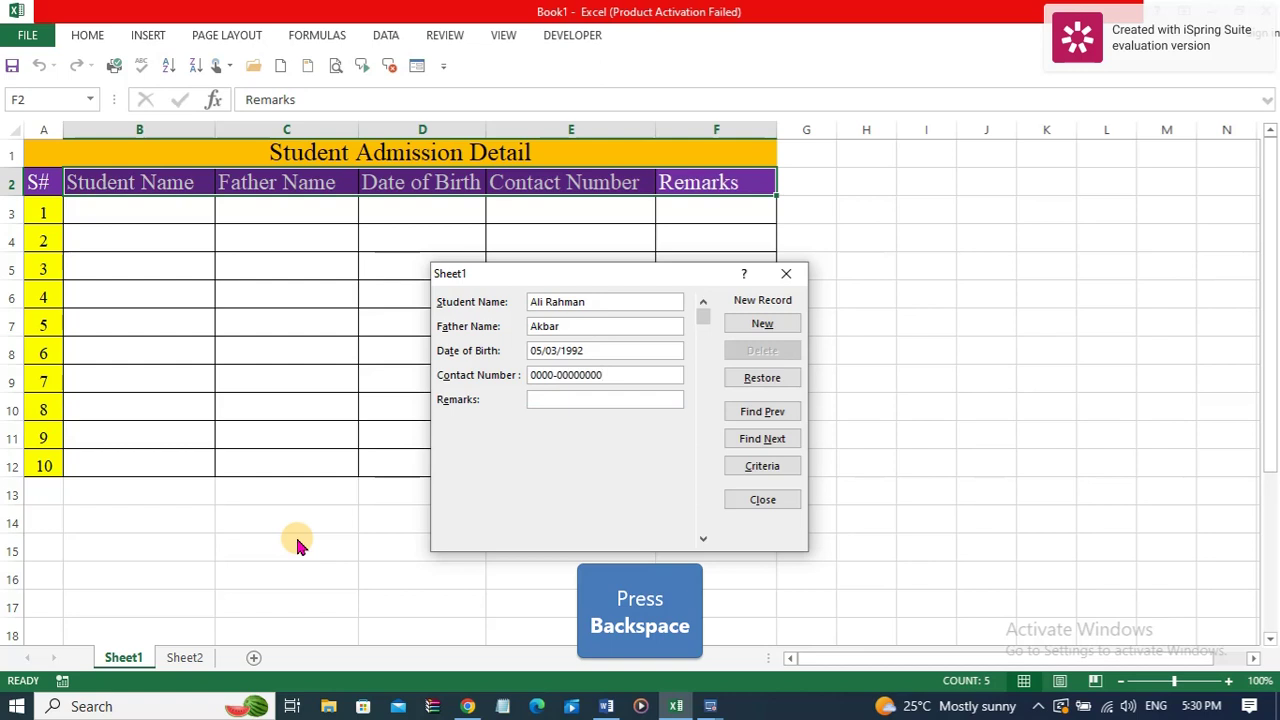
key(BackSpace)
key(Tab)
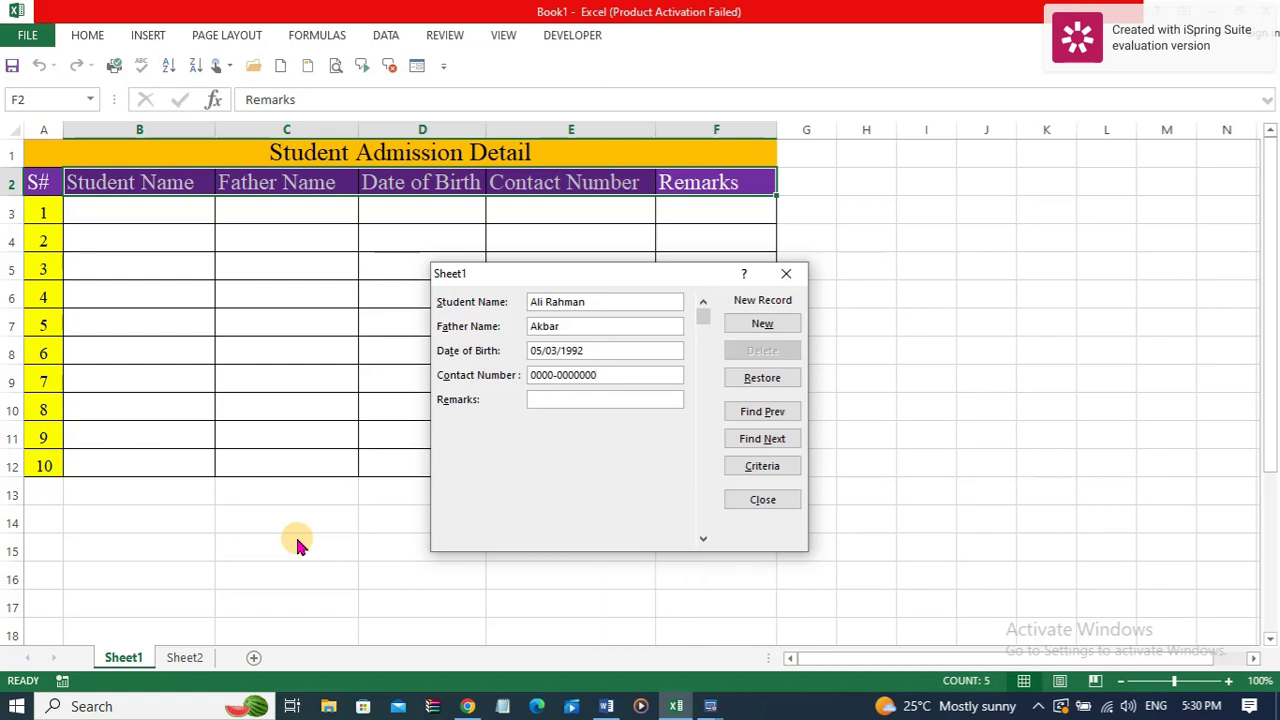
text(D)
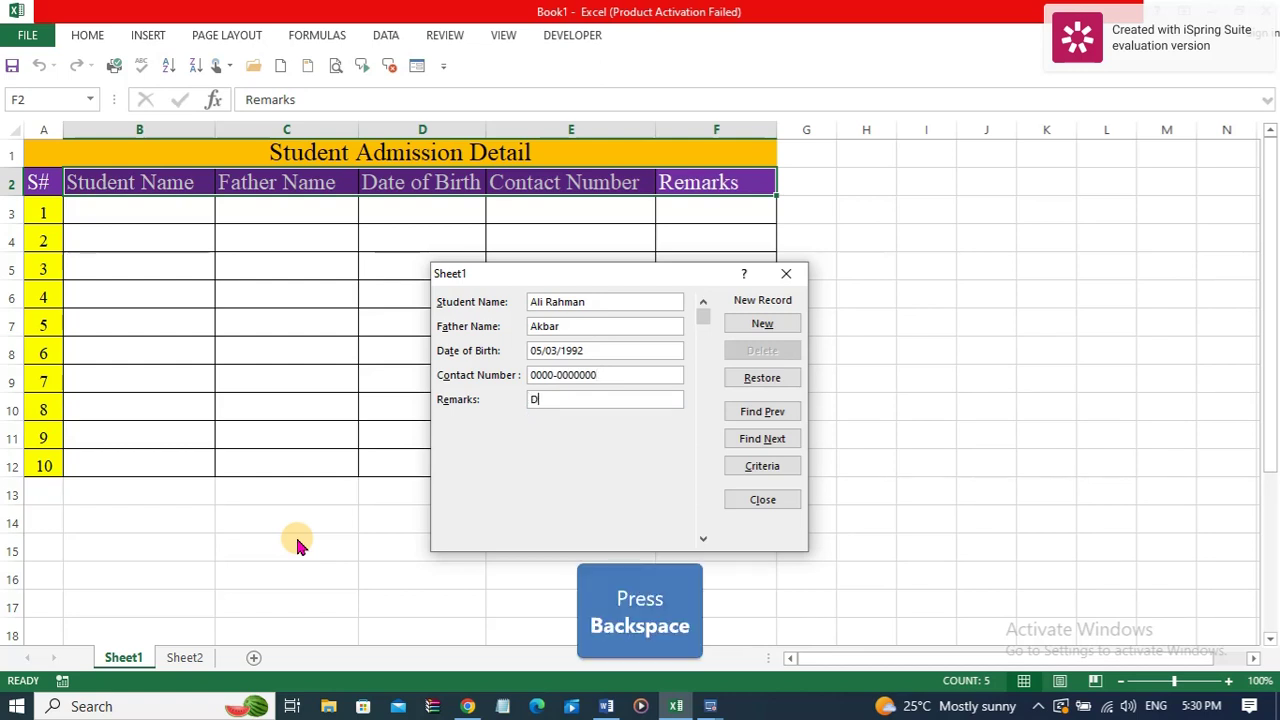
key(BackSpace)
text(Stu)
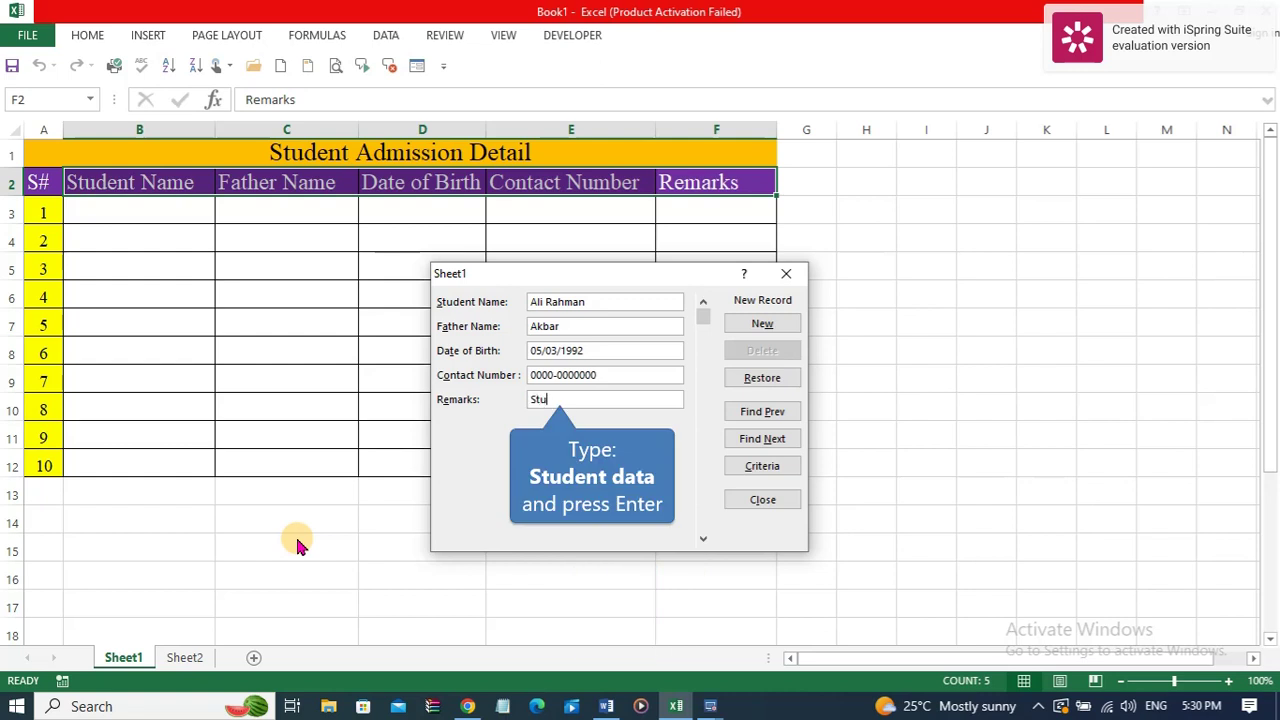
text(dent data)
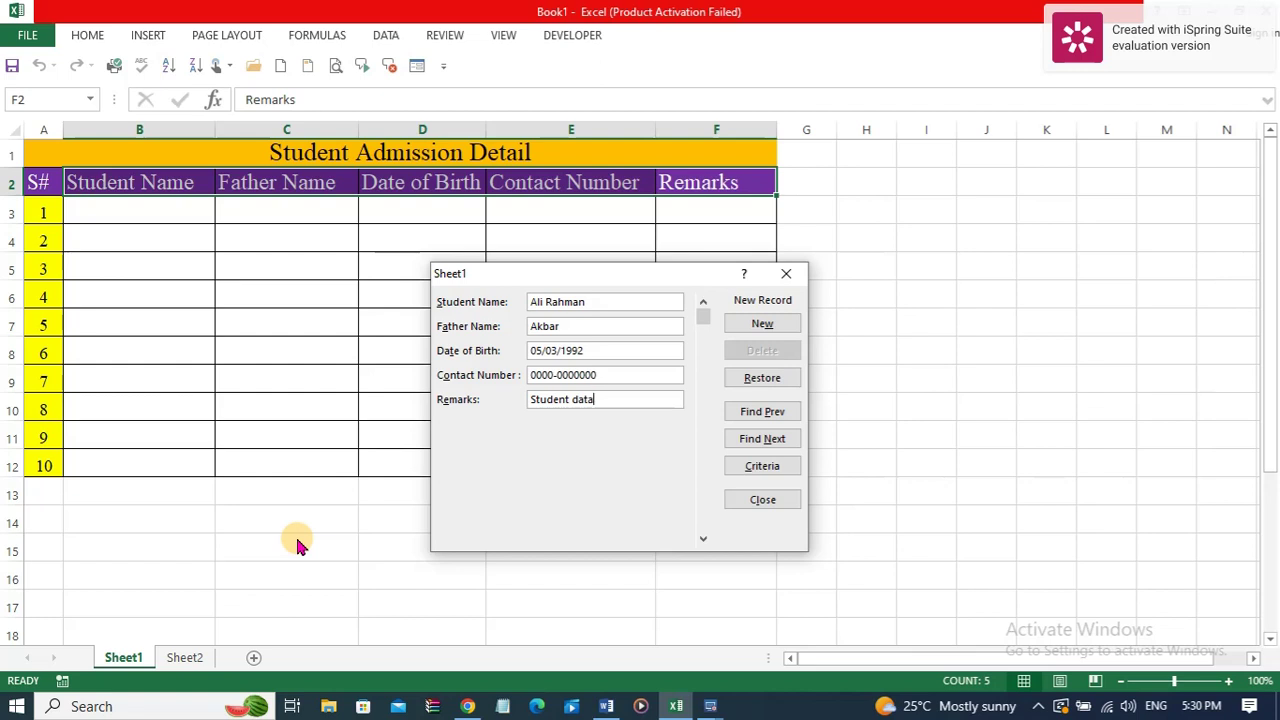
key(Return)
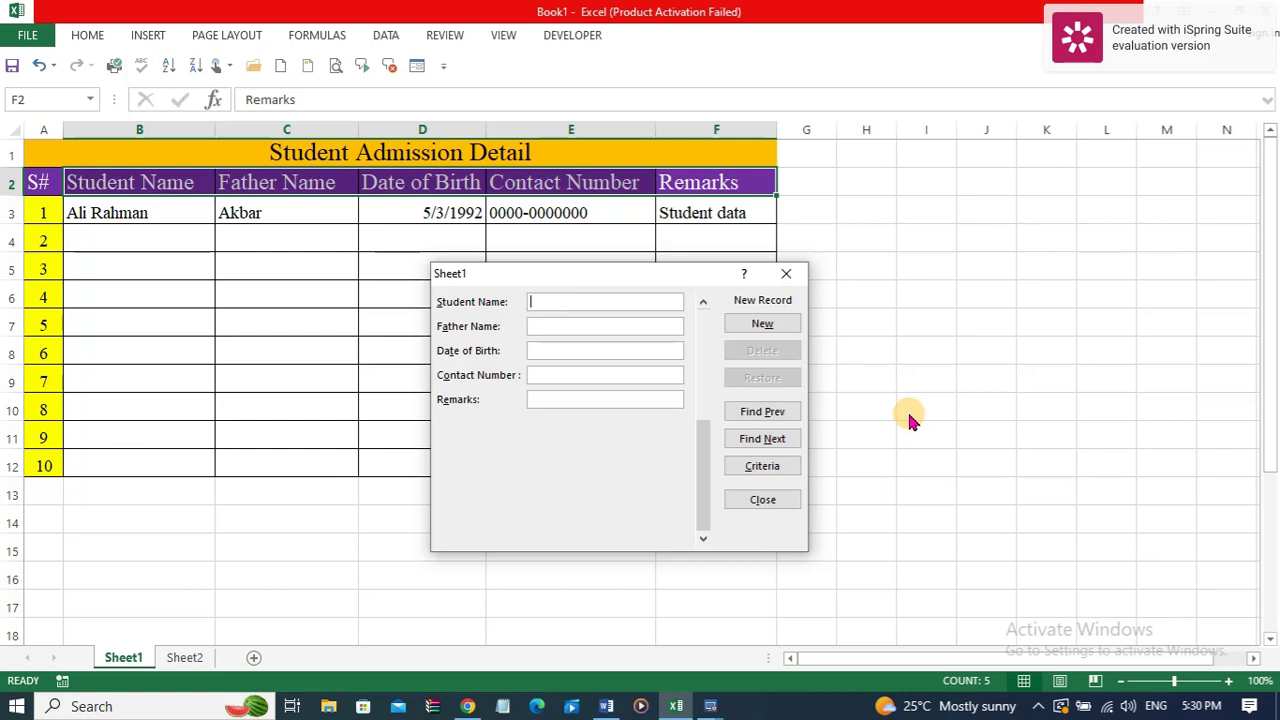
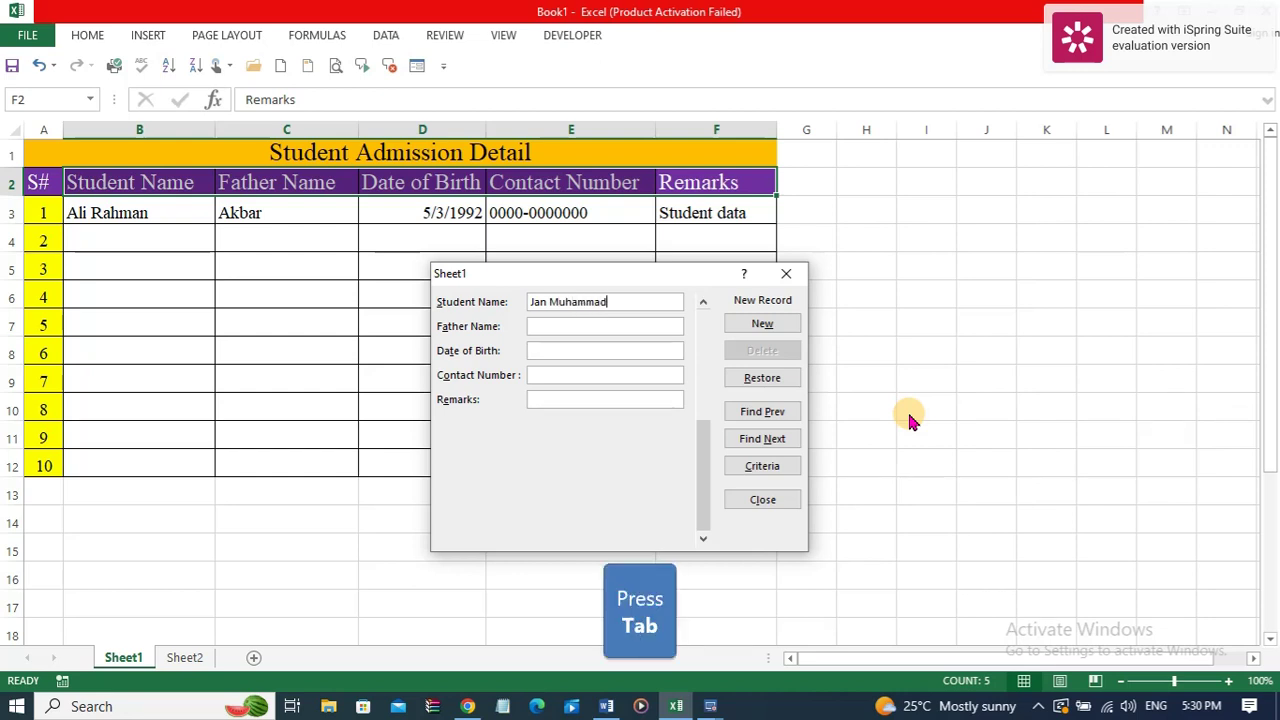
- Enter the second student's names, birth date 1/2/2008, contact number and remarks 'Student Data', and save
key(Tab)
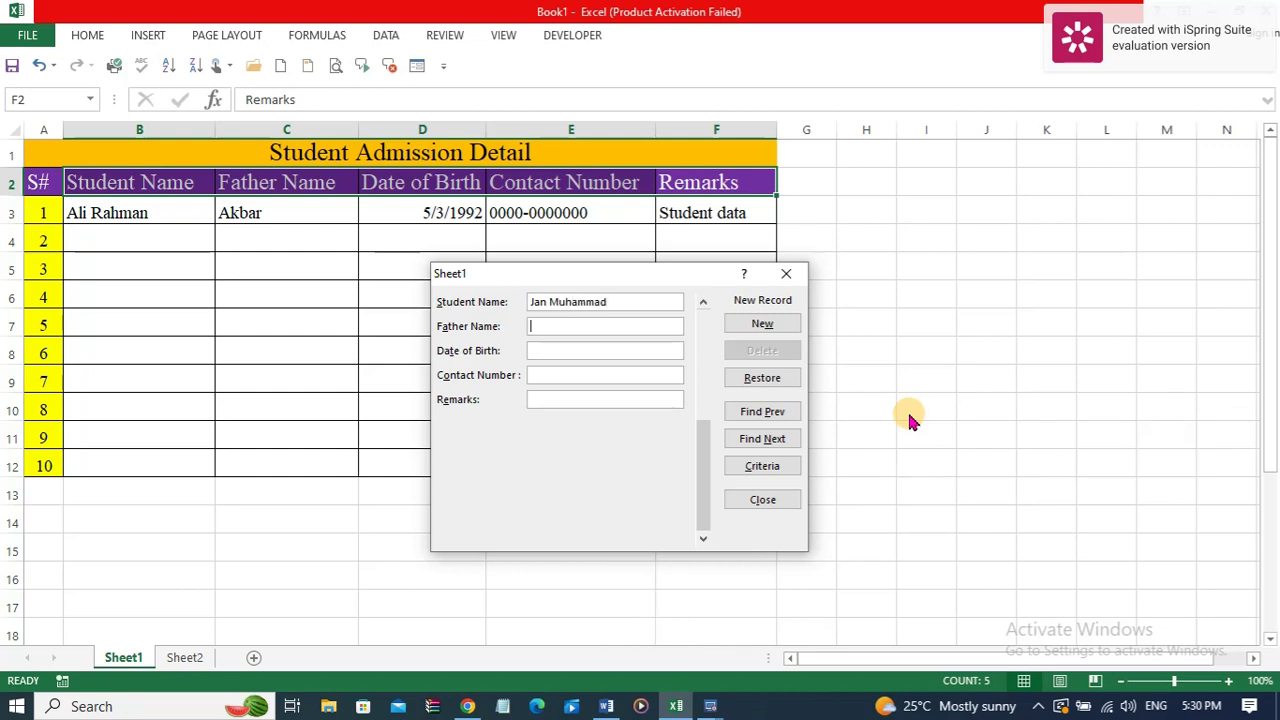
key(Tab)
text(01/02/2)
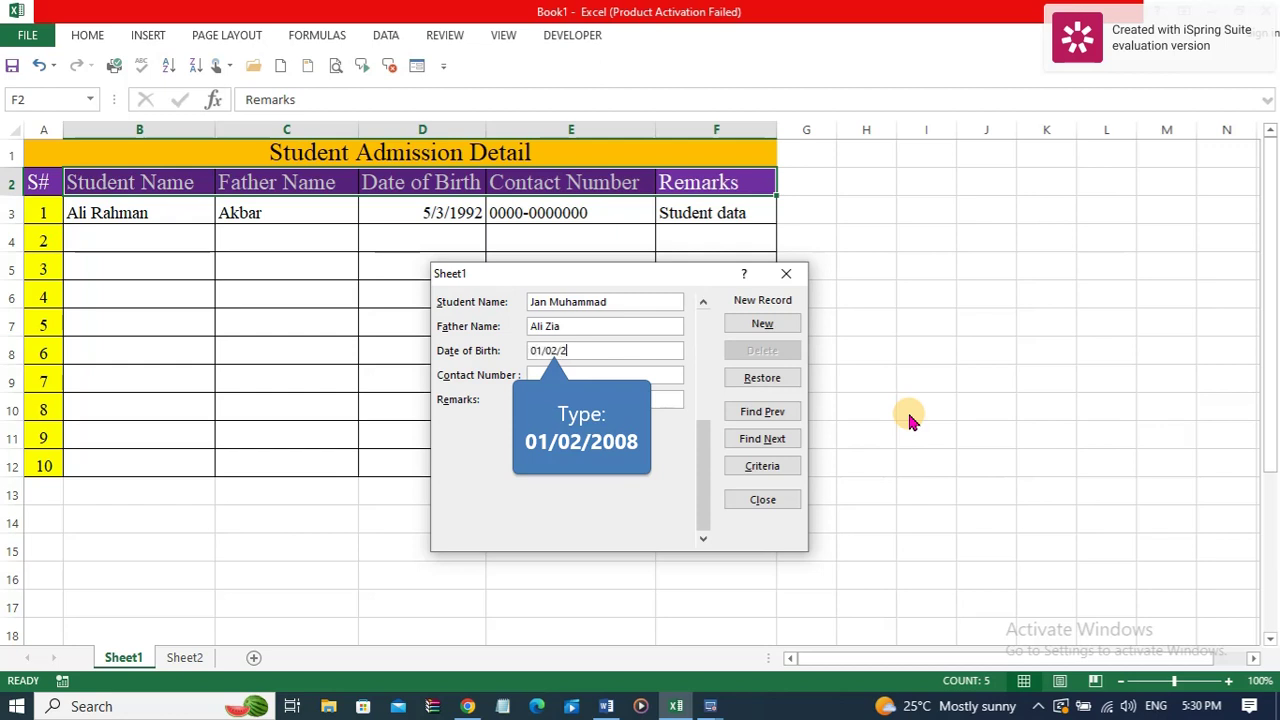
text(008)
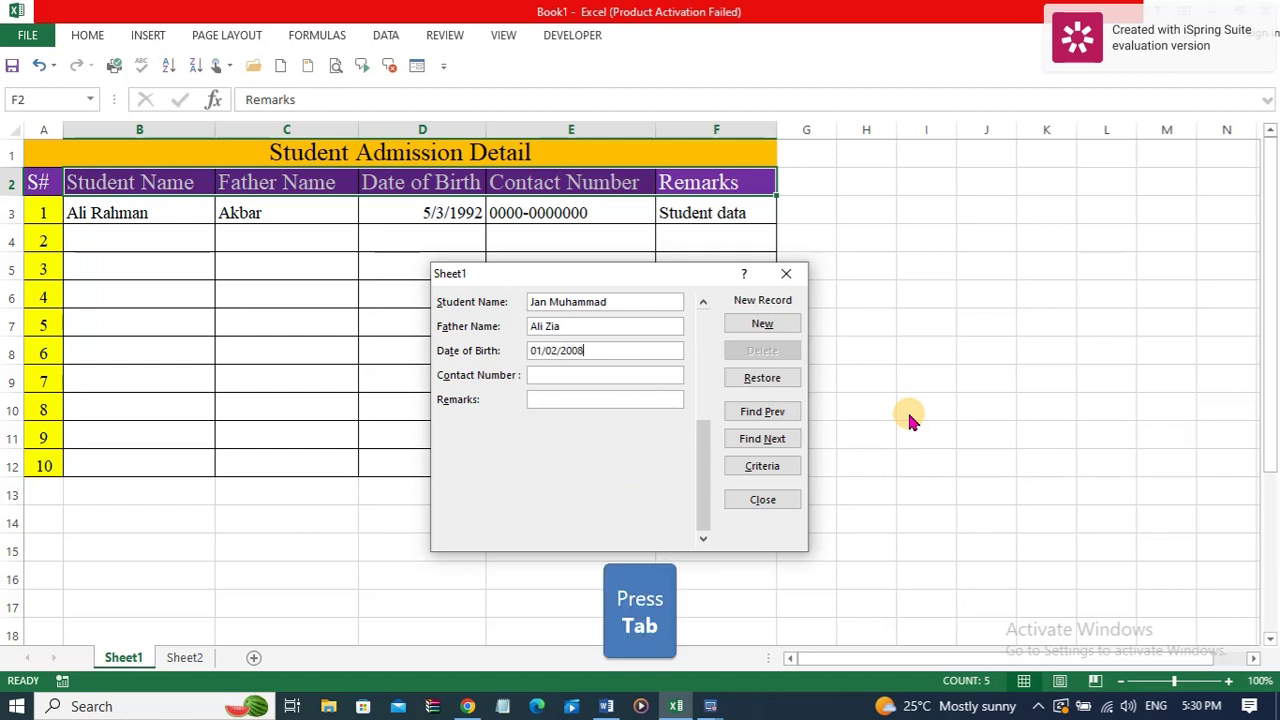
key(Tab)
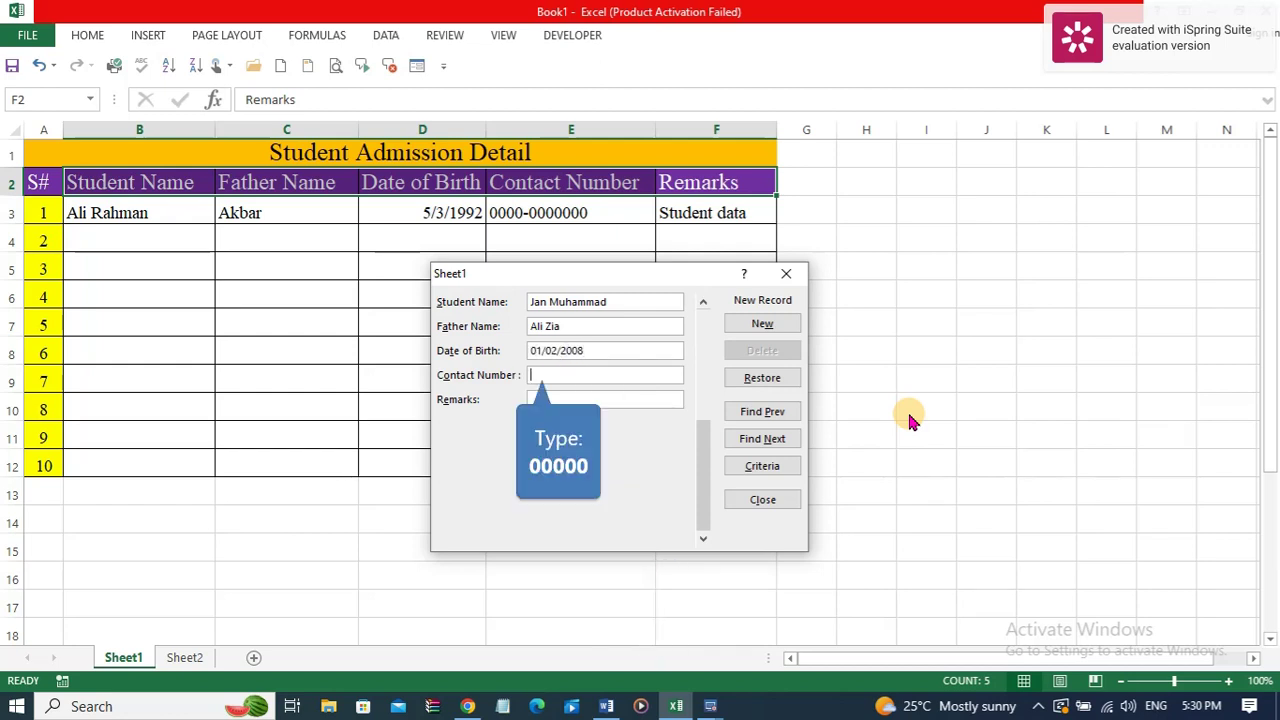
text(00000)
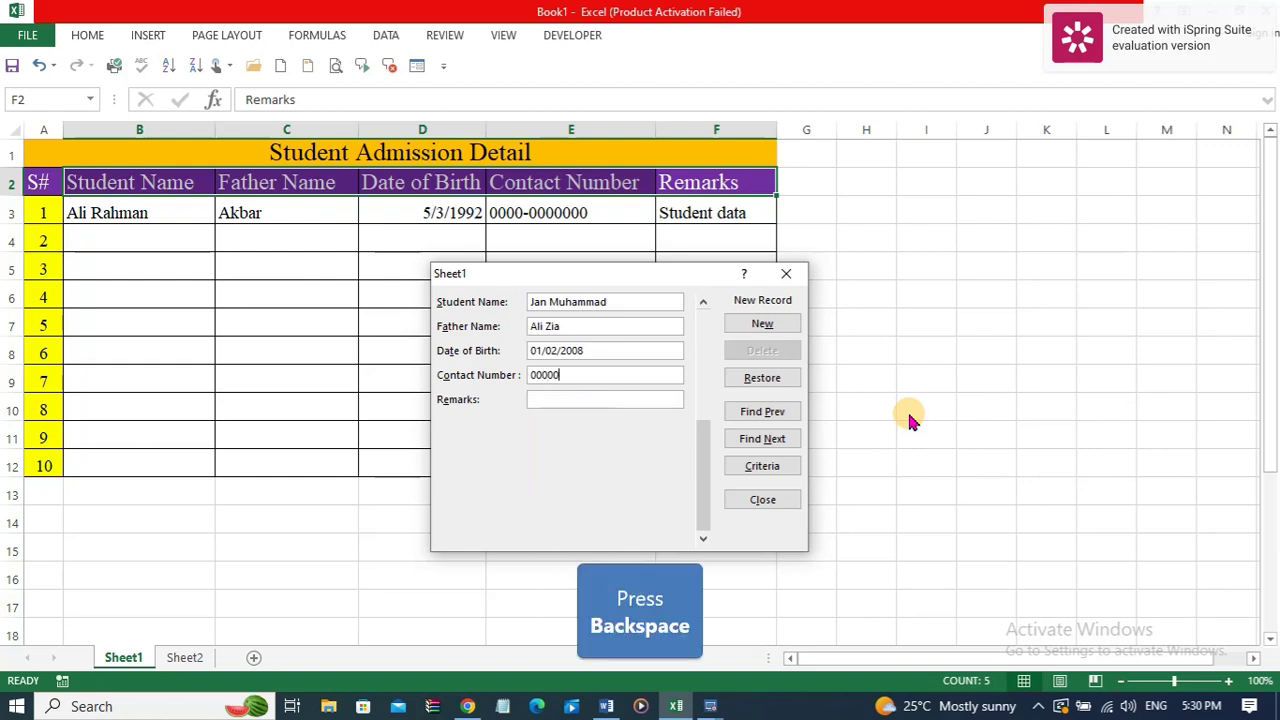
key(BackSpace)
text(000)
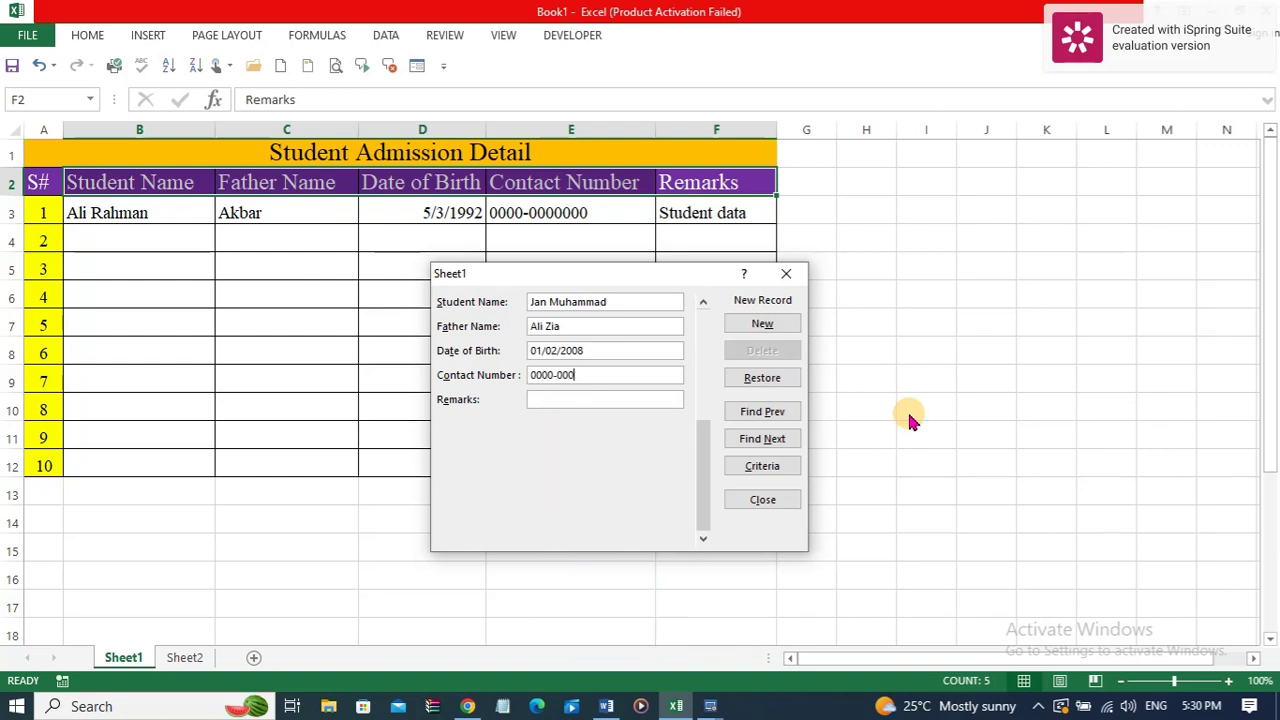
text(0000)
key(Tab)
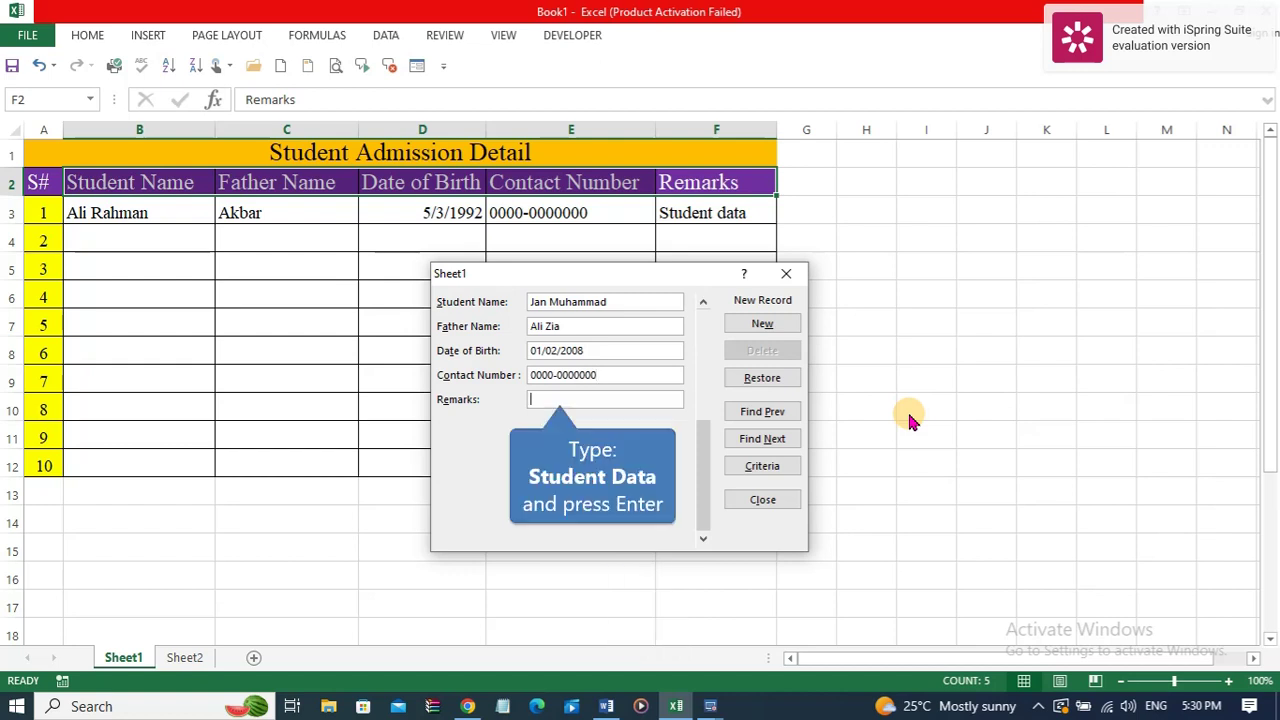
text(Stu)
text(dent Da)
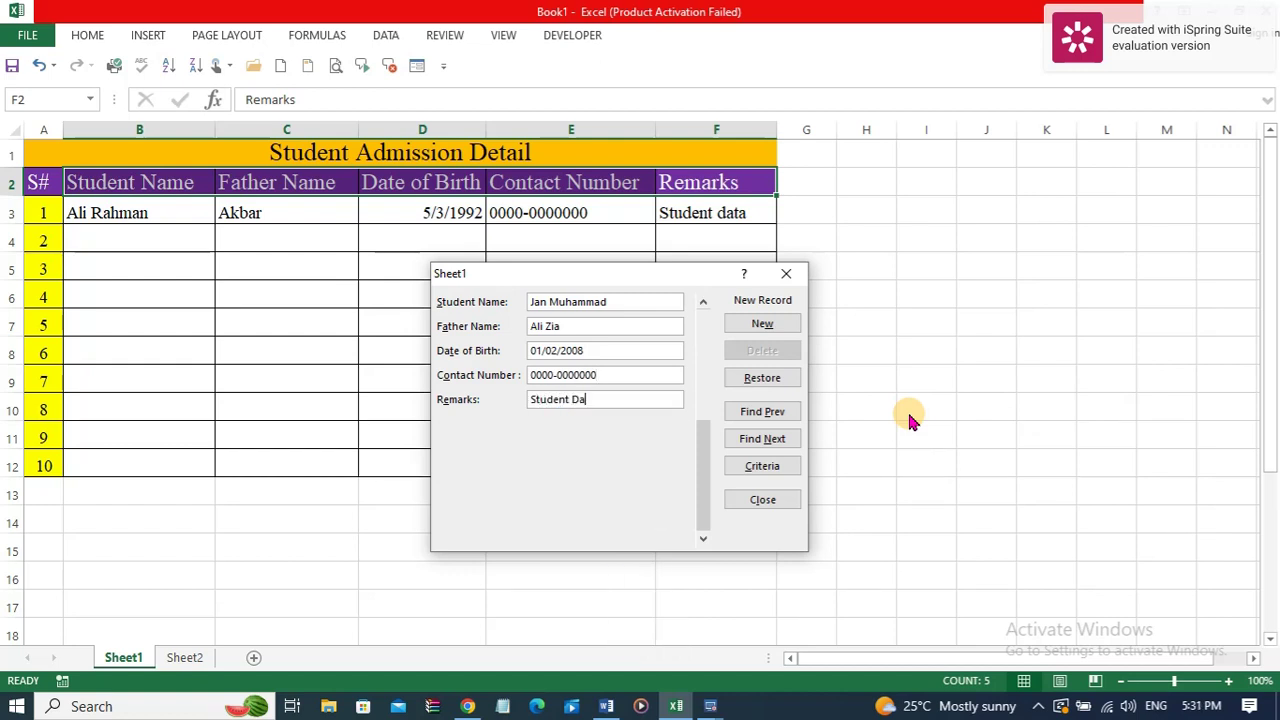
text(ta)
key(Return)
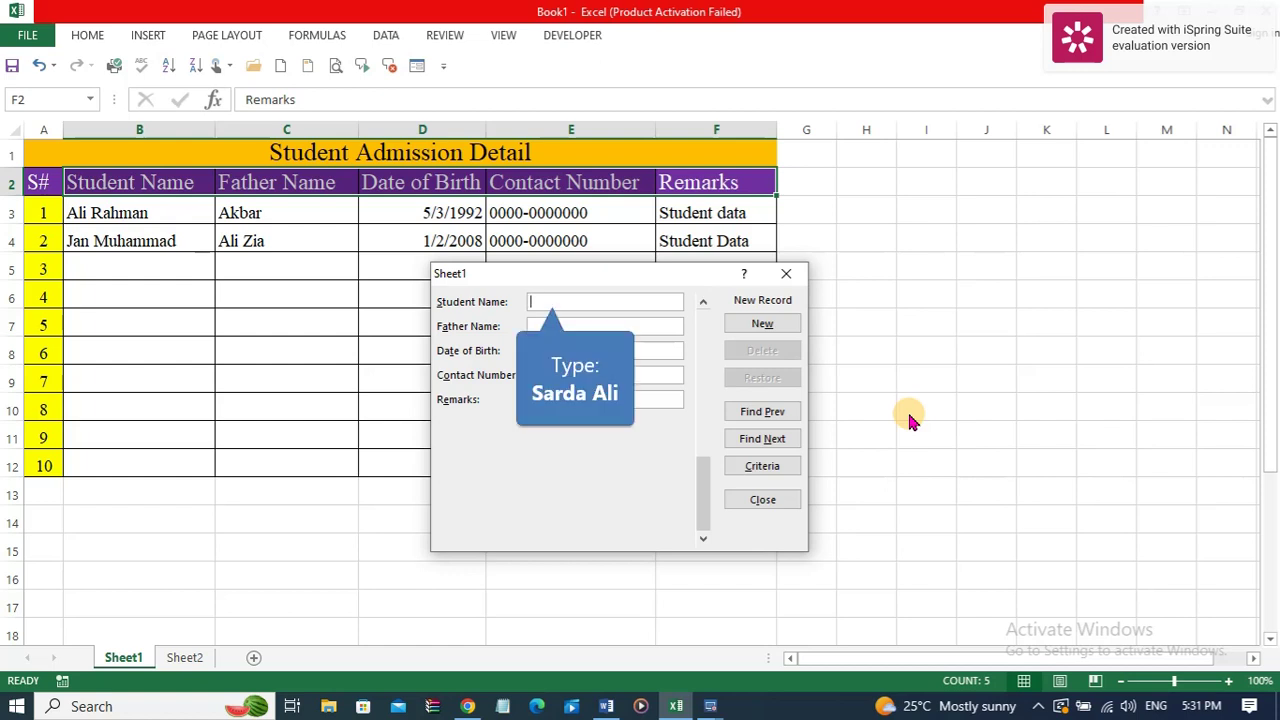
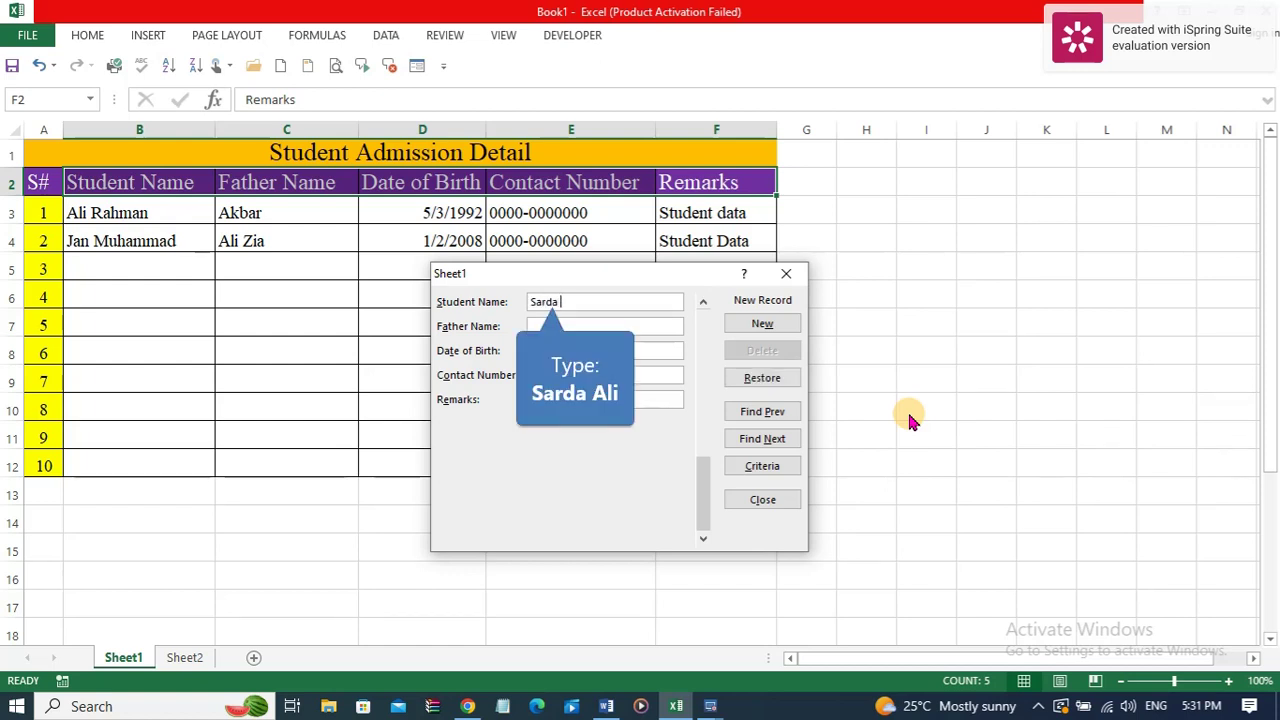
- Add the third student's record: name, father's name, birth date 01/03/1993, contact number and remarks 'Student data'
key(Tab)
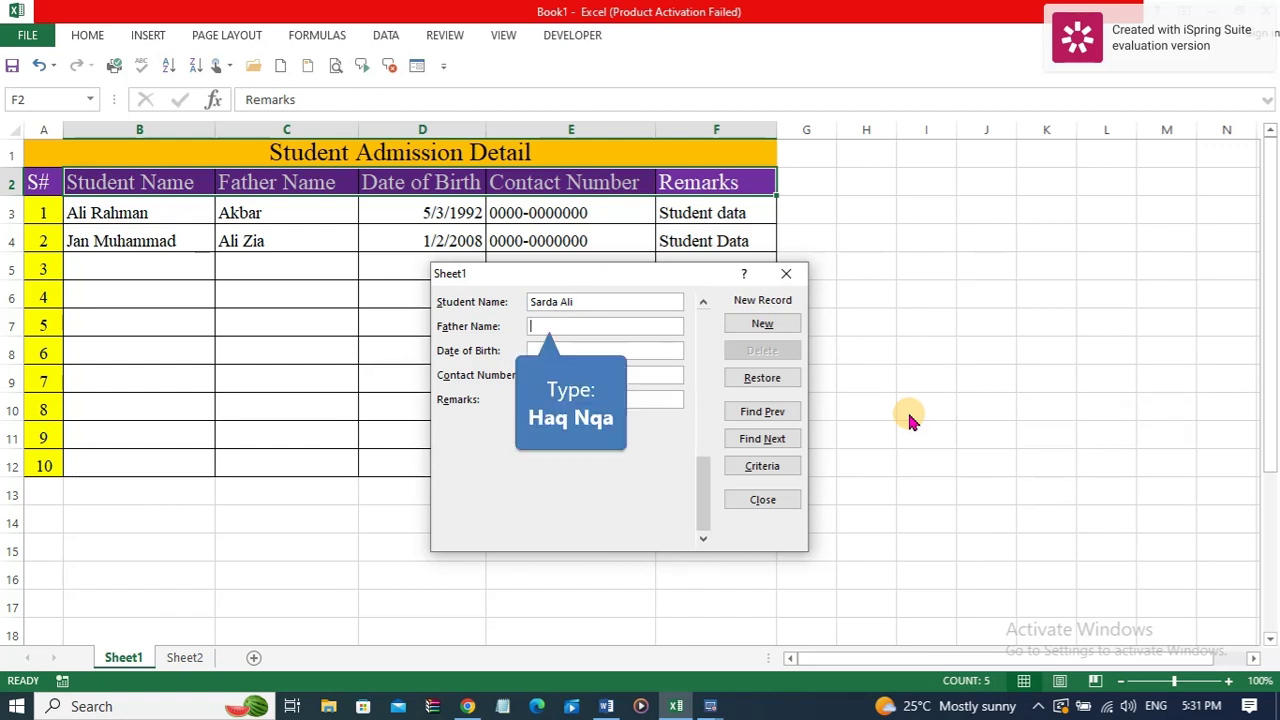
text(Ha)
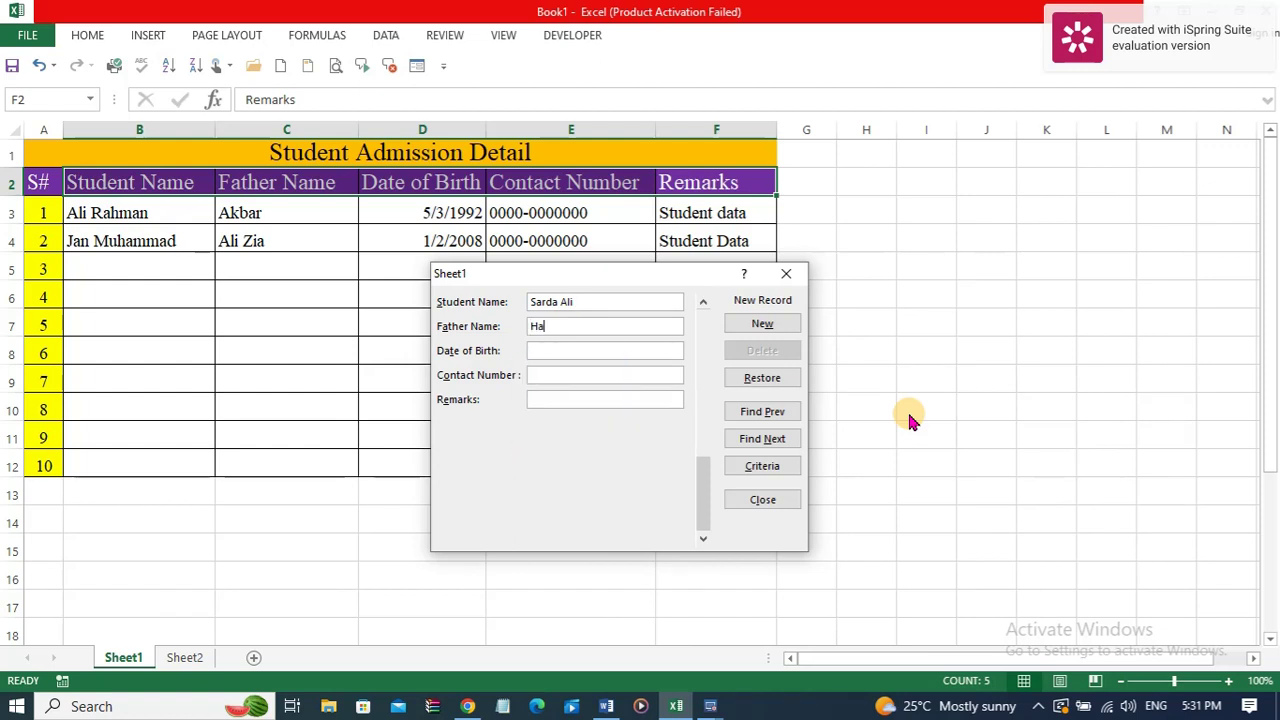
text(Nqa)
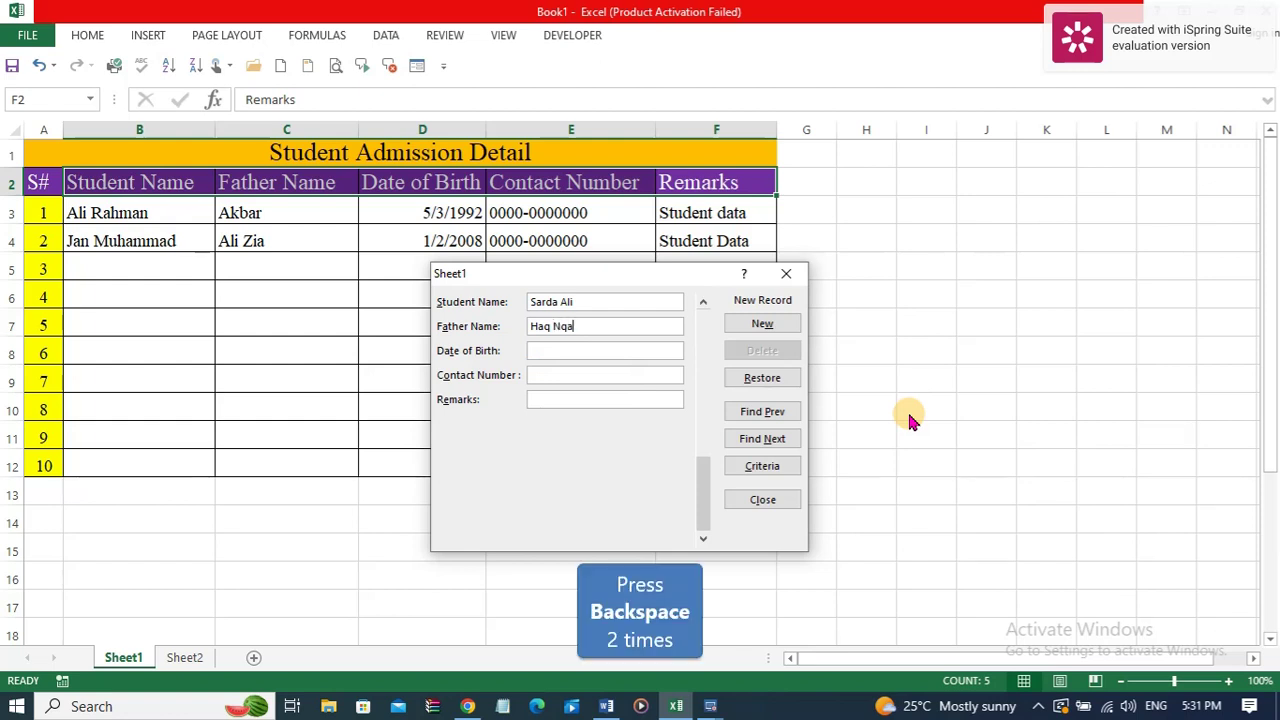
key(BackSpace)
text(waz)
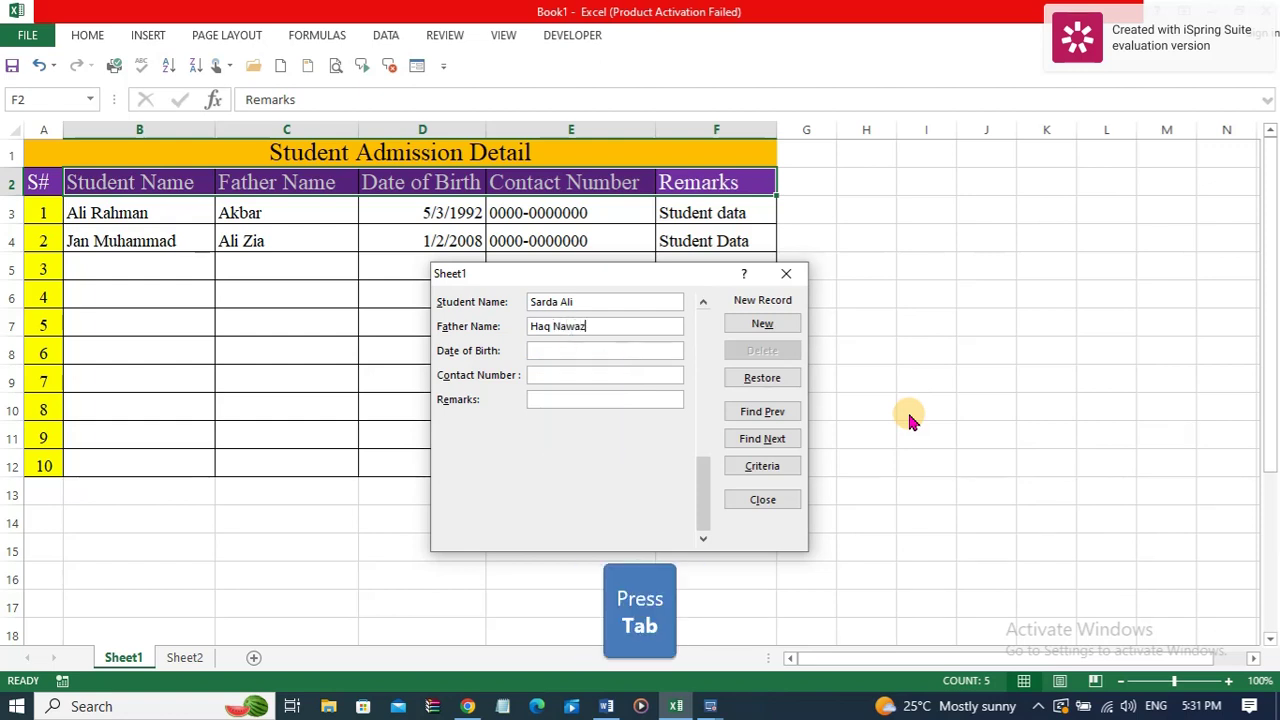
key(Tab)
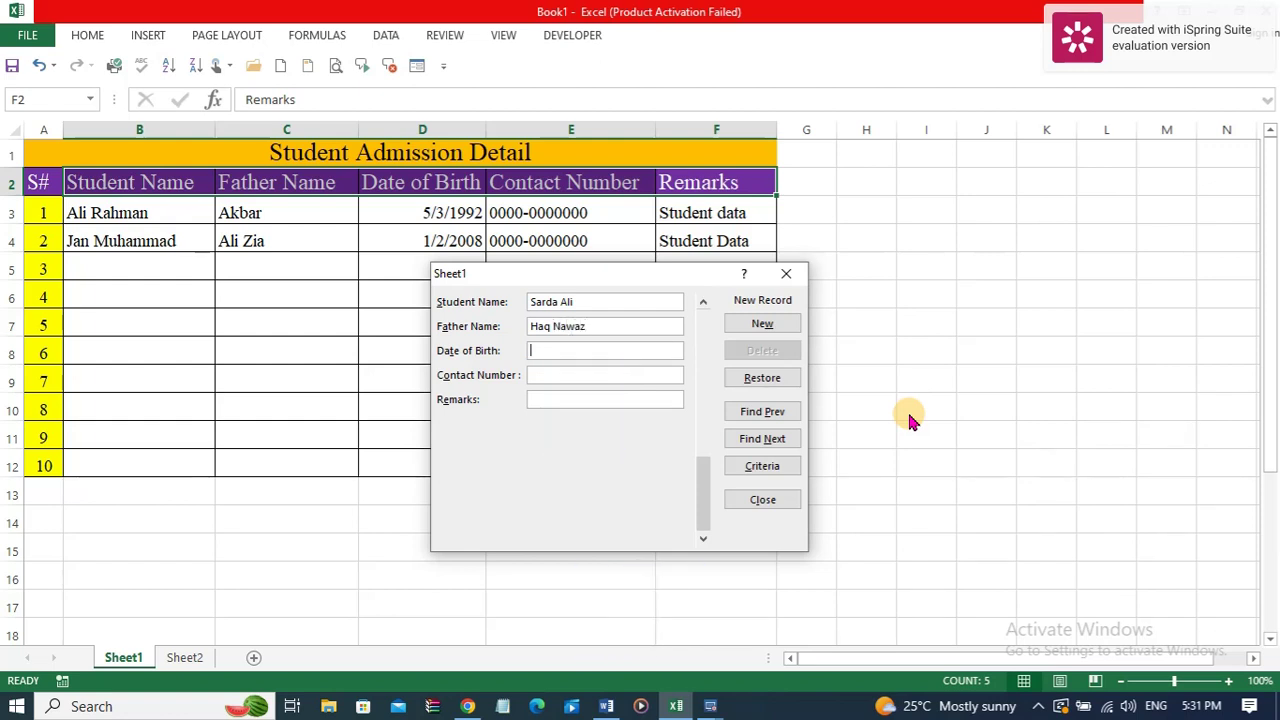
text(01/)
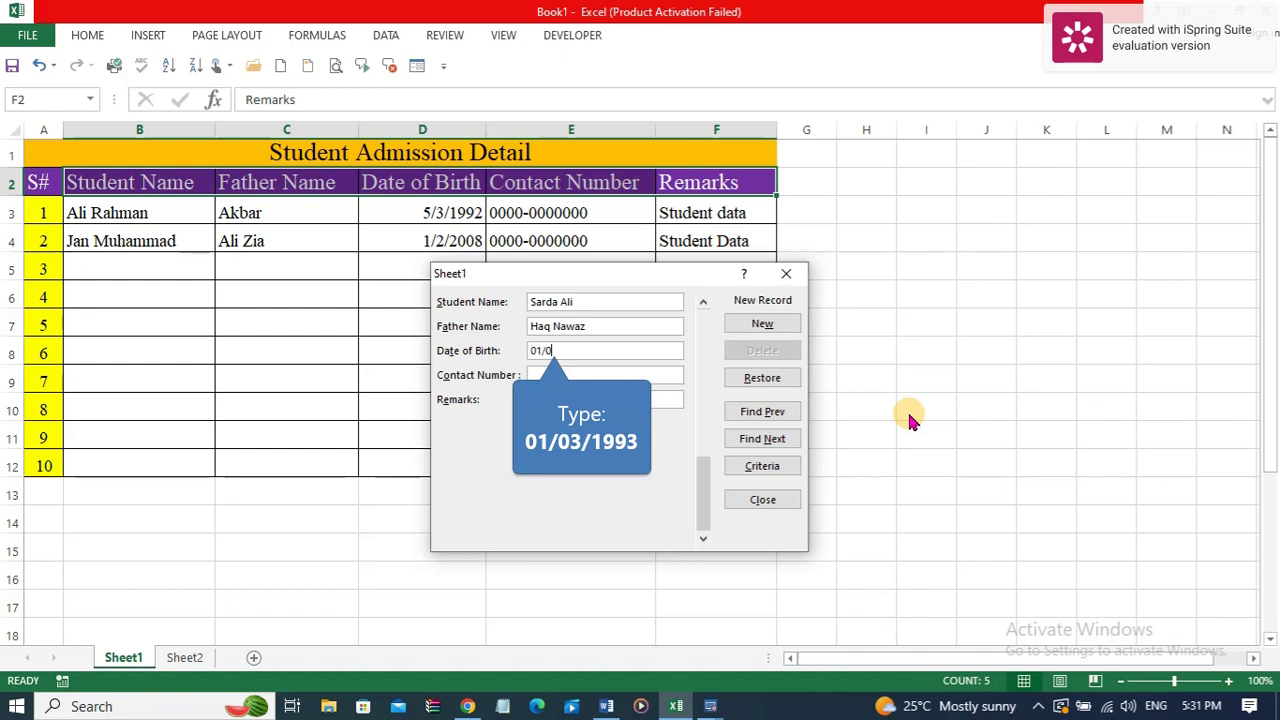
text(03/199)
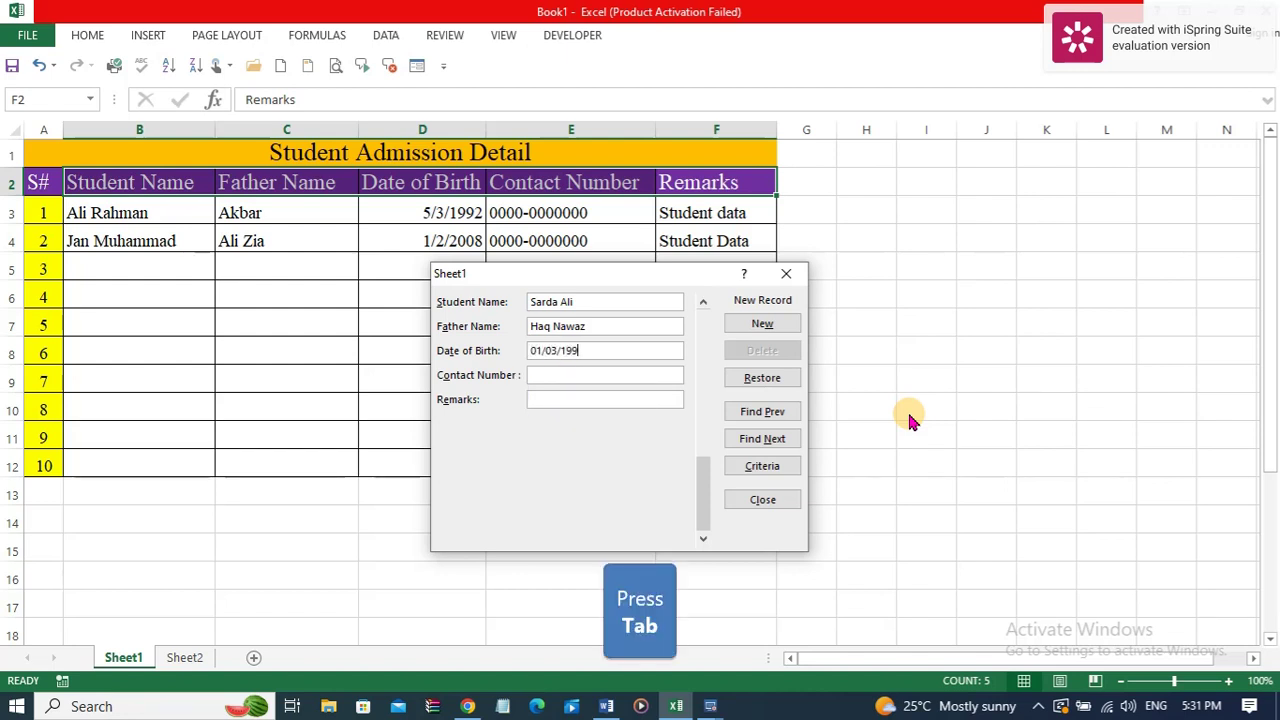
text(3)
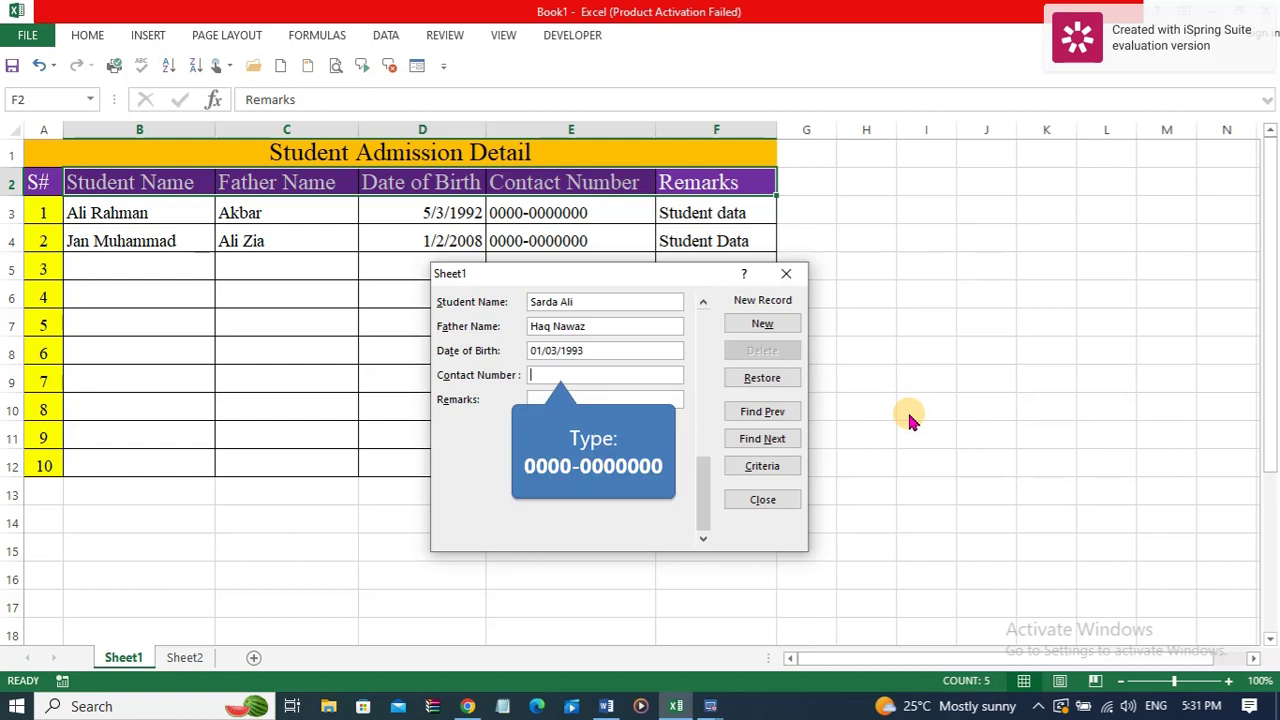
text(0000)
text(-0000000)
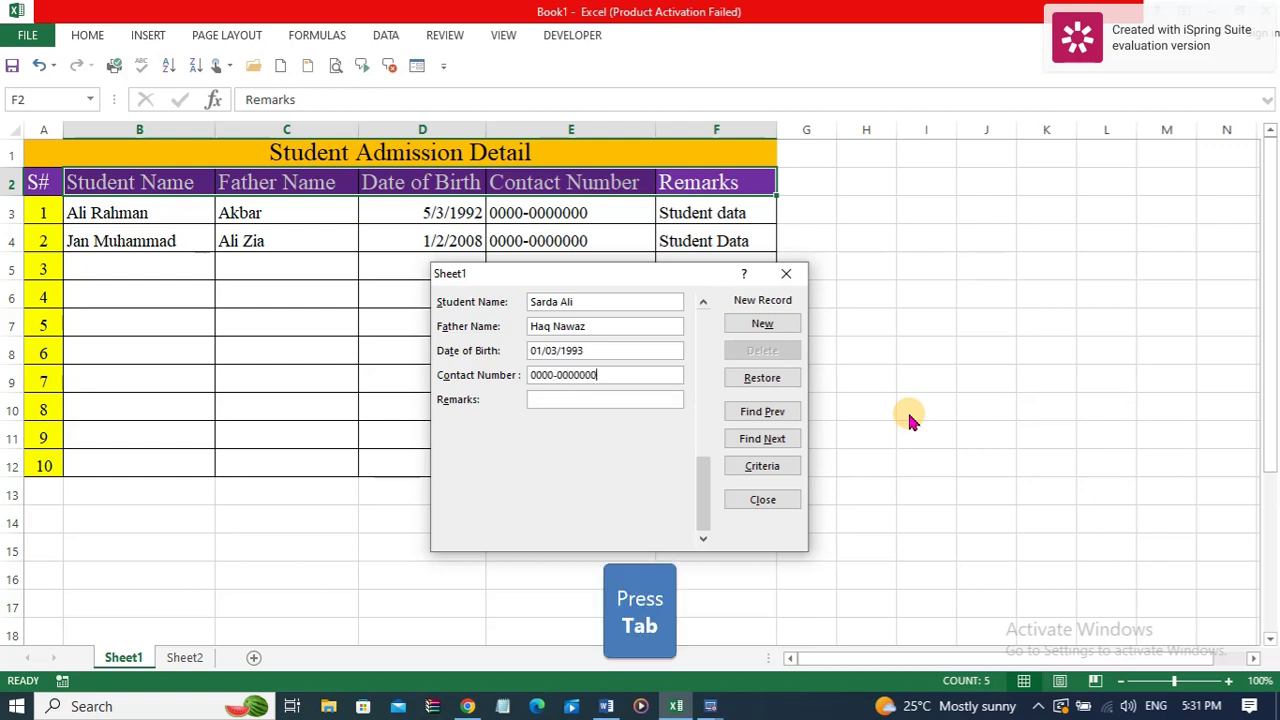
key(Tab)
text(St)
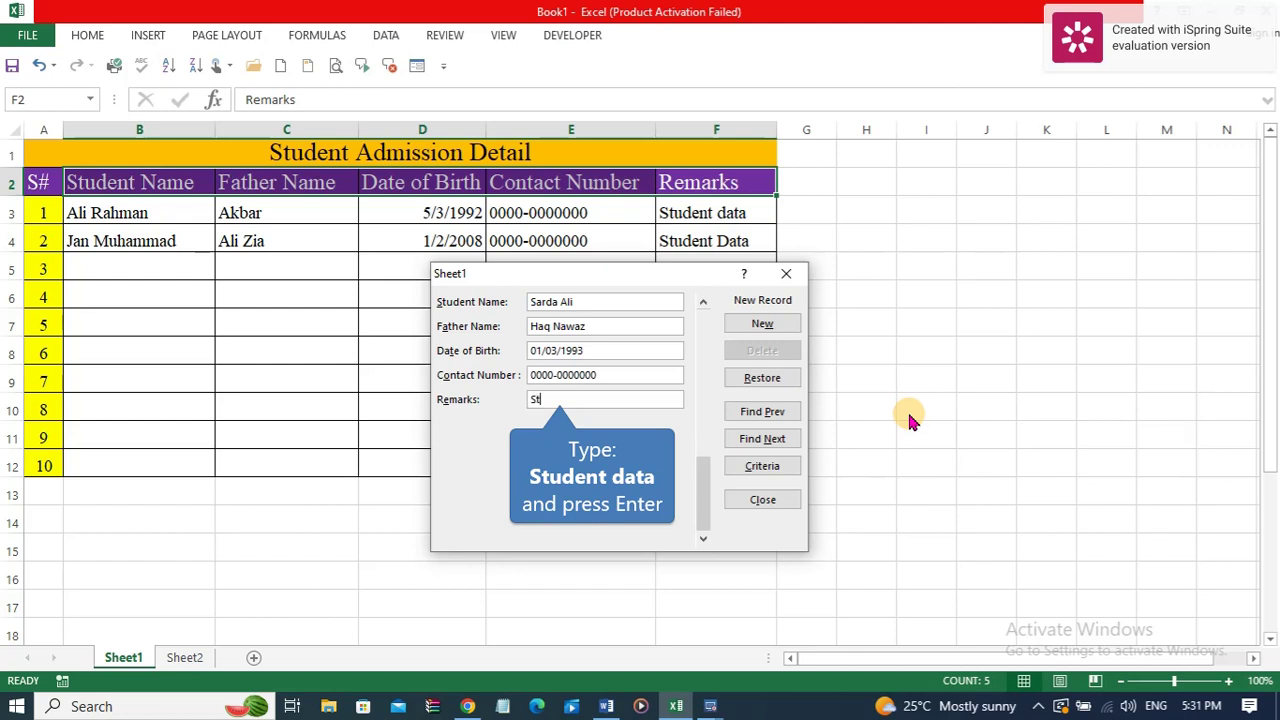
text(udent )
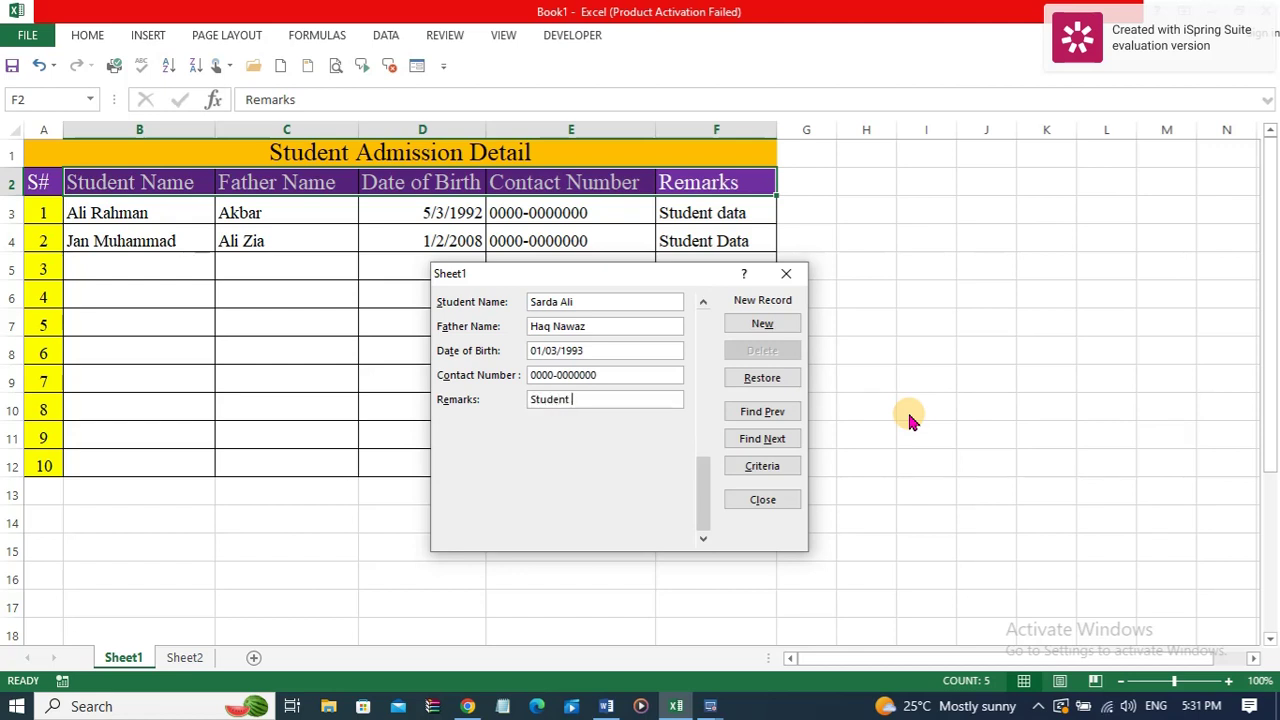
text(data)
key(Return)
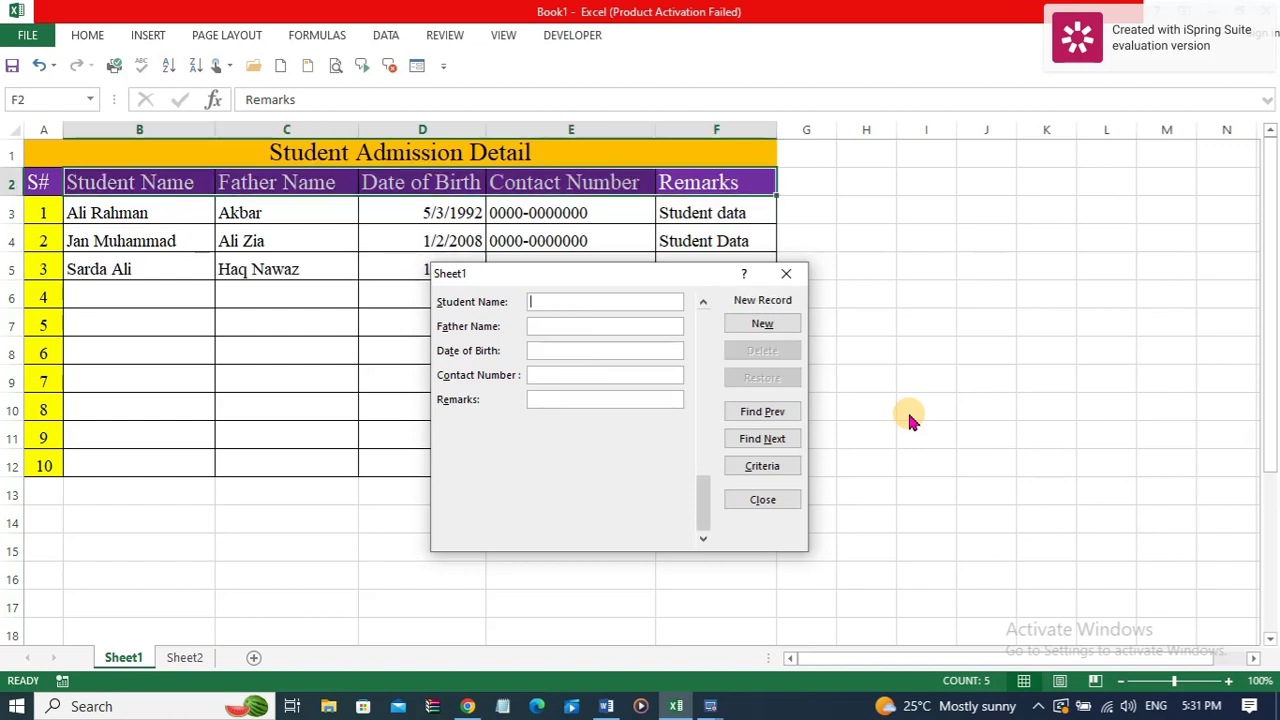
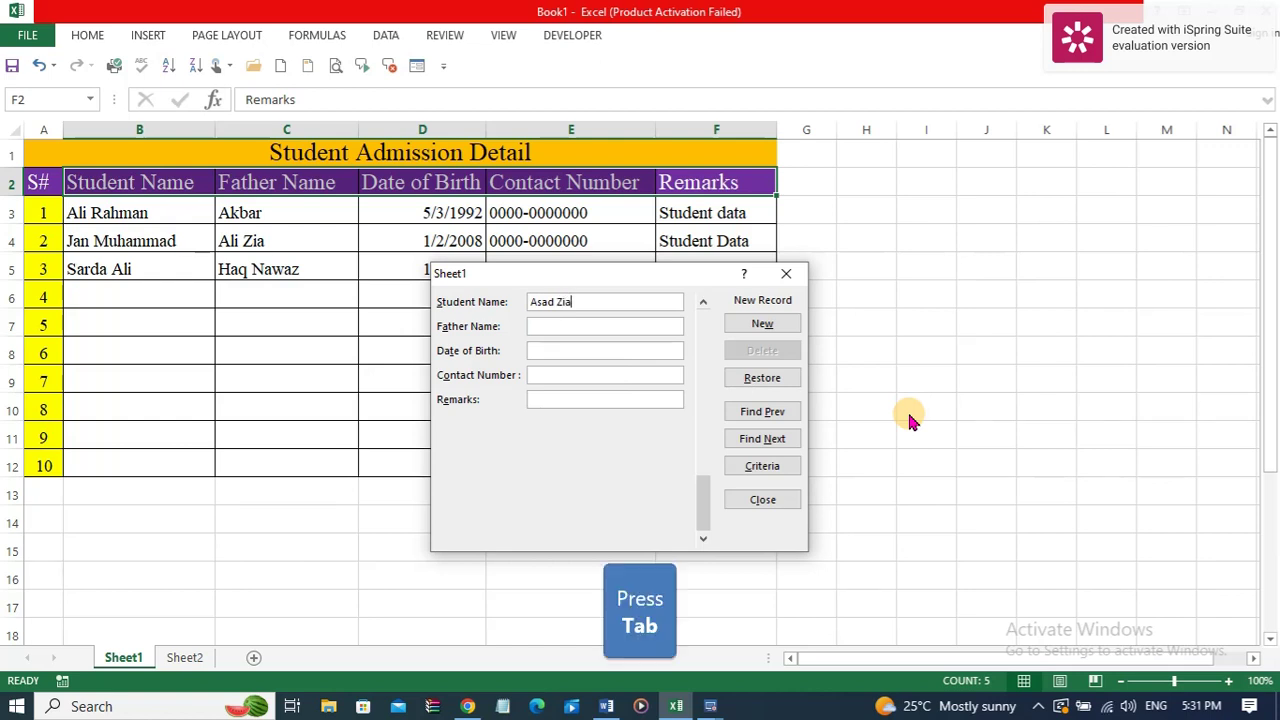
- Add the fourth student's record: name, father's name, birth date 01/02/2000, contact number and remarks 'Student Data'
key(Tab)
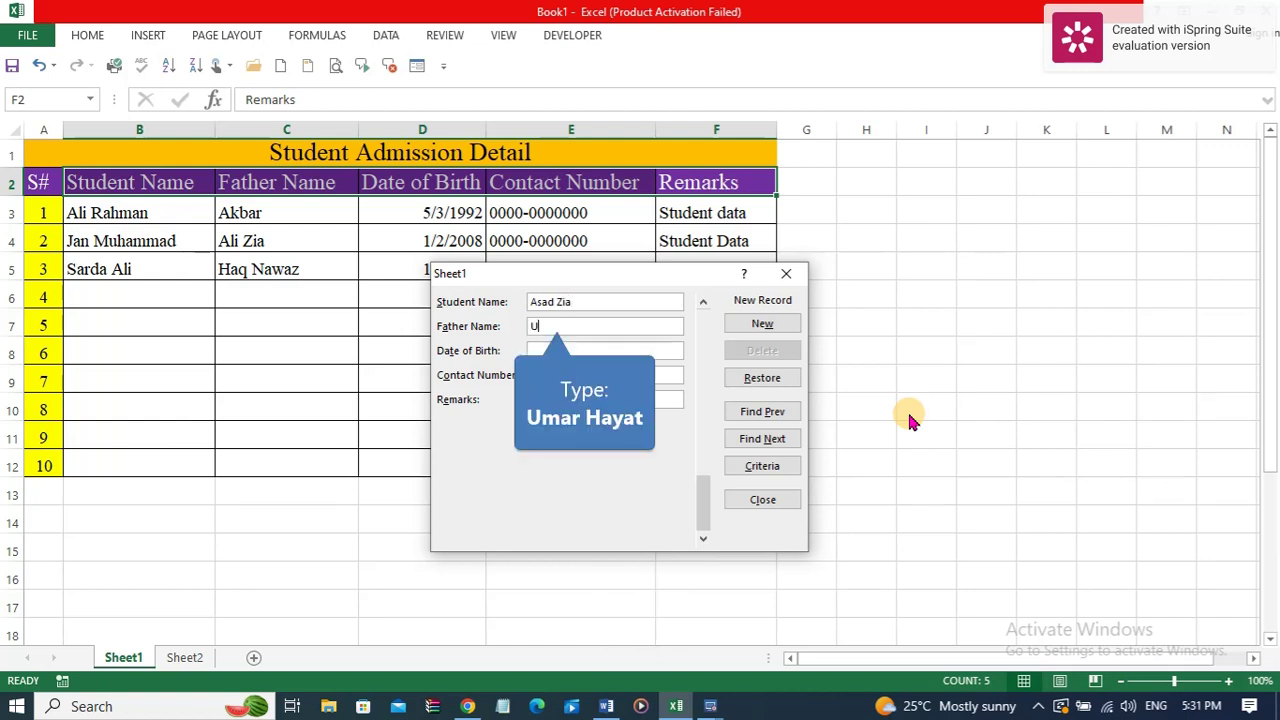
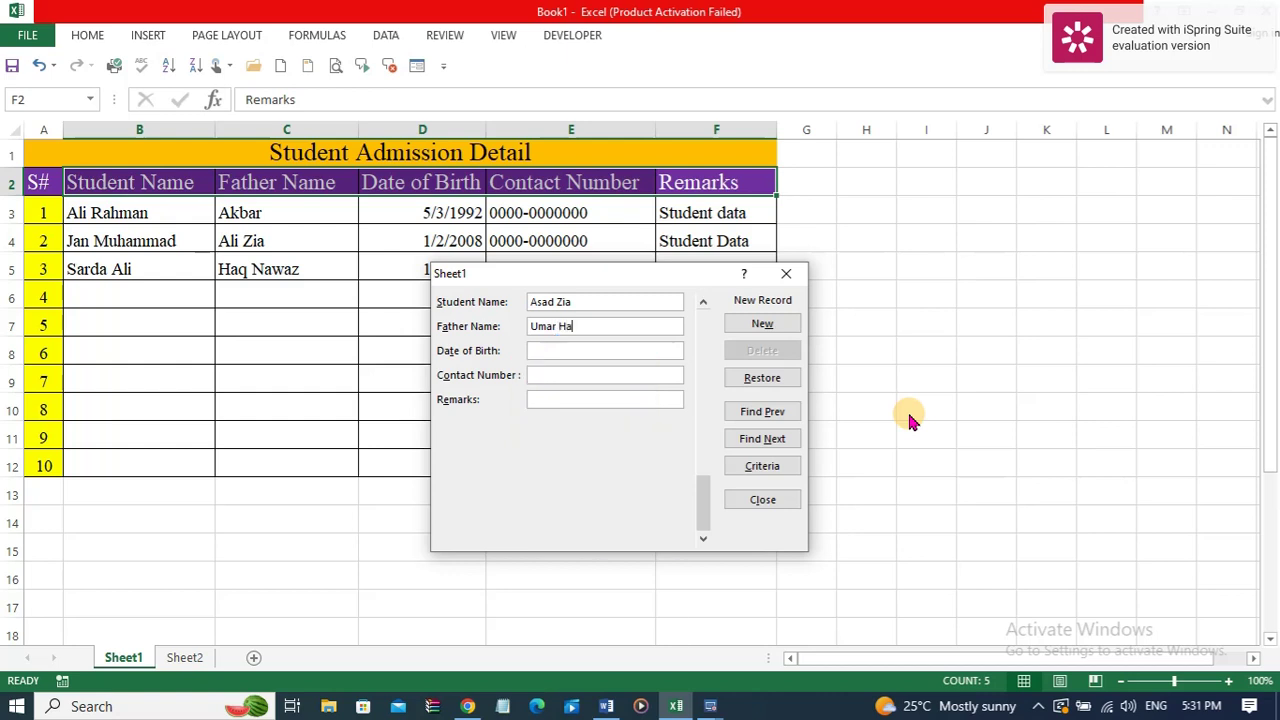
key(Tab)
text(01/)
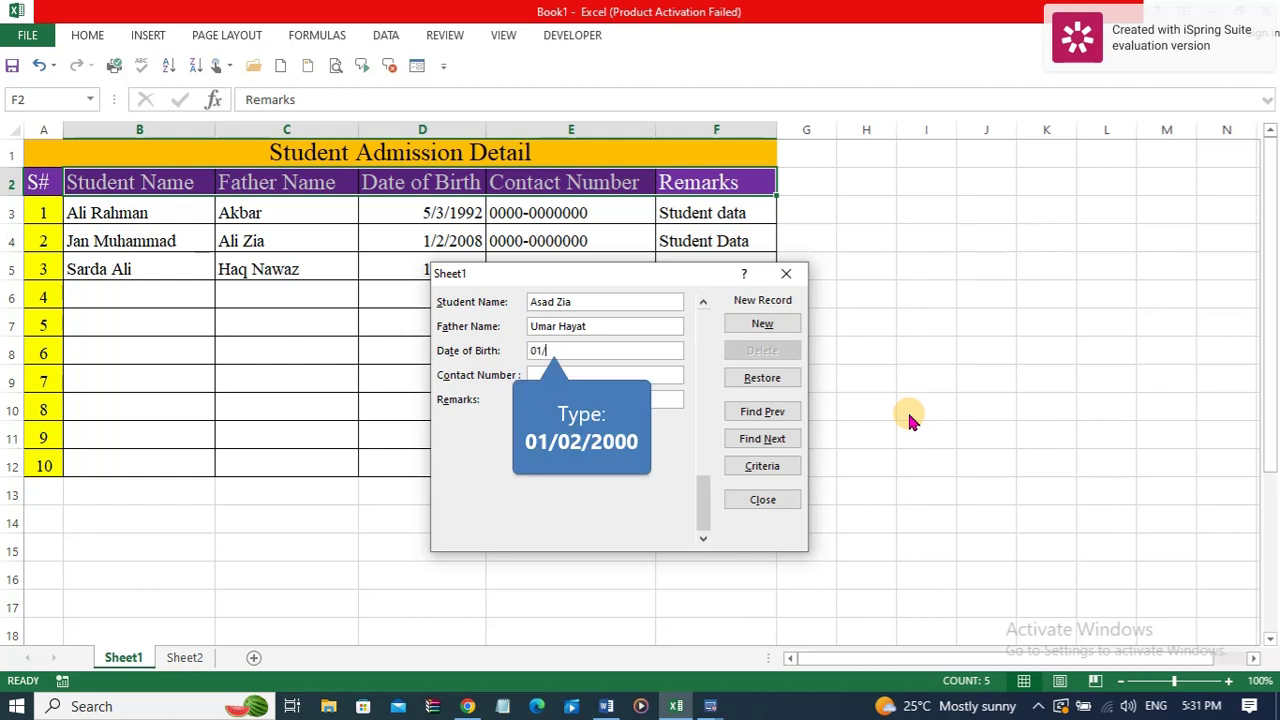
text(02/)
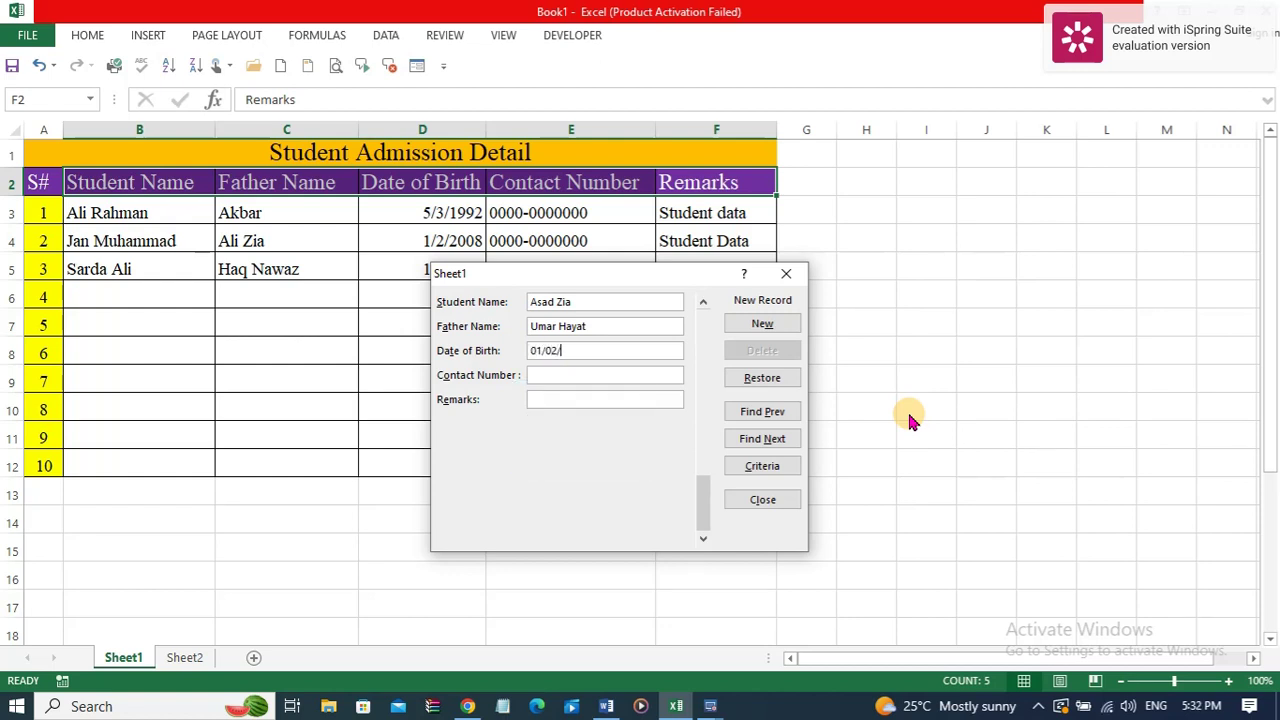
text(2000)
key(Tab)
text(00)
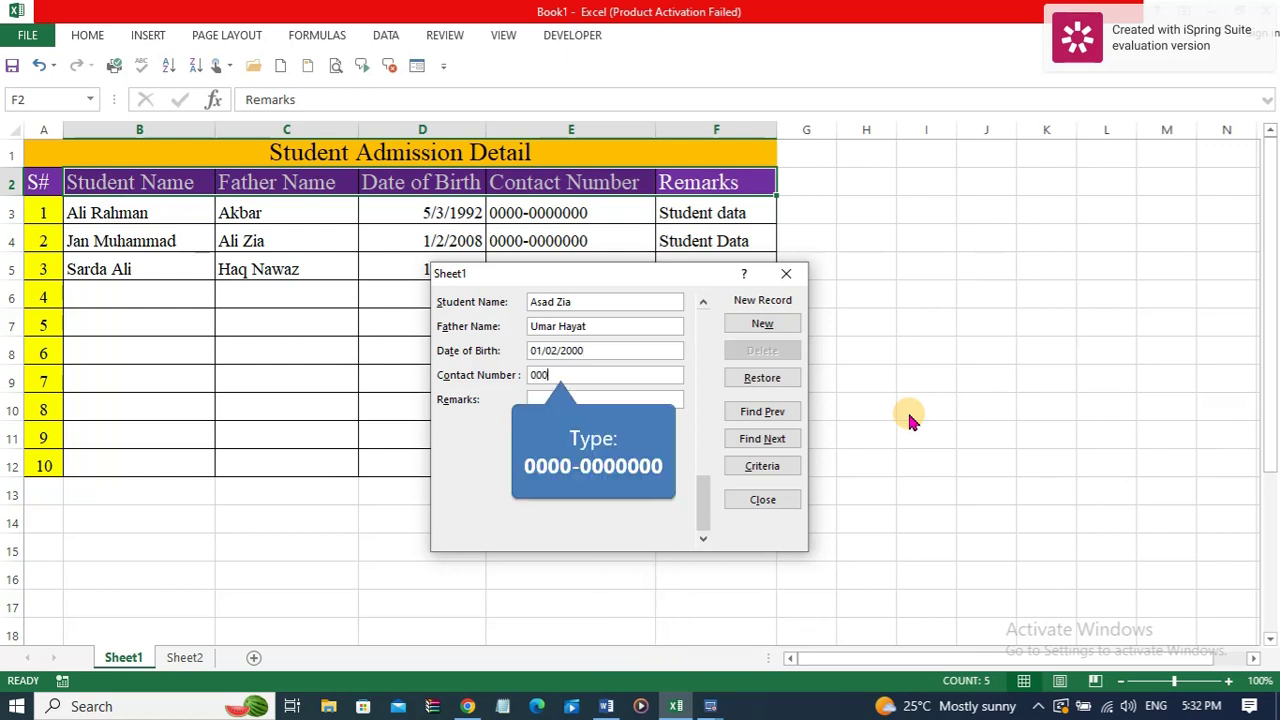
text(0-0000)
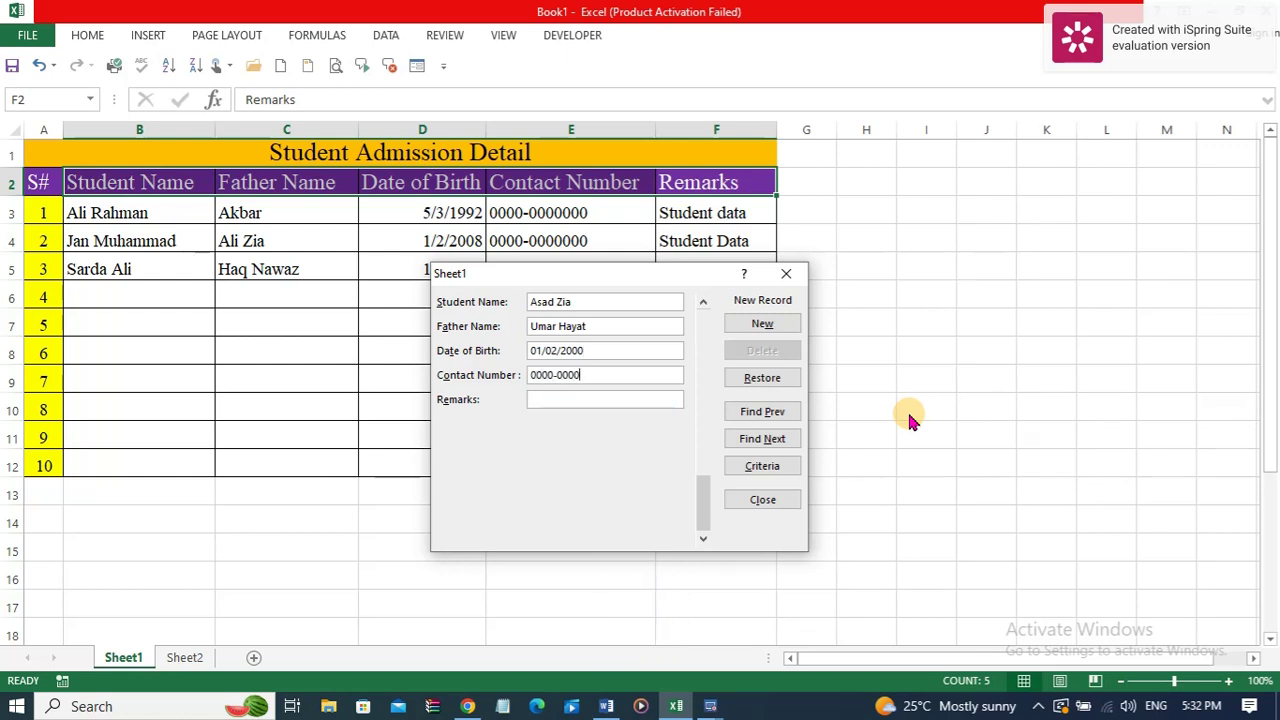
text(000)
key(Tab)
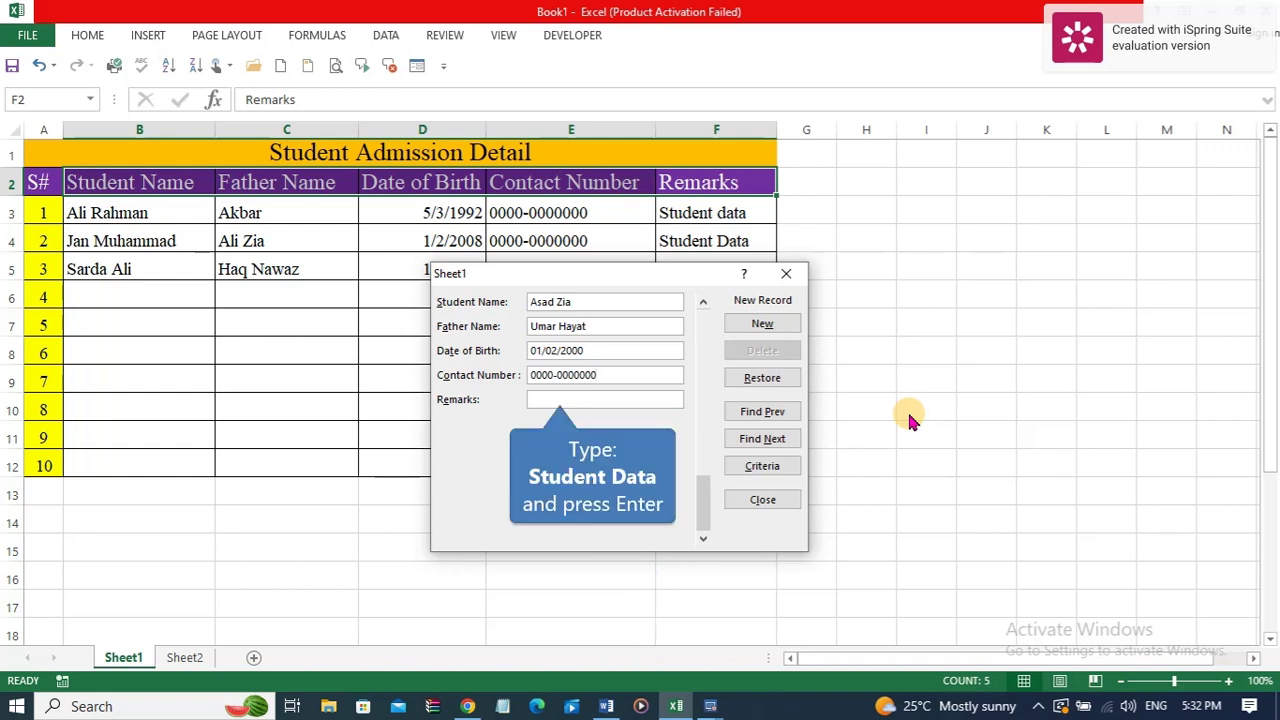
text(Student)
text( Data)
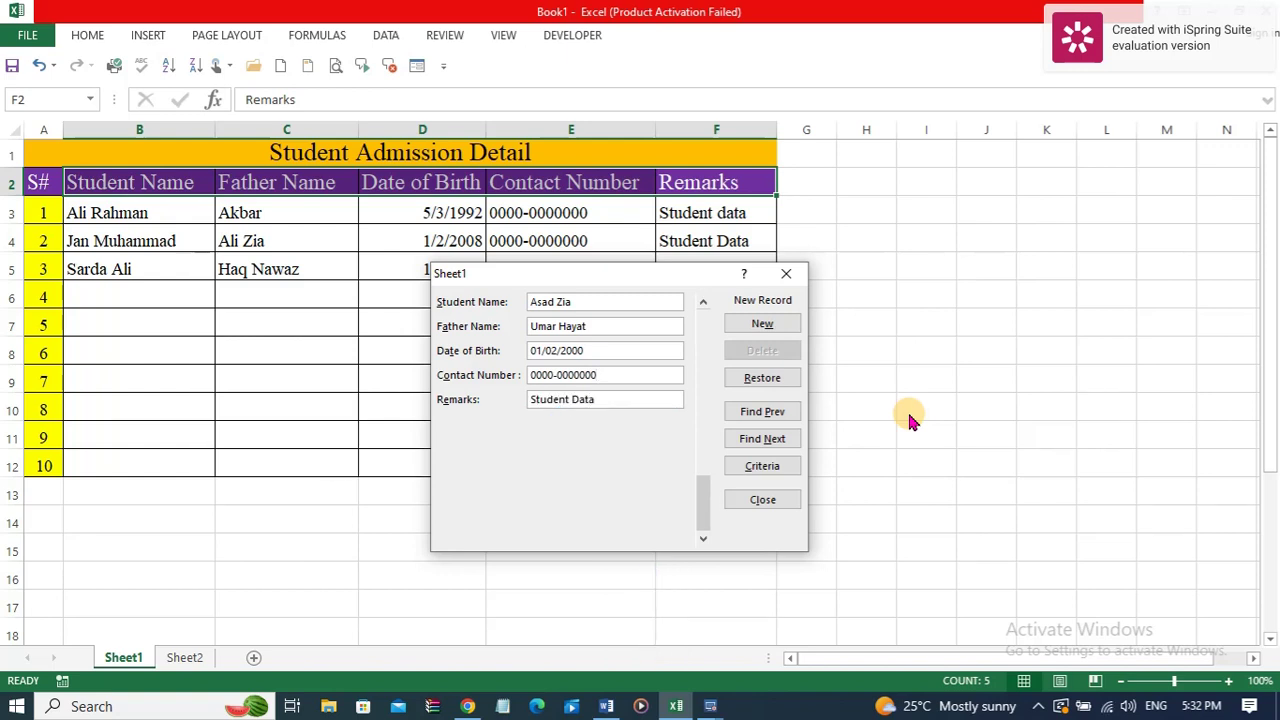
key(Return)
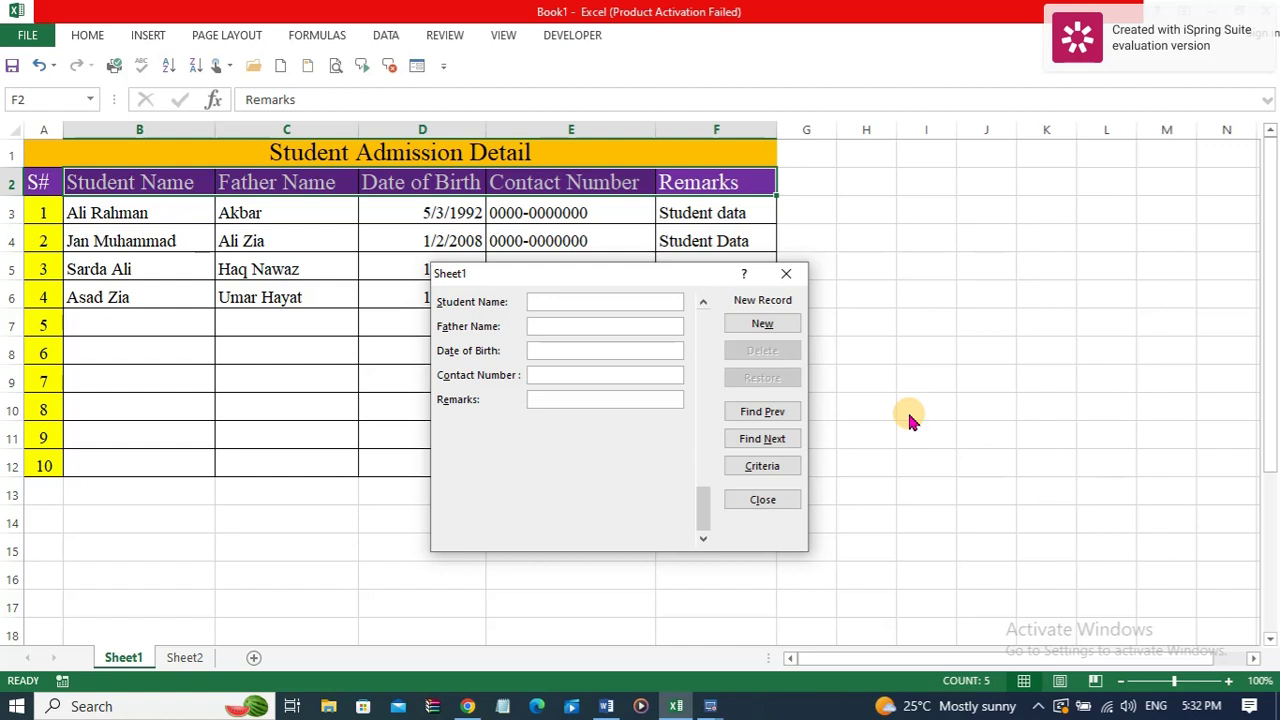
- Enter the fifth student's name, father's name and birth date 01/05/2022, correcting typos
text(B)
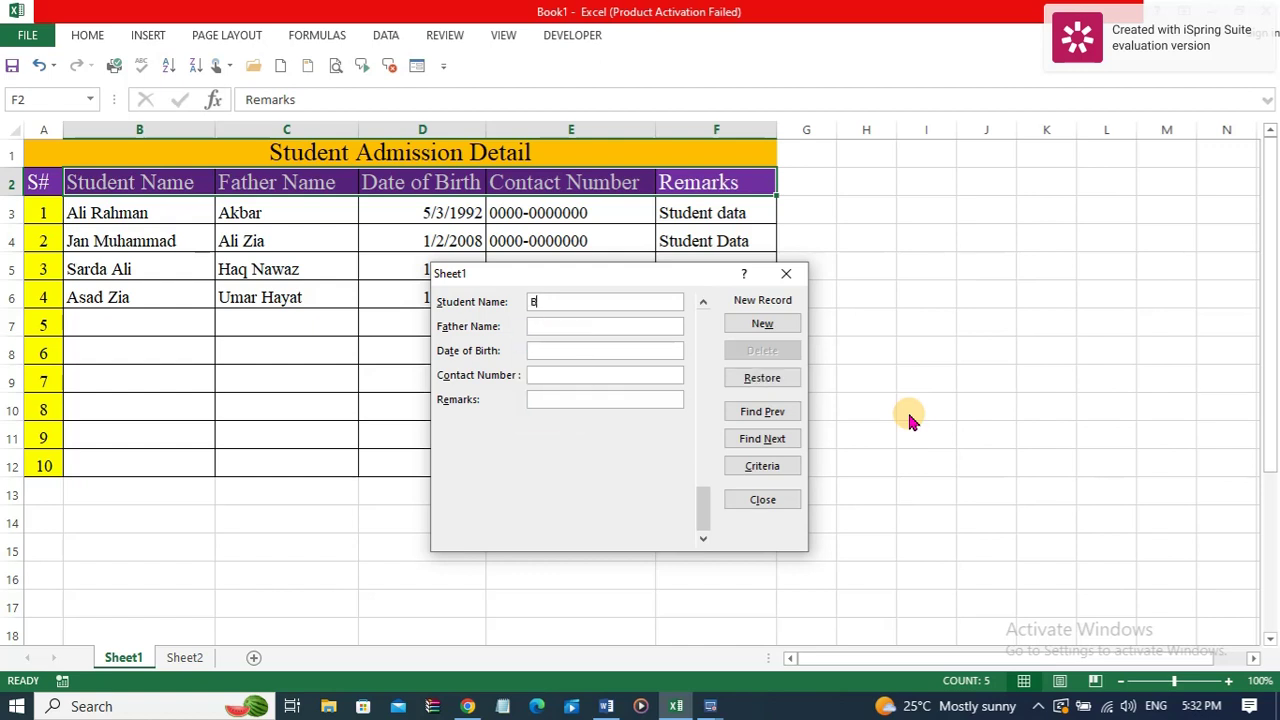
text(ila)
key(BackSpace)
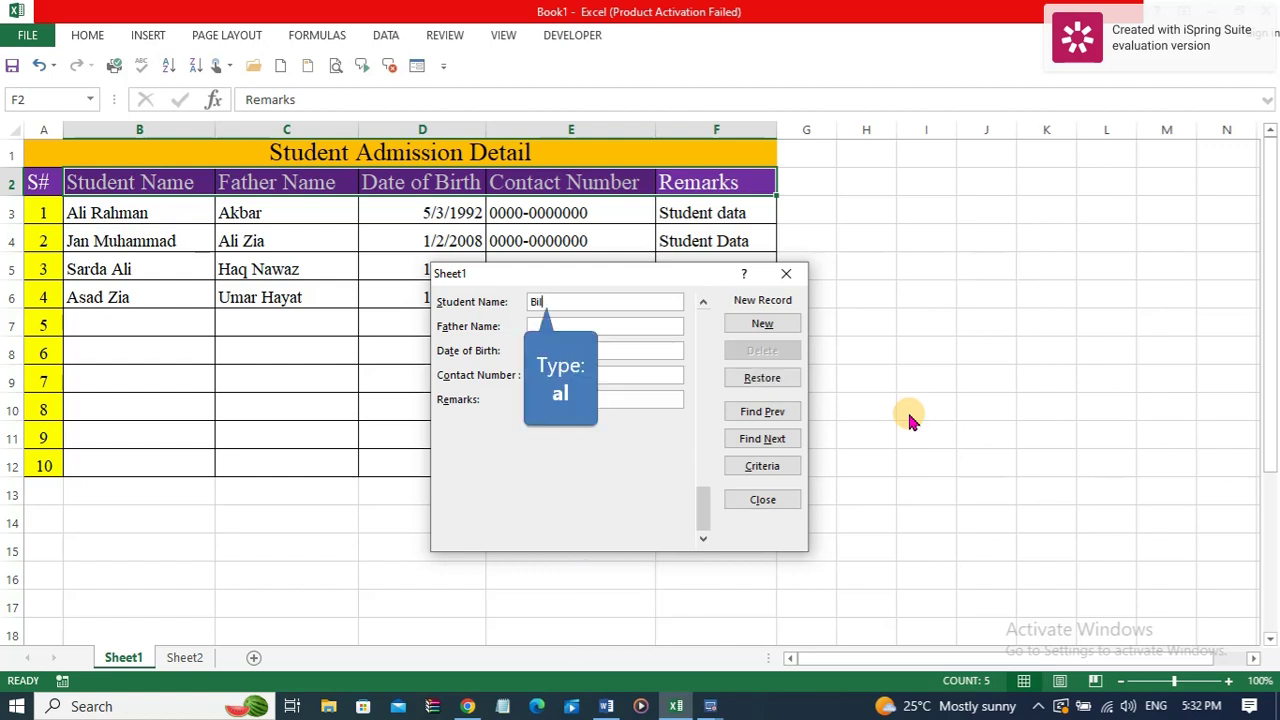
text(al)
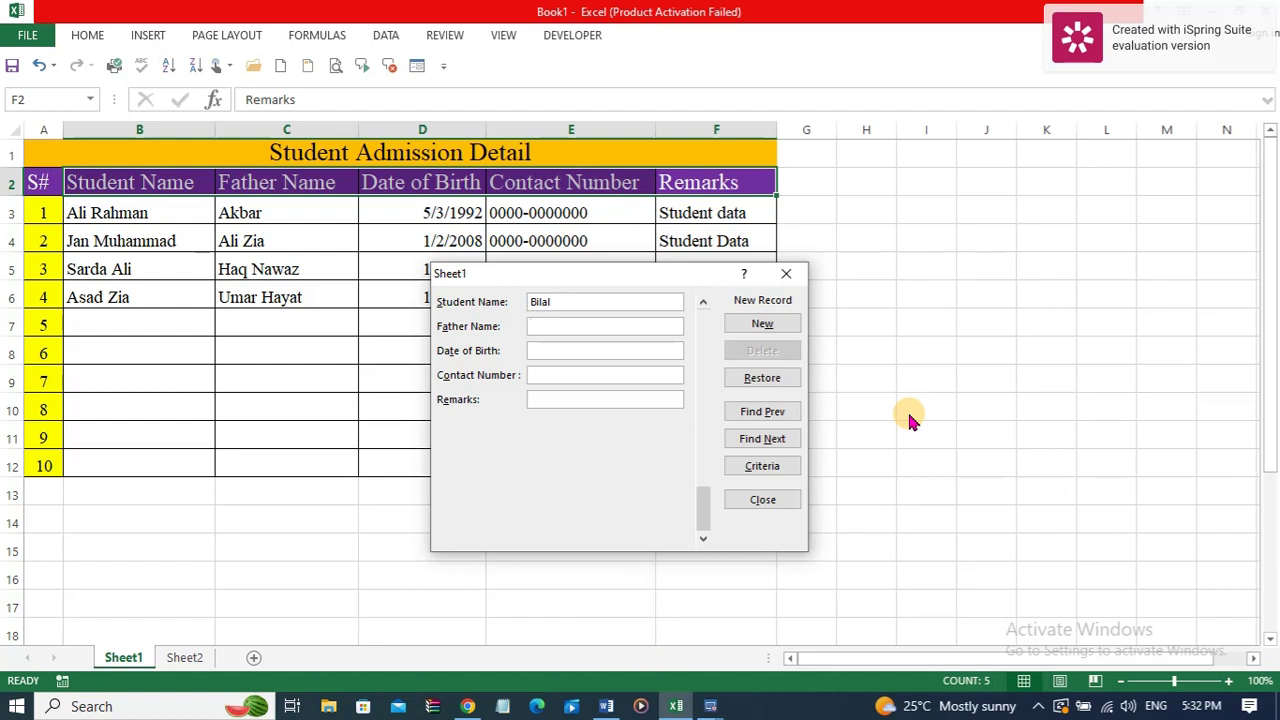
key(Tab)
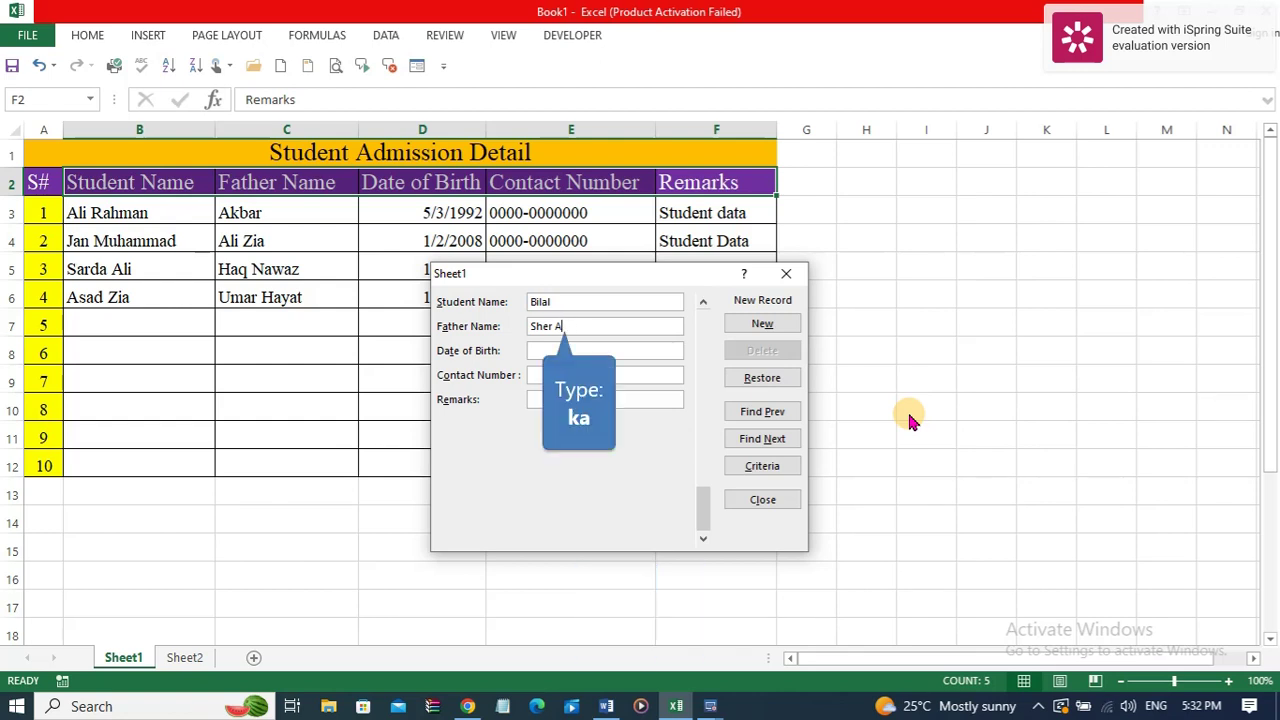
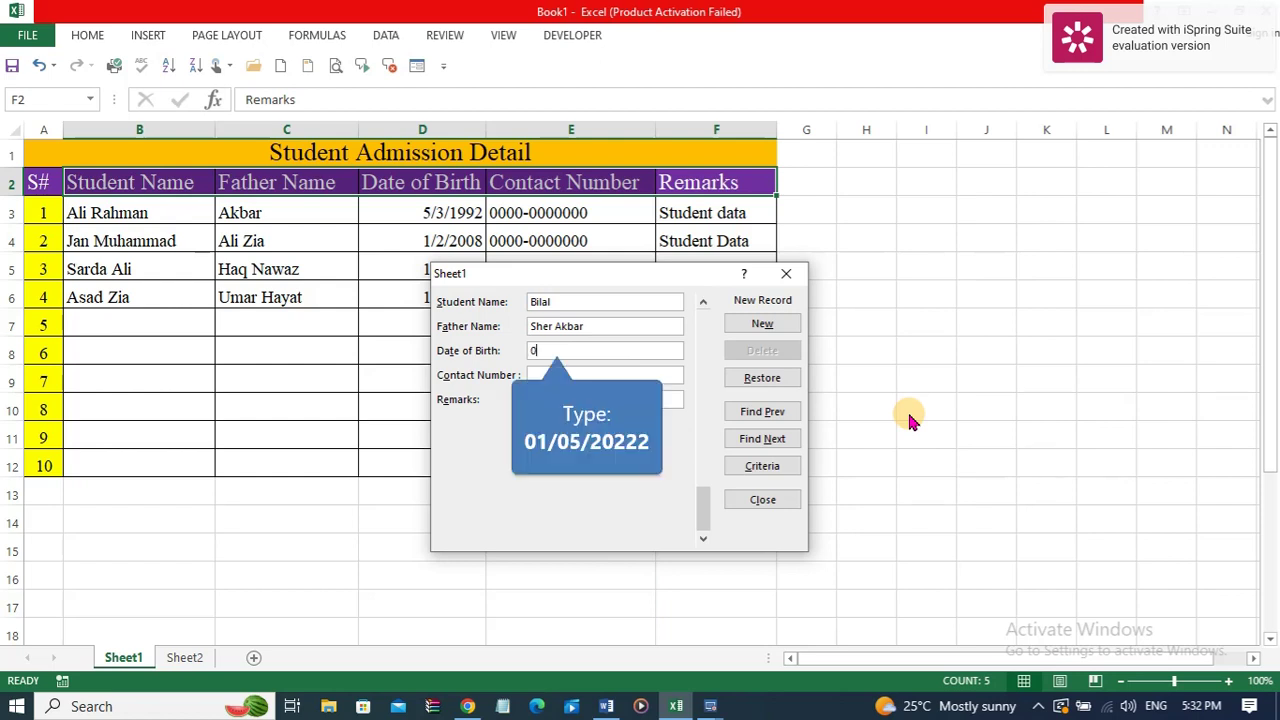
text(/05/)
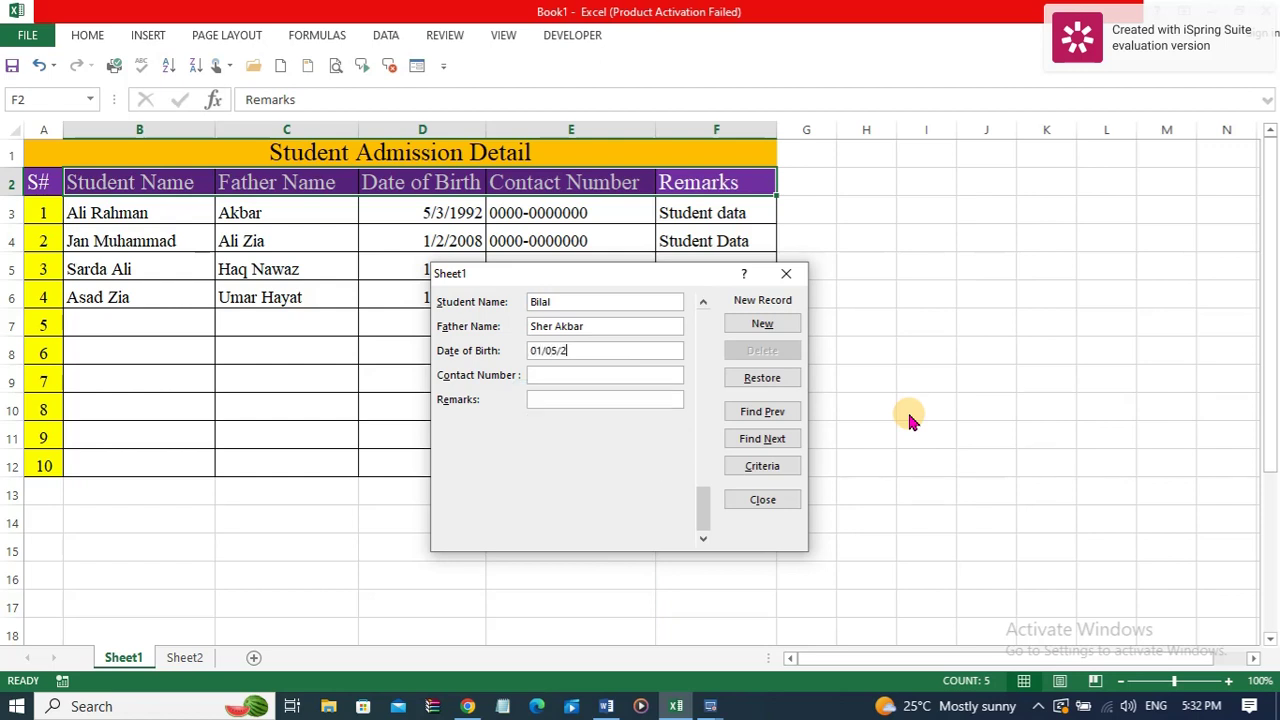
text(20222)
key(BackSpace)
key(Tab)
- Fill in the contact number and remarks 'Student Data' to complete the fifth record
text(0000)
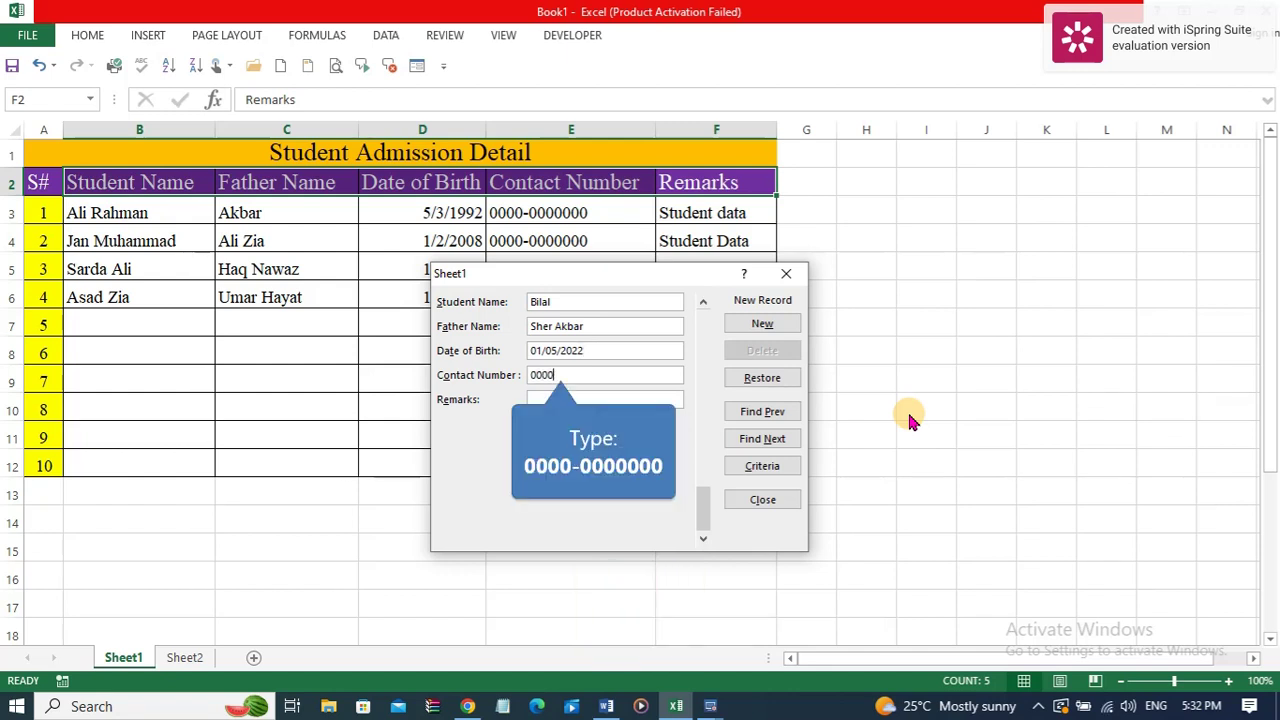
text(-00000)
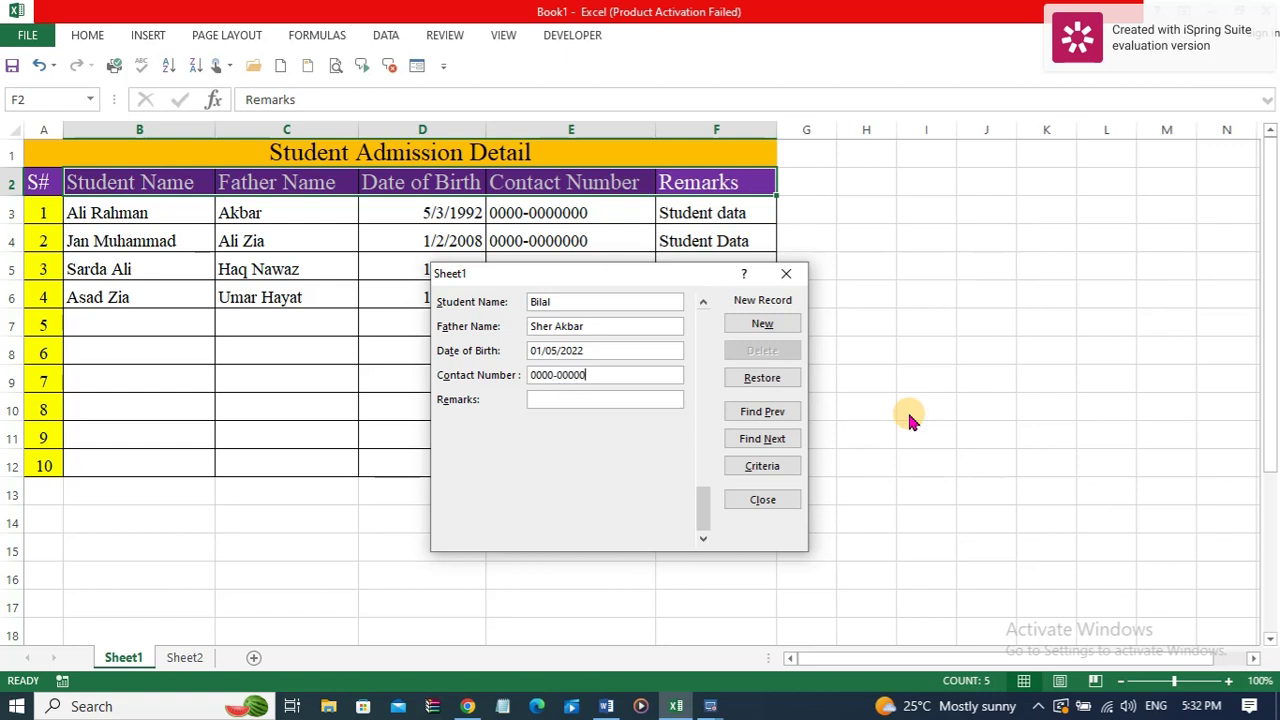
text(0)
key(Tab)
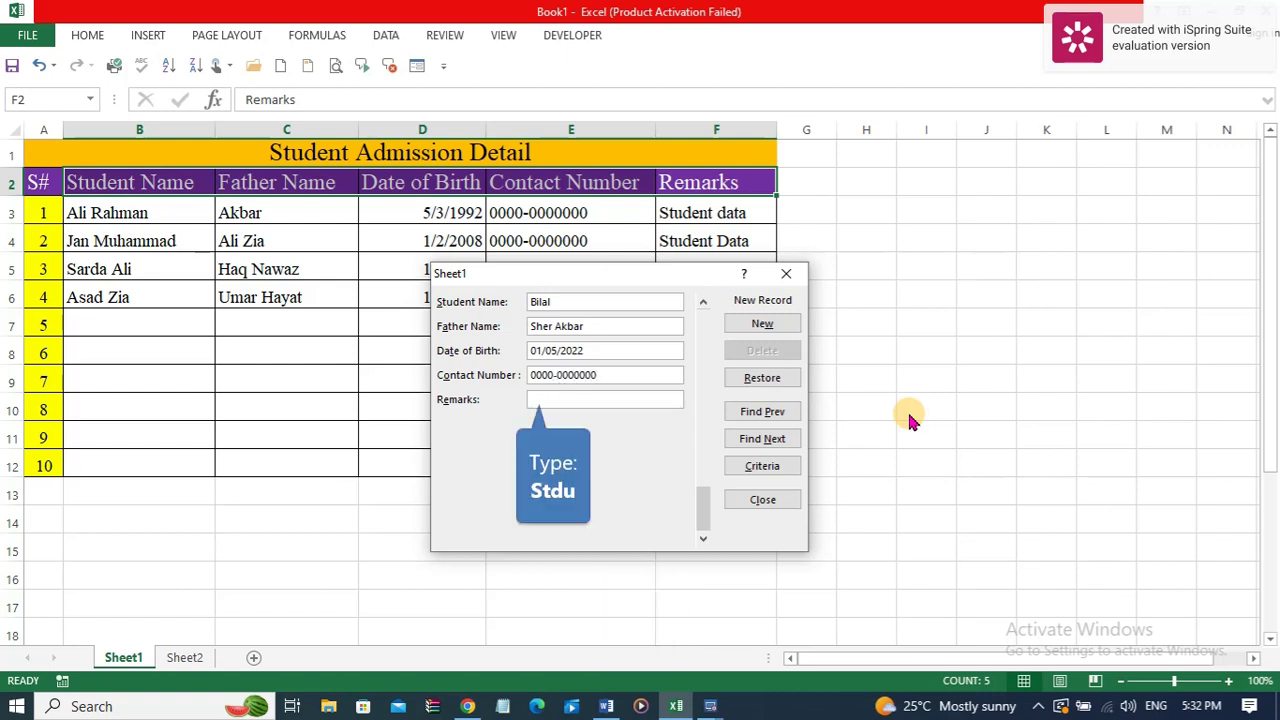
text(Stdu)
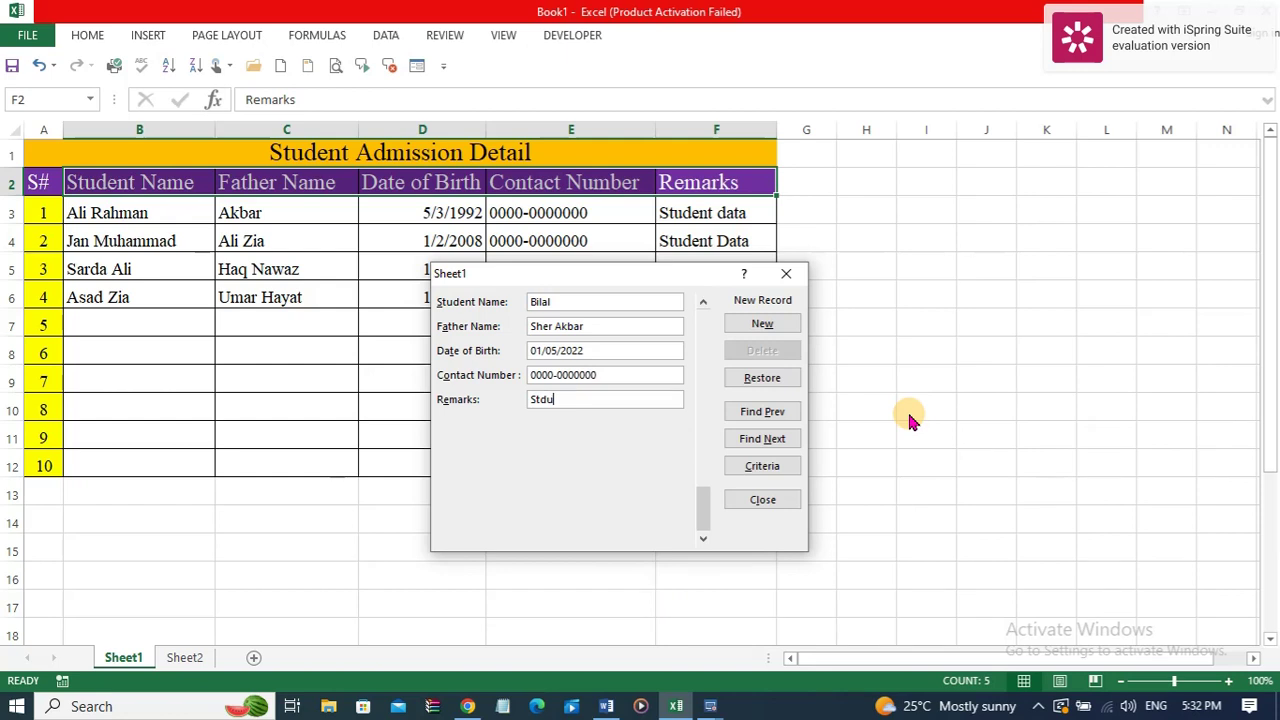
key(BackSpace)
key(BackSpace)
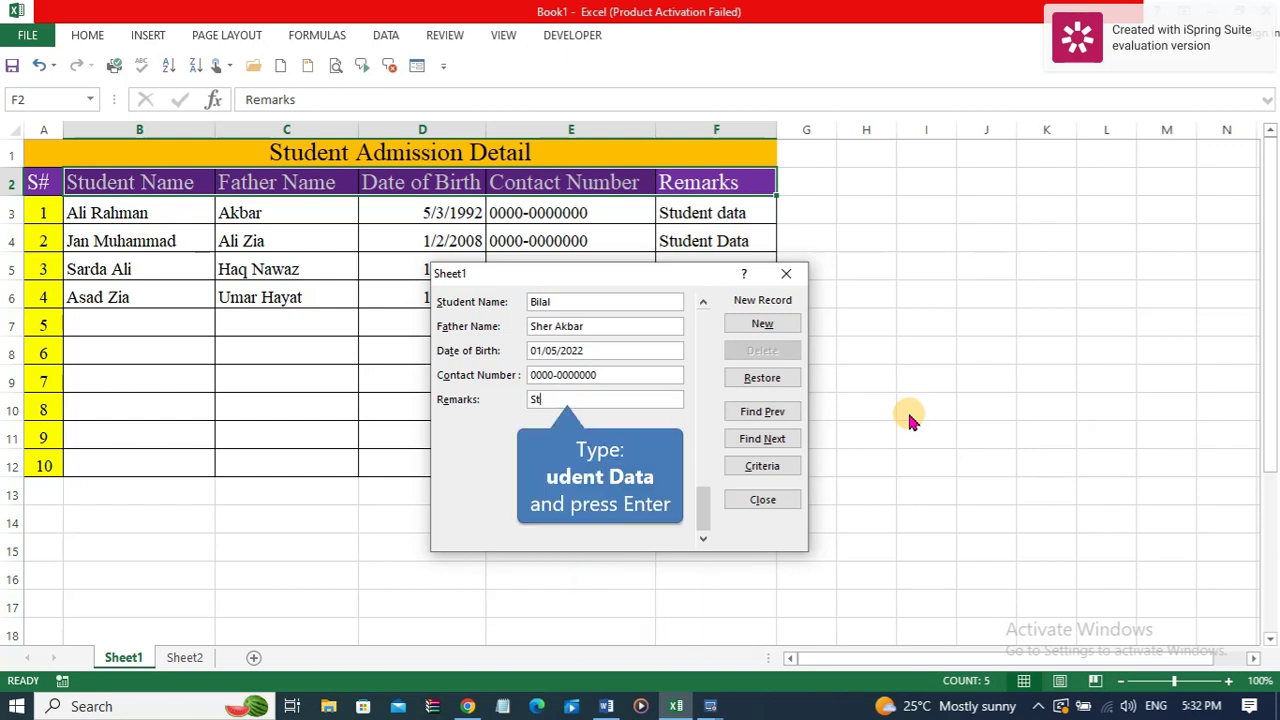
text(udent )
text(Data)
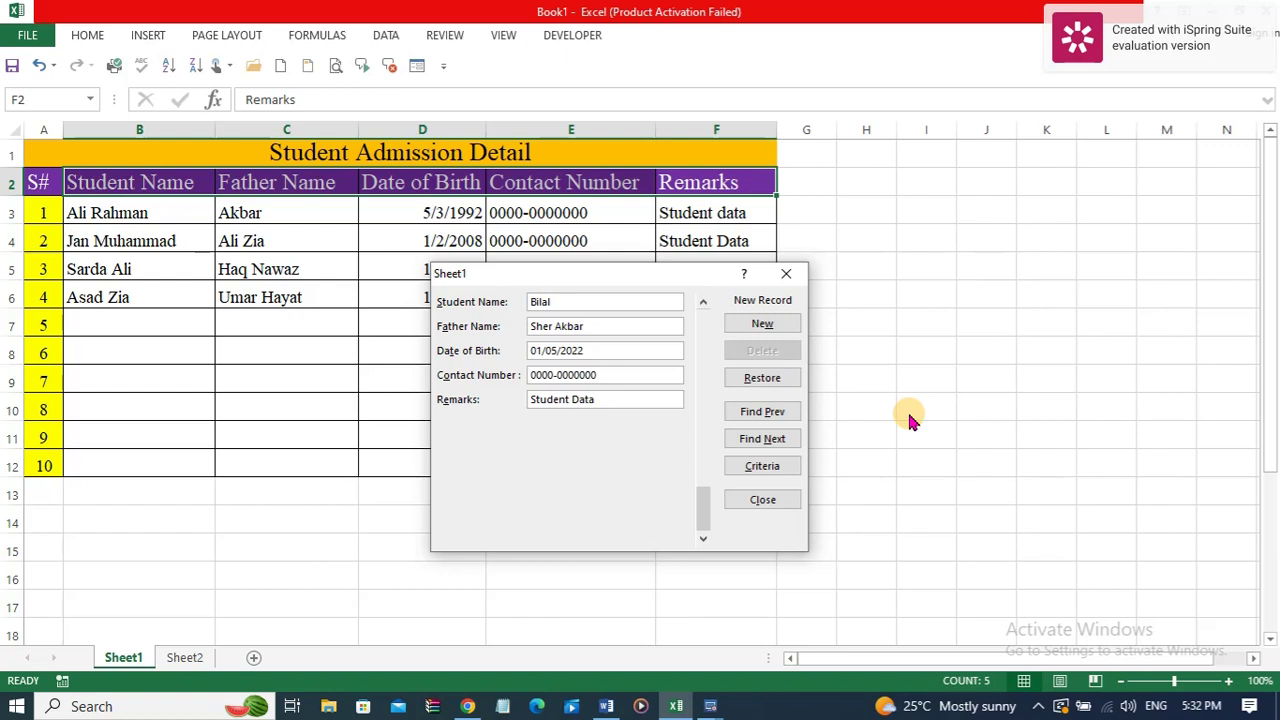
key(Return)
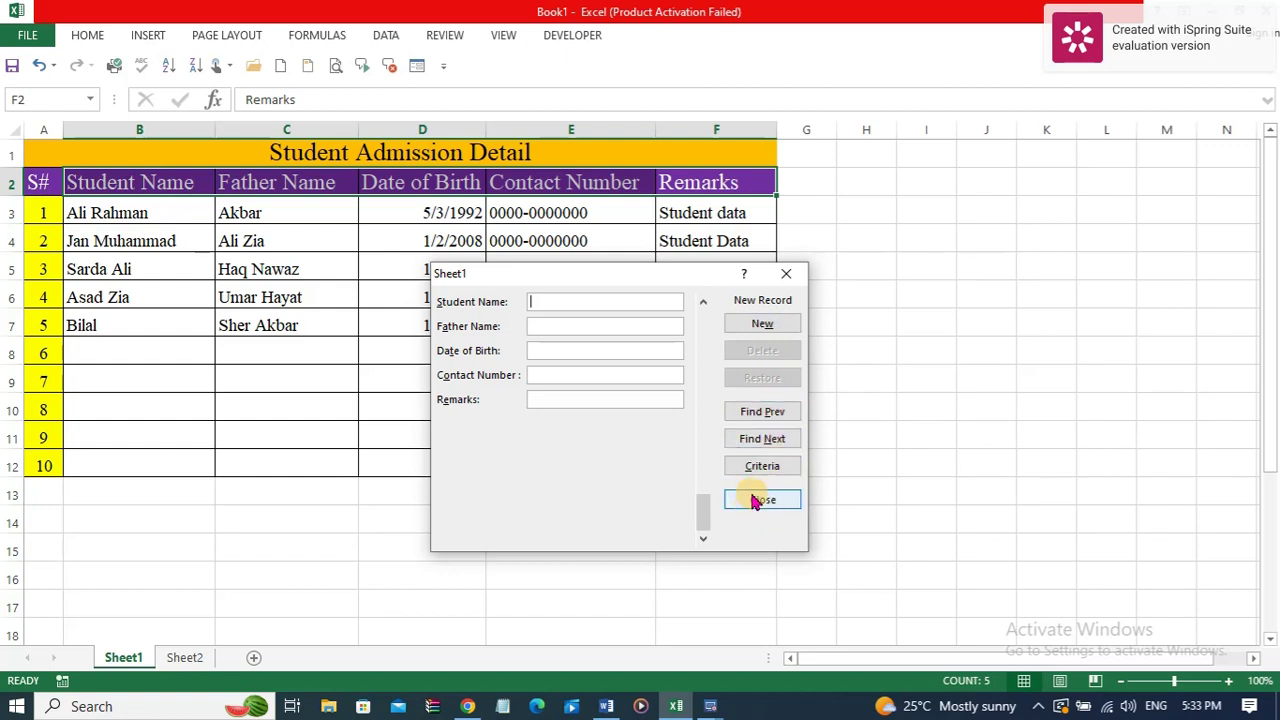
- Go back to the fifth student's record and delete it, confirming the deletion
click(763, 413)
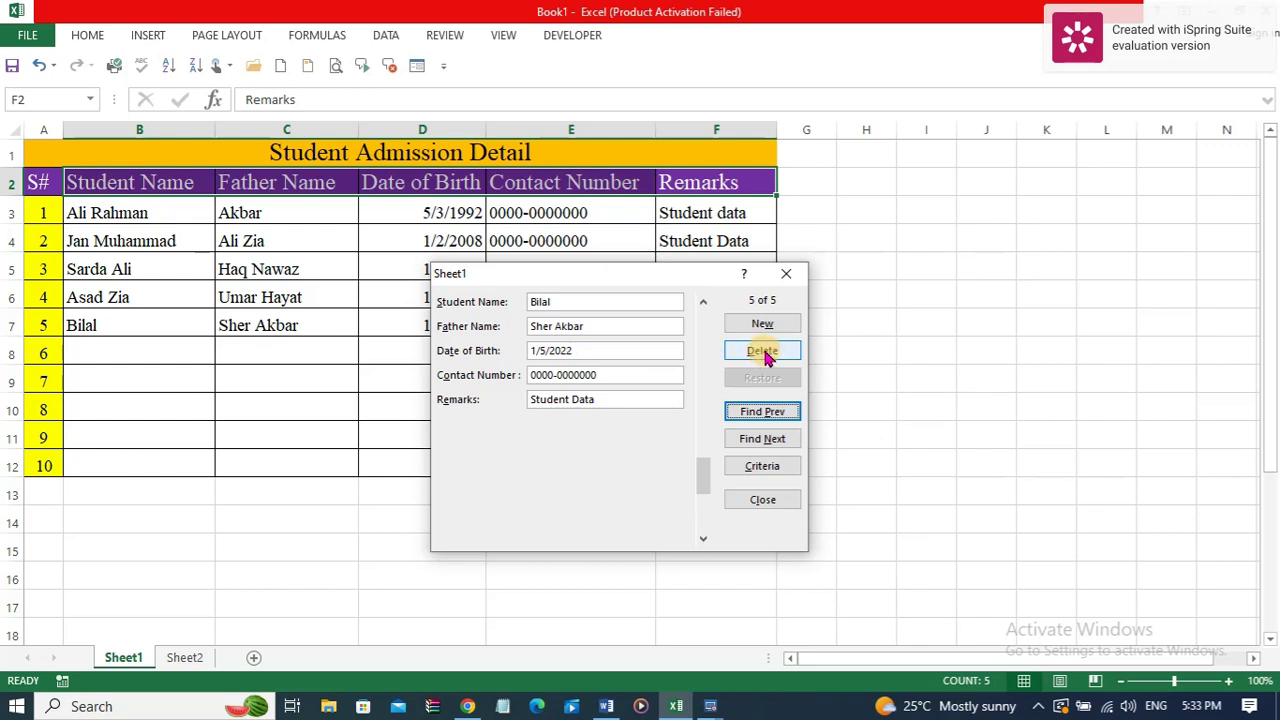
click(765, 355)
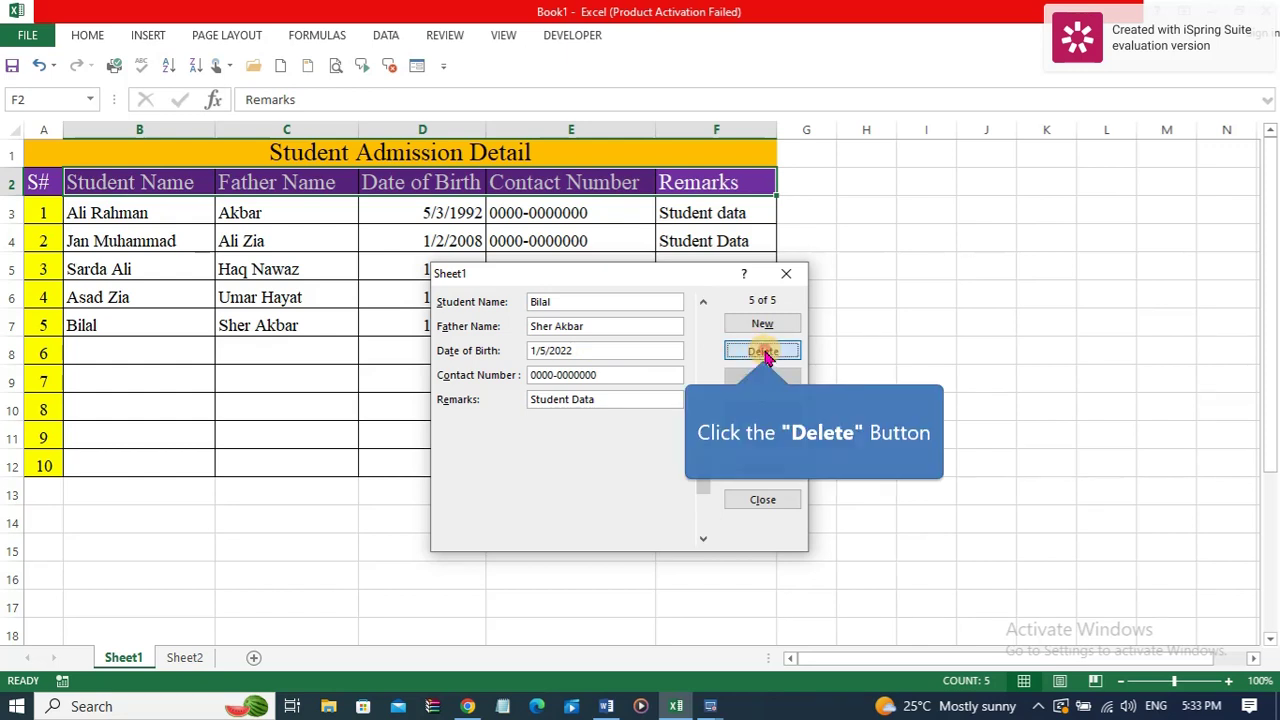
click(603, 391)
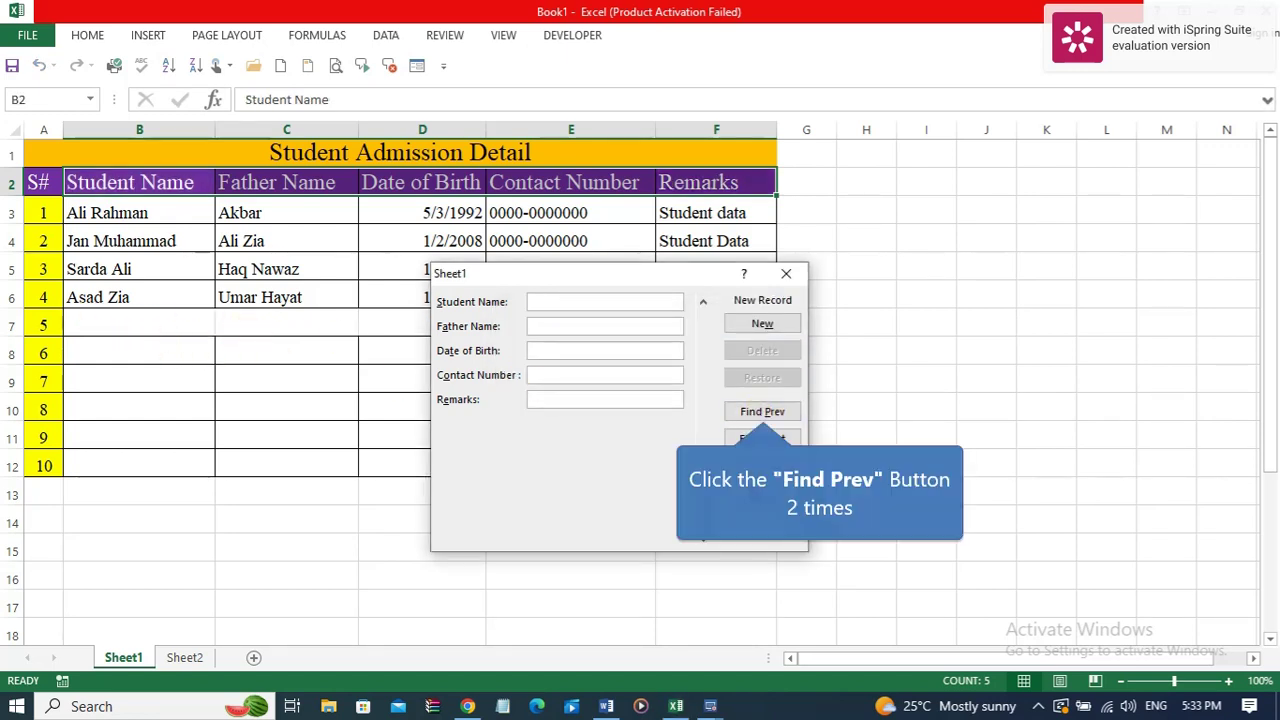
- Step back to record 3 of 4, the third student, and select the Father Name field
click(768, 418)
click(768, 418)
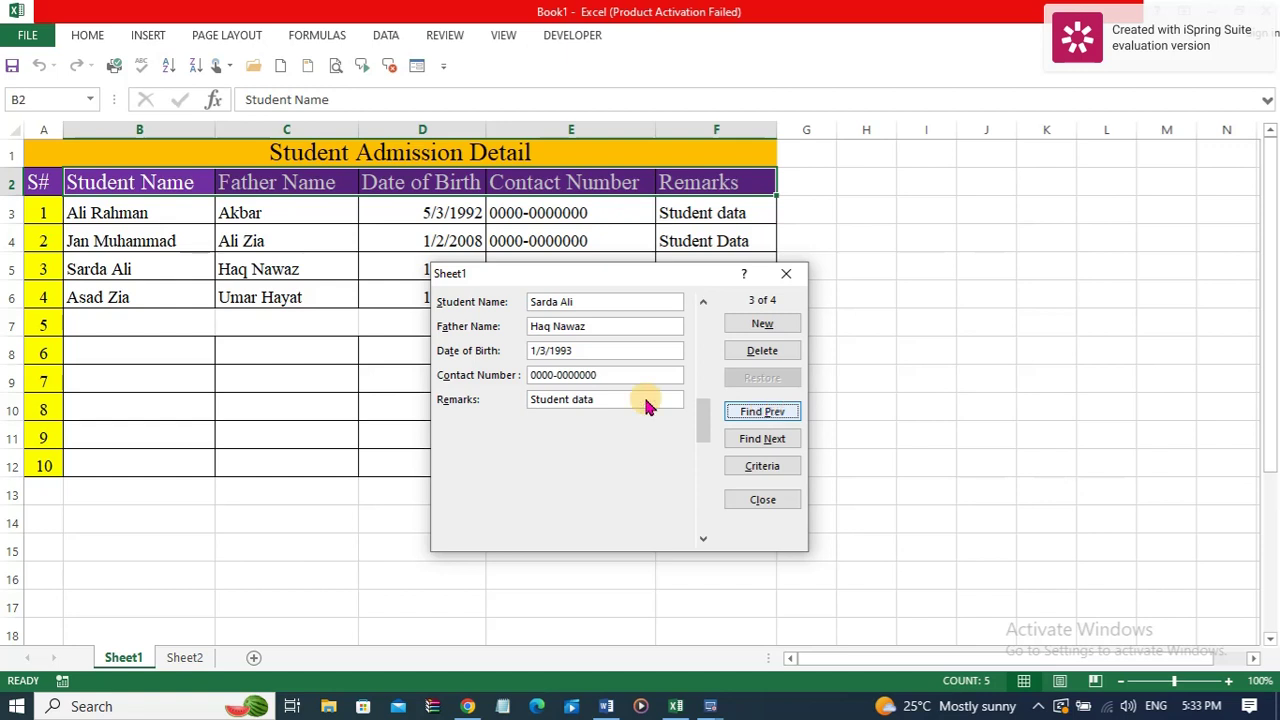
click(578, 326)
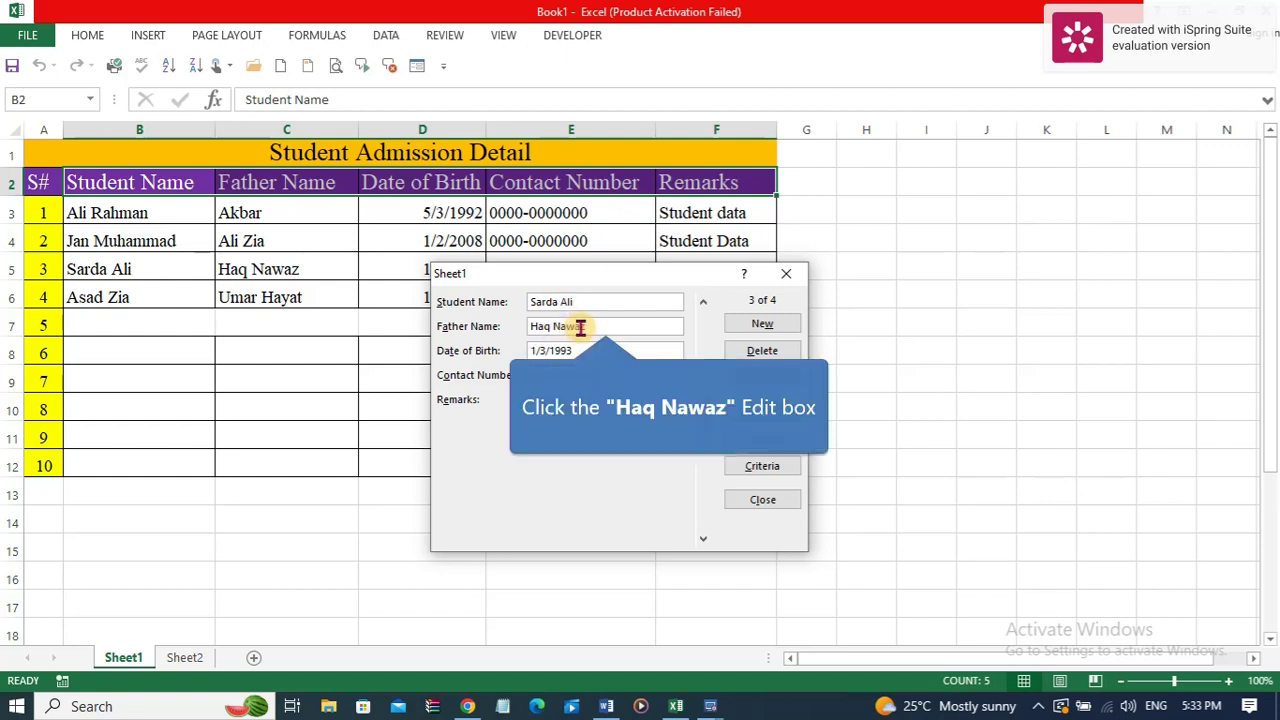